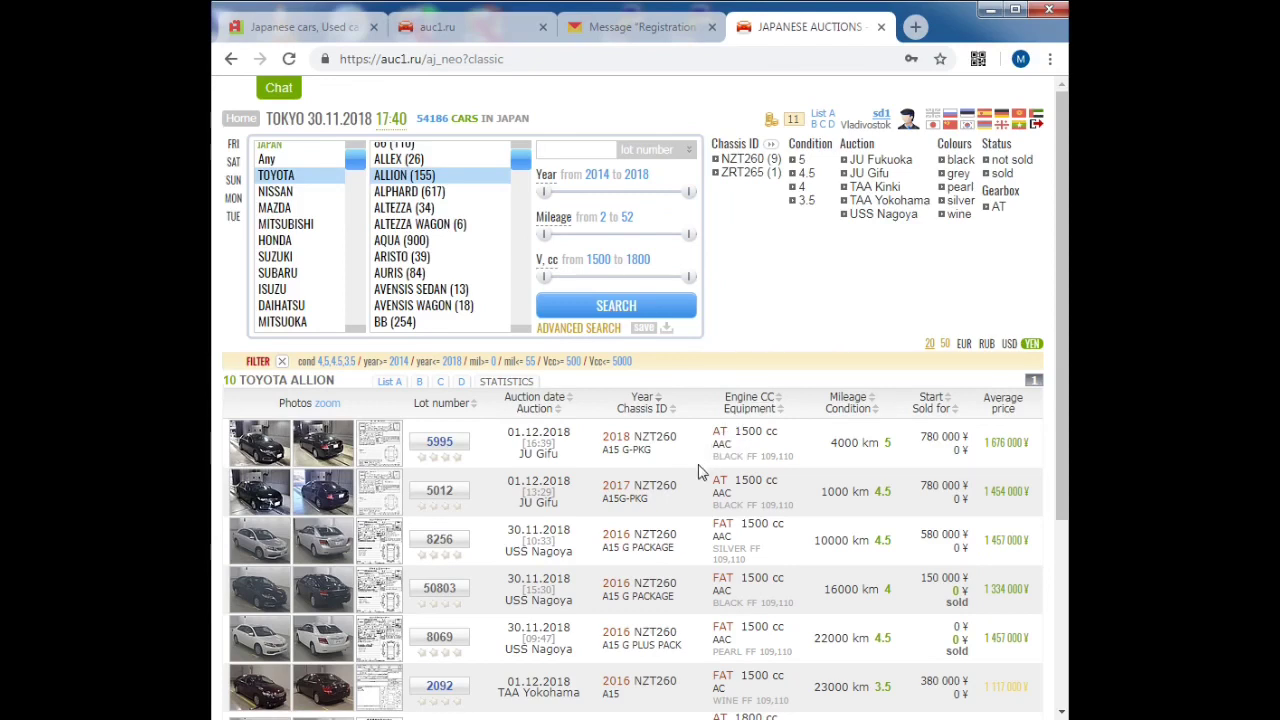
Step: Save the Toyota Allion search, confirm it, and run it from the saved searches page
{"action": "left_click", "coordinate": [642, 336]}
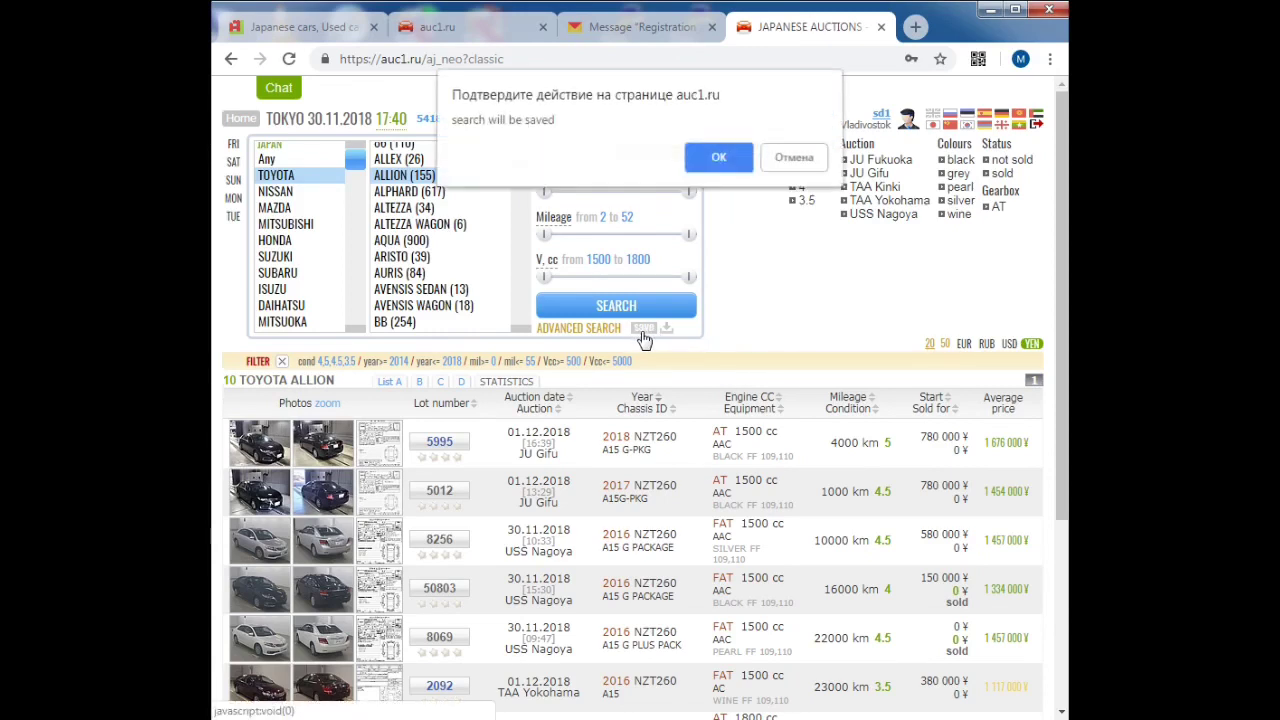
{"action": "left_click", "coordinate": [717, 158]}
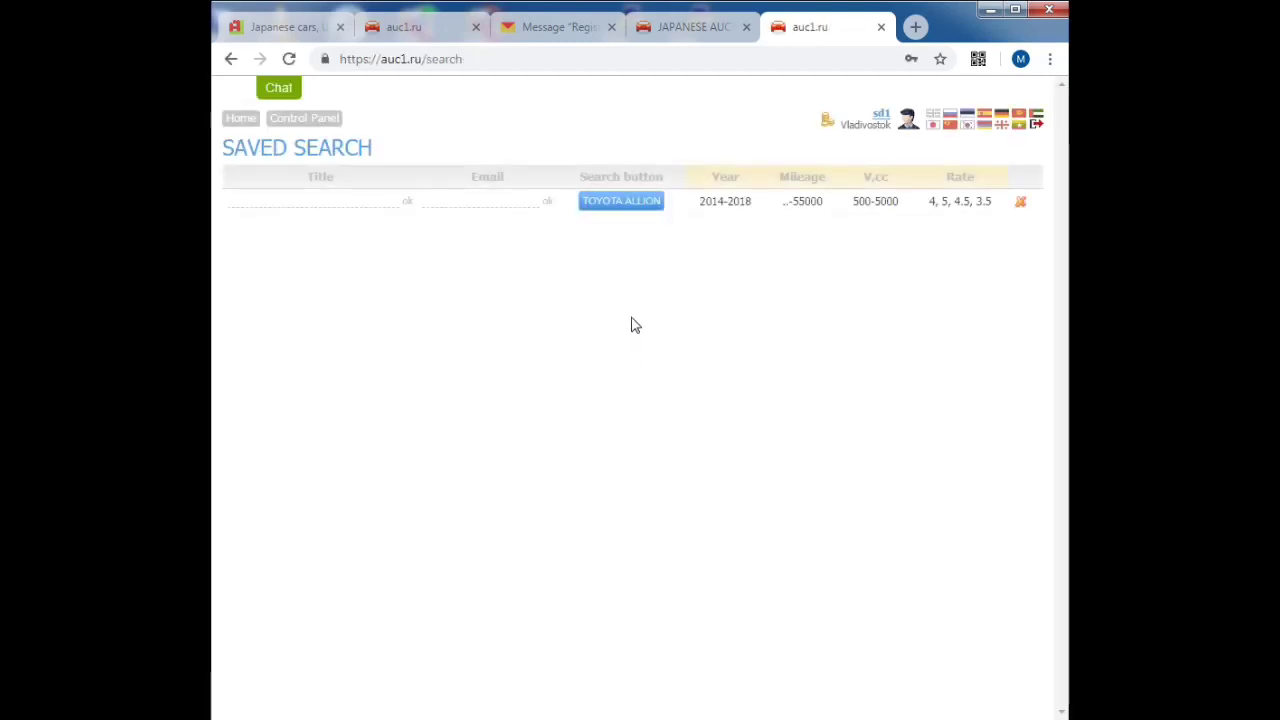
{"action": "left_click", "coordinate": [624, 204]}
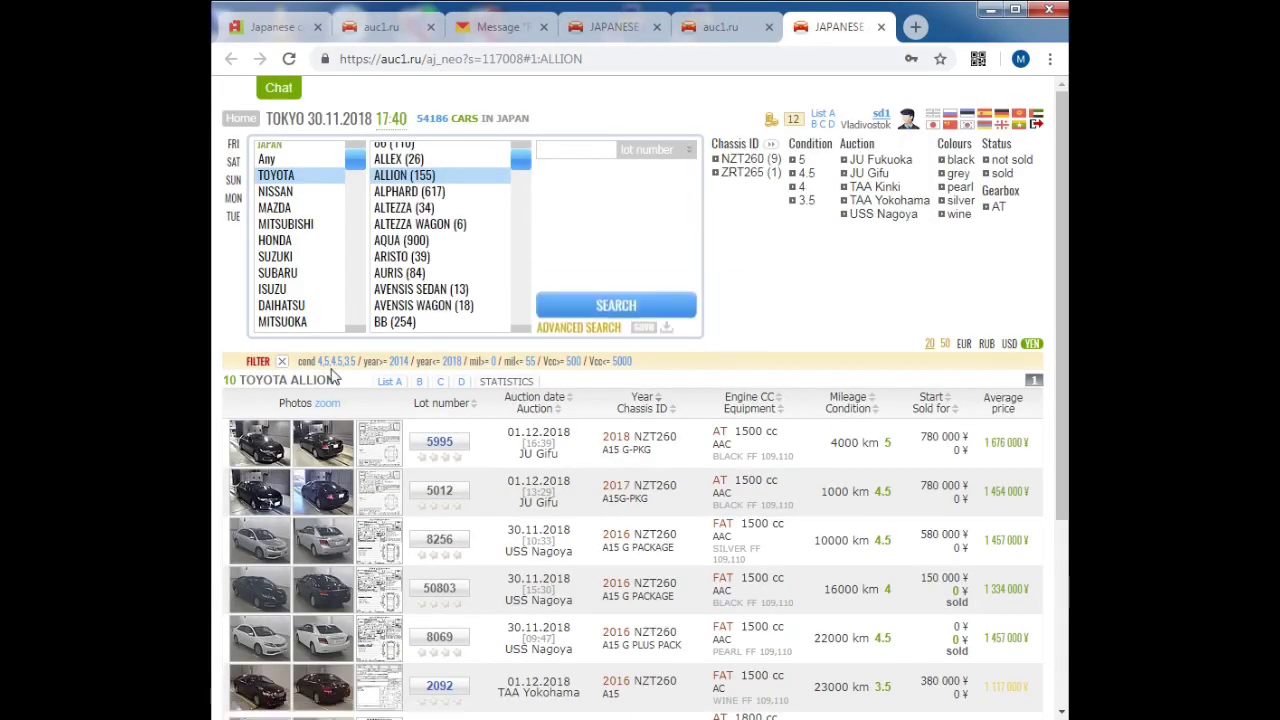
{"action": "left_click", "coordinate": [715, 27]}
Step: Enter the user's e-mail address for the saved Allion search and save it
{"action": "left_click", "coordinate": [448, 202]}
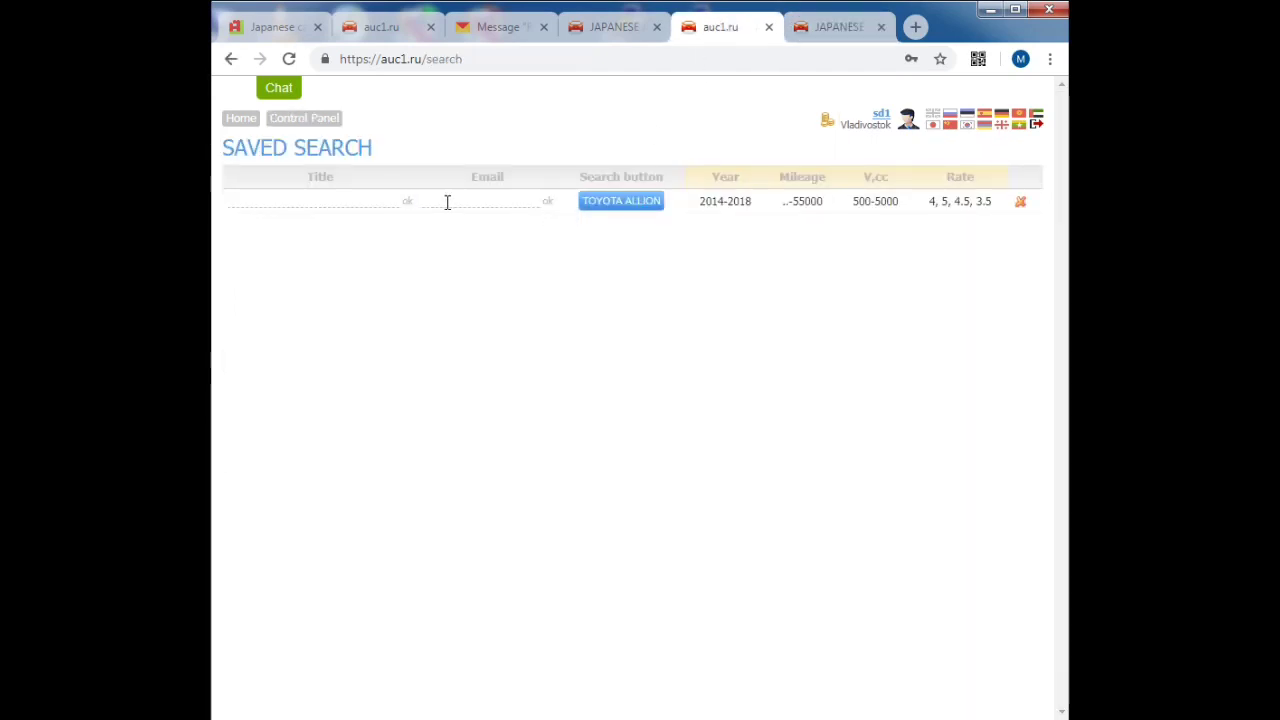
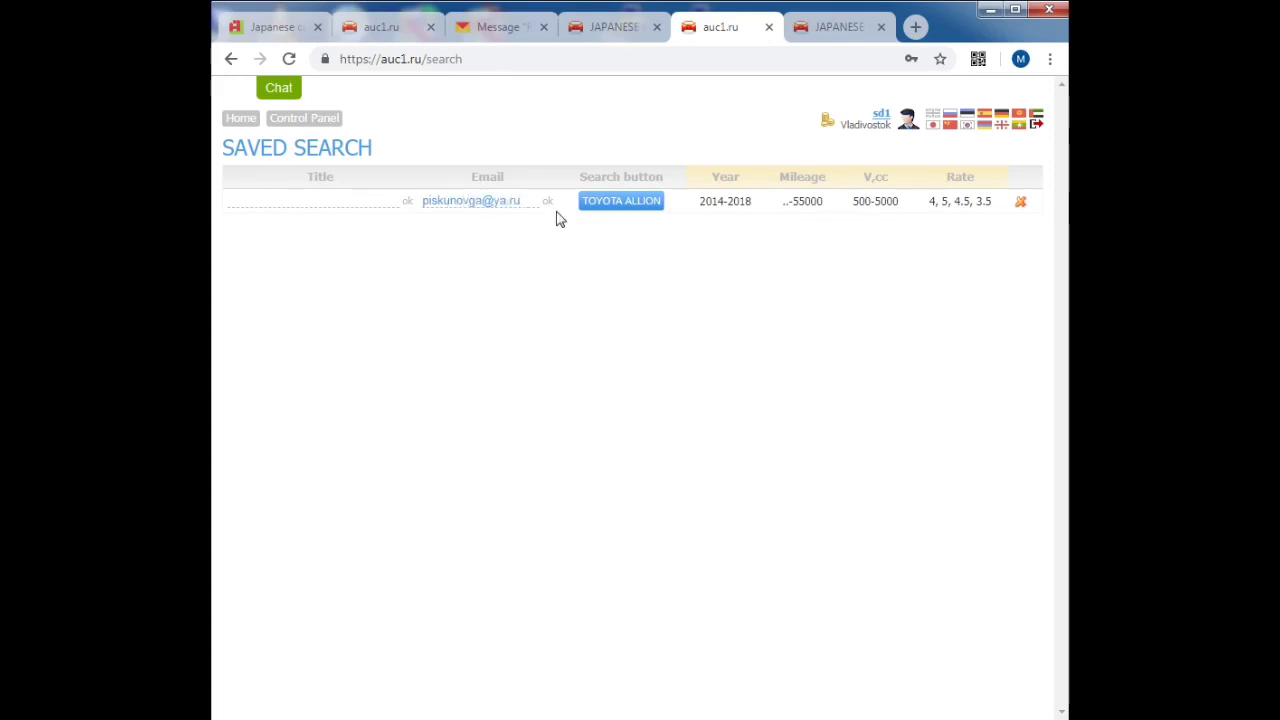
{"action": "key", "text": "Return"}
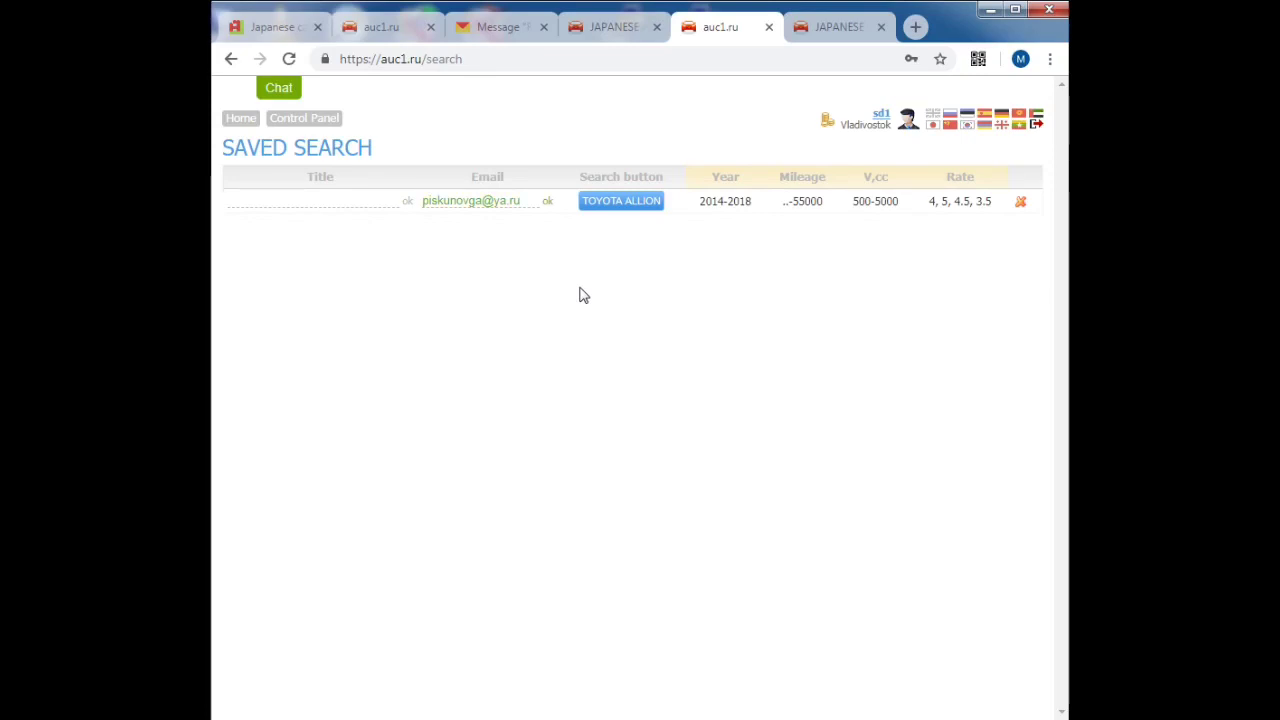
{"action": "left_click_drag", "start_coordinate": [702, 201], "coordinate": [994, 209]}
{"action": "left_click", "coordinate": [851, 289]}
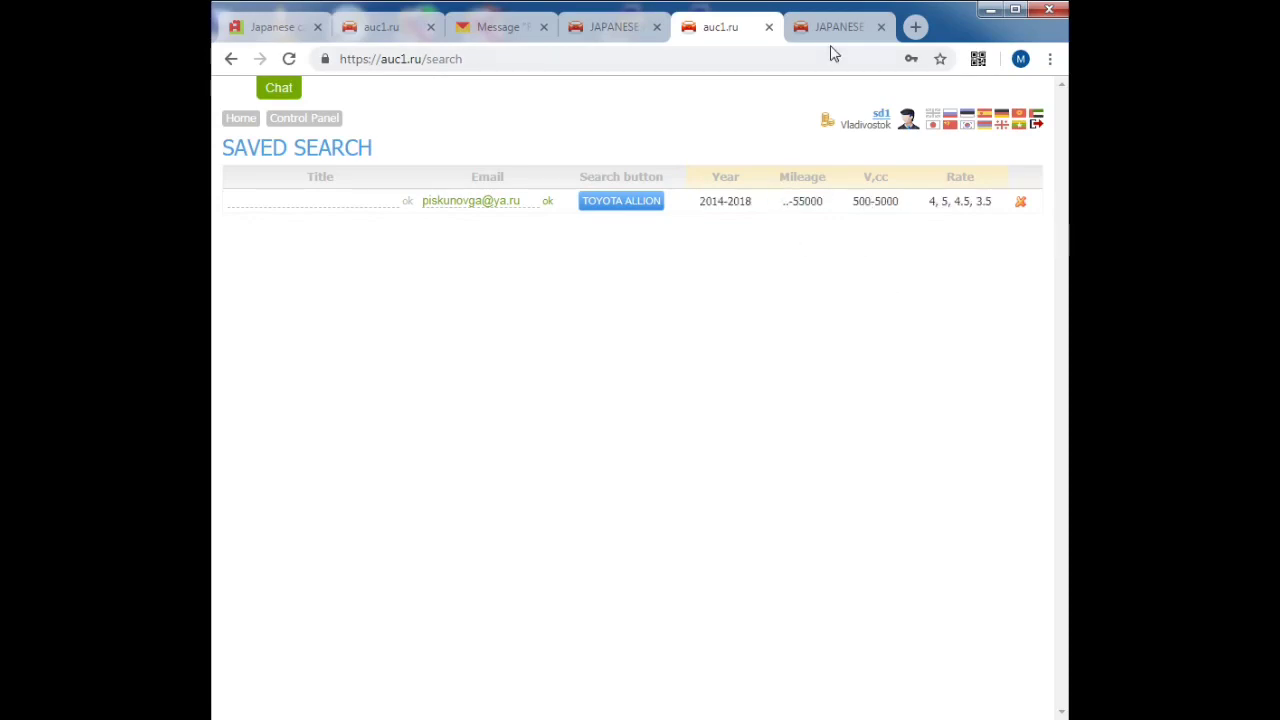
Step: Add lots 5995, 5012, 8256, 50803 and 8069 to List A
{"action": "left_click", "coordinate": [769, 27]}
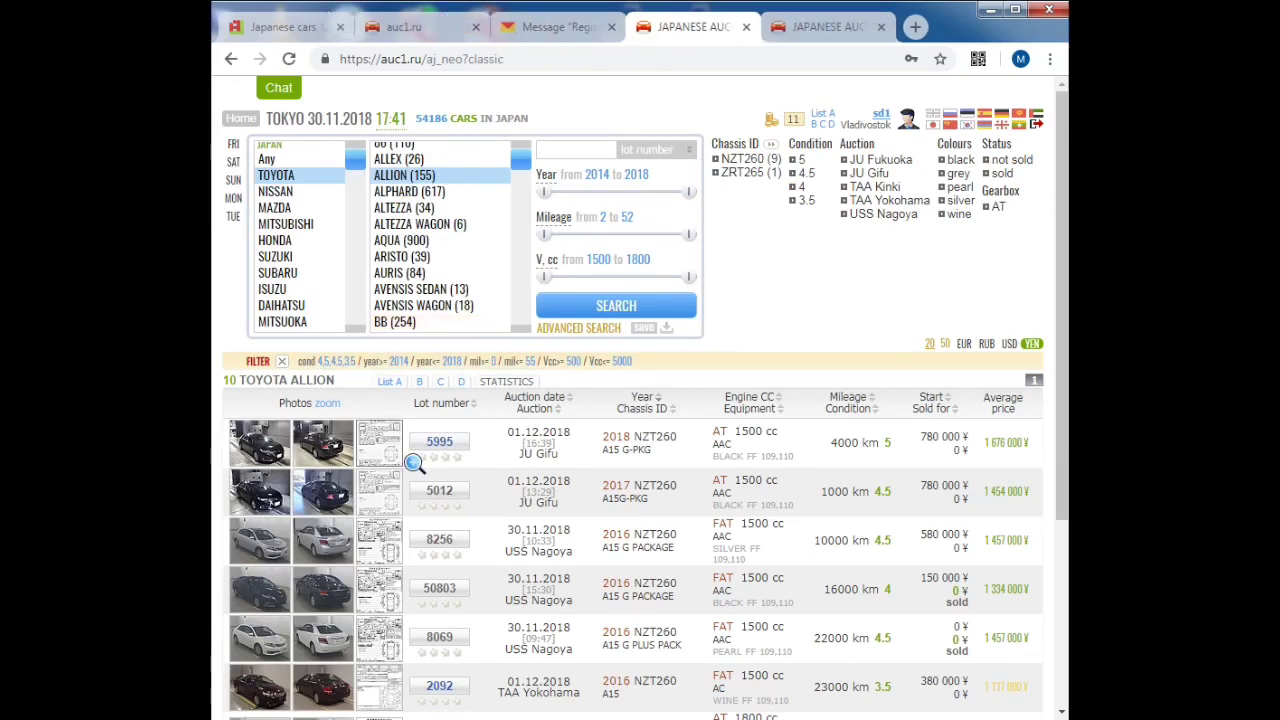
{"action": "left_click", "coordinate": [421, 457]}
{"action": "left_click", "coordinate": [421, 507]}
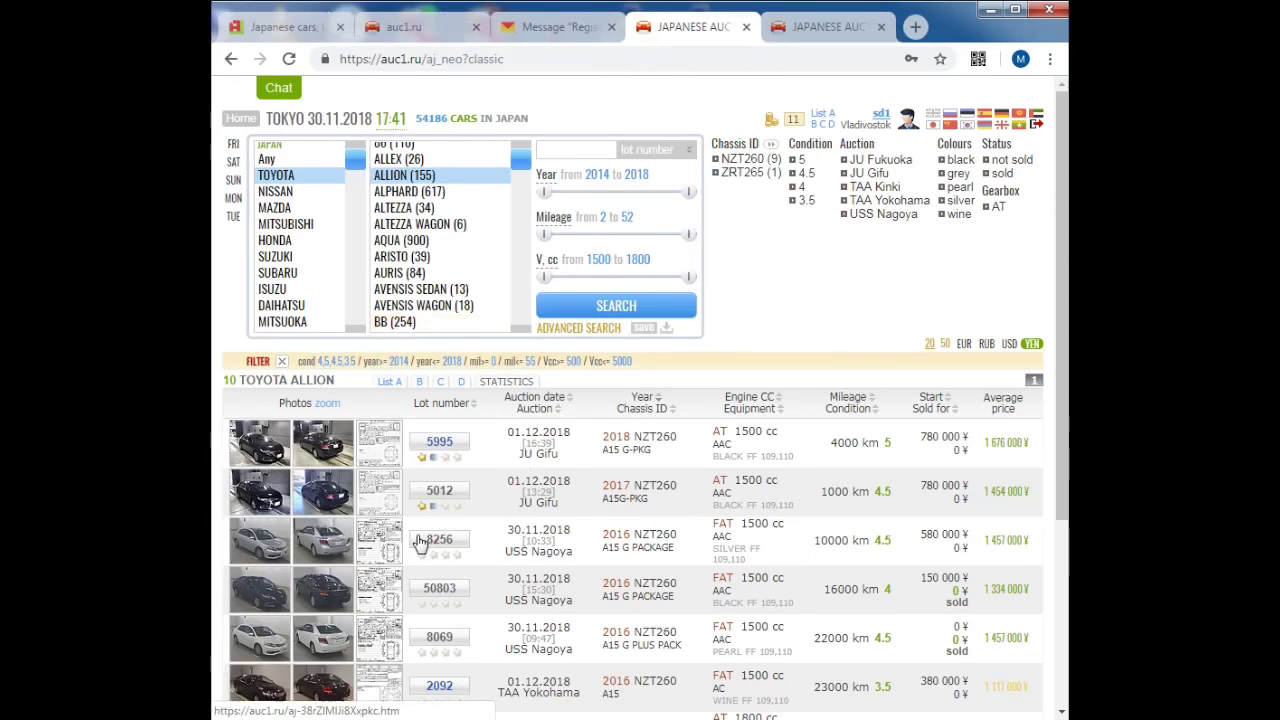
{"action": "left_click", "coordinate": [421, 555]}
{"action": "left_click", "coordinate": [421, 604]}
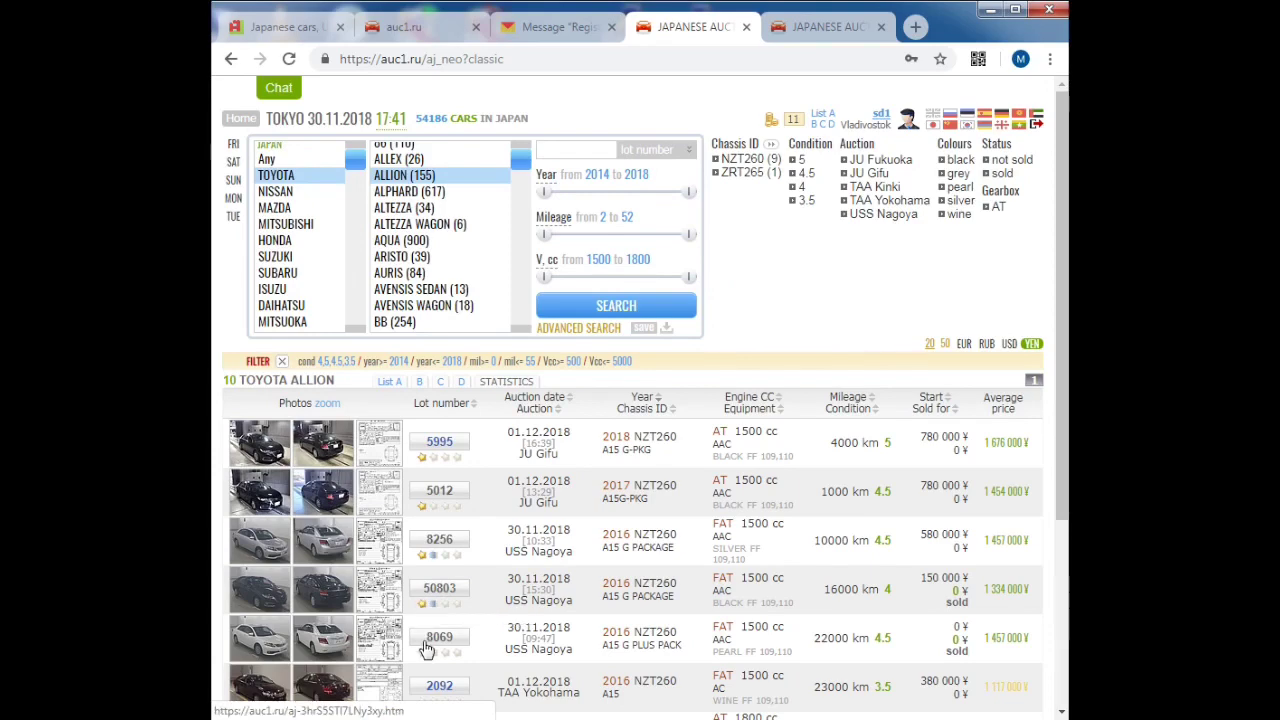
{"action": "left_click", "coordinate": [421, 652]}
{"action": "left_click", "coordinate": [433, 652]}
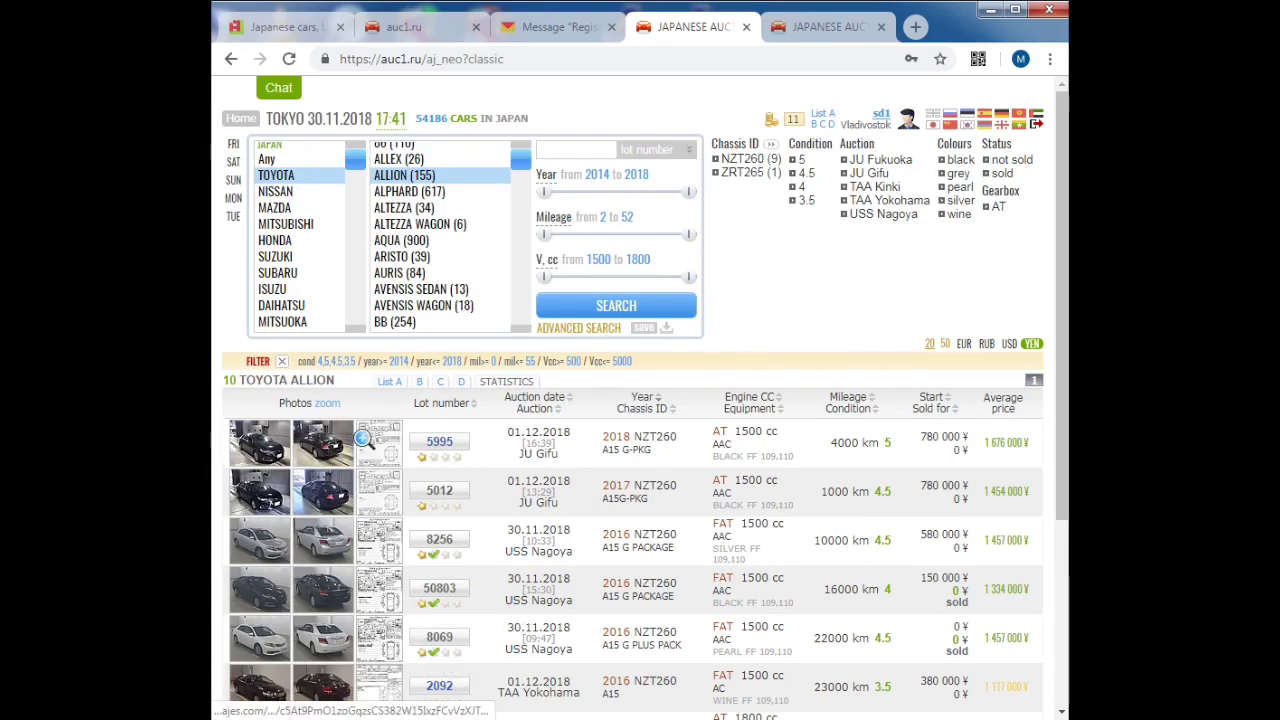
Step: Show only List A and send it to the user's e-mail address
{"action": "left_click", "coordinate": [388, 382]}
{"action": "left_click", "coordinate": [386, 383]}
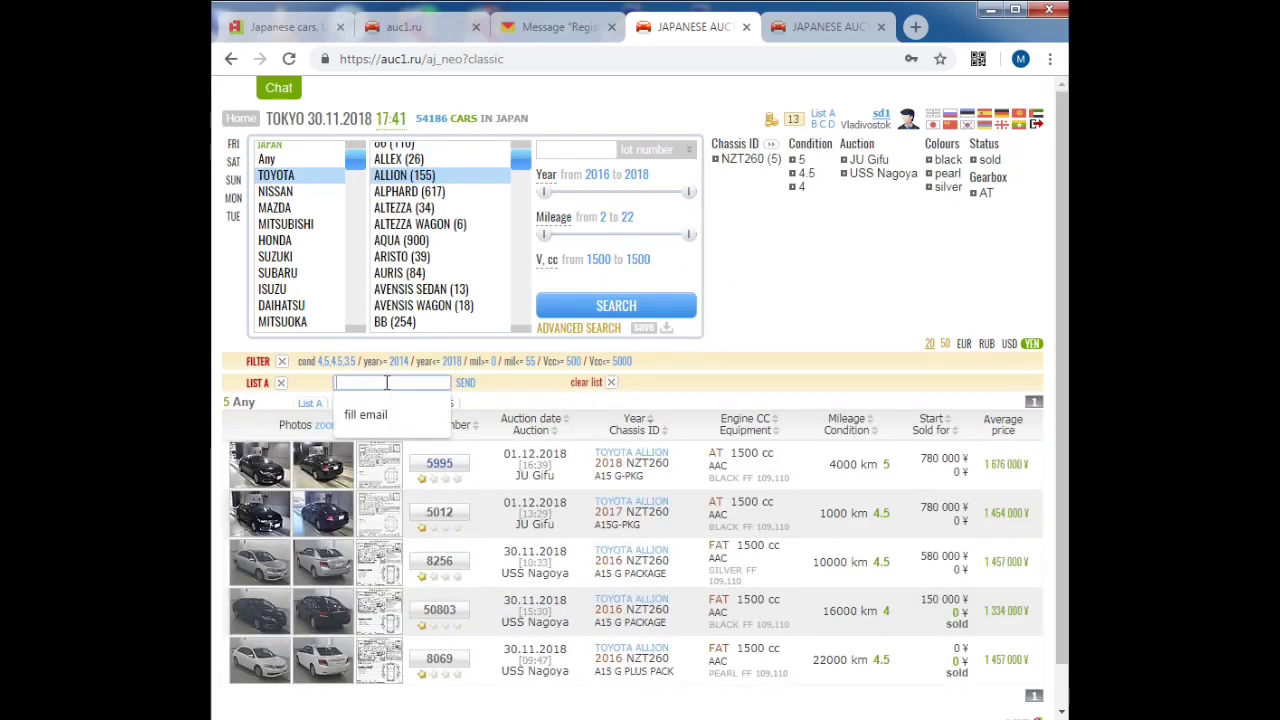
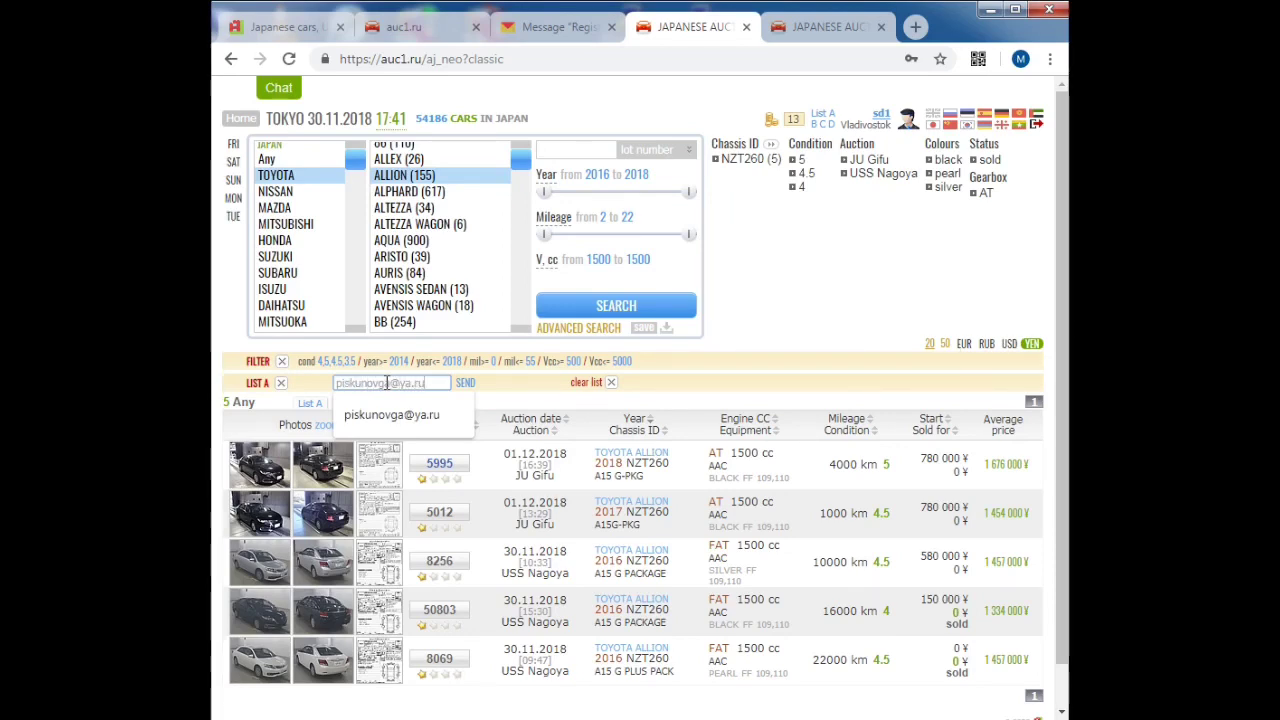
{"action": "left_click", "coordinate": [466, 383]}
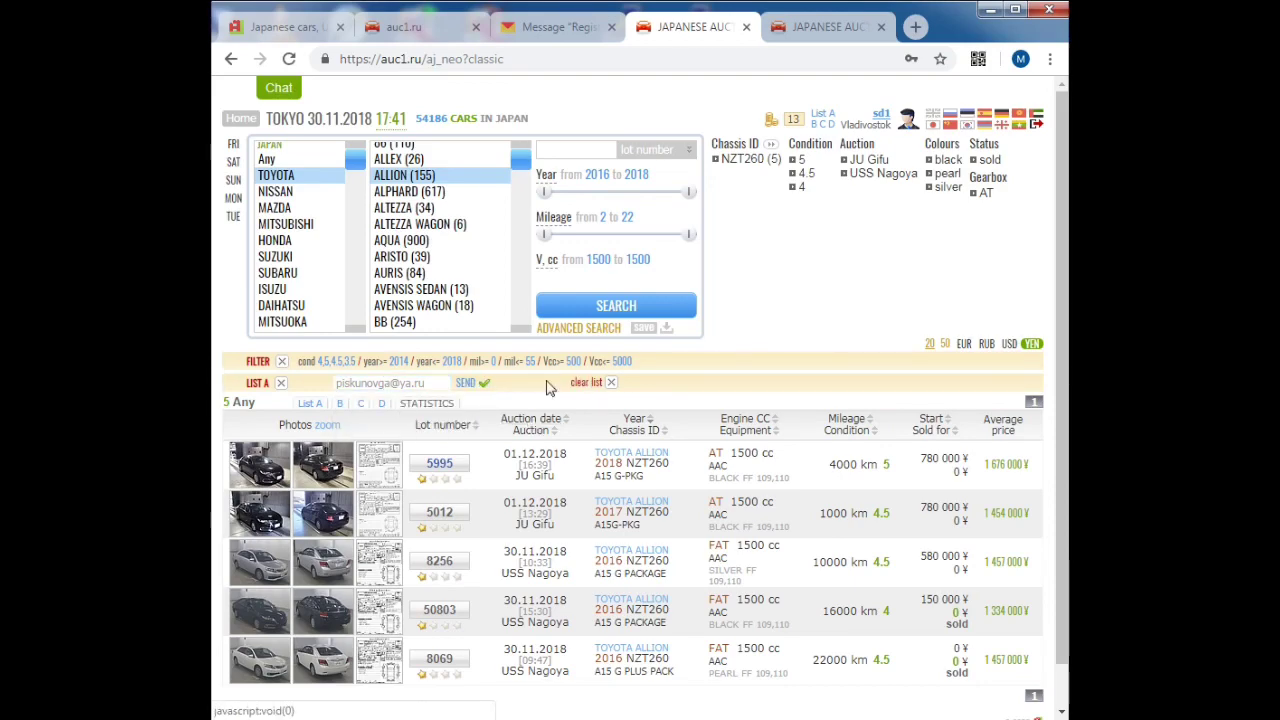
{"action": "left_click", "coordinate": [553, 27]}
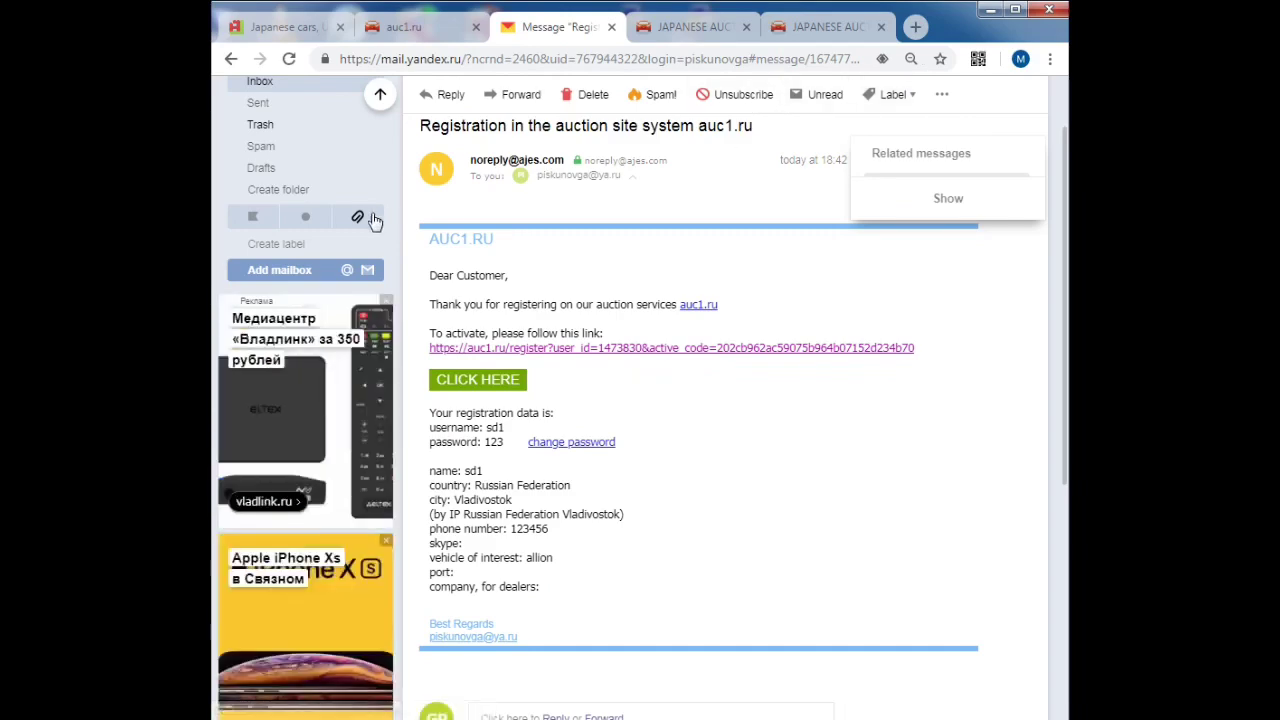
Step: Refresh the inbox, read the new auc1.ru TOYOTA ALLION e-mail, then return to auc1.ru
{"action": "scroll", "coordinate": [363, 226], "scroll_direction": "up", "scroll_amount": 1}
{"action": "left_click", "coordinate": [295, 172]}
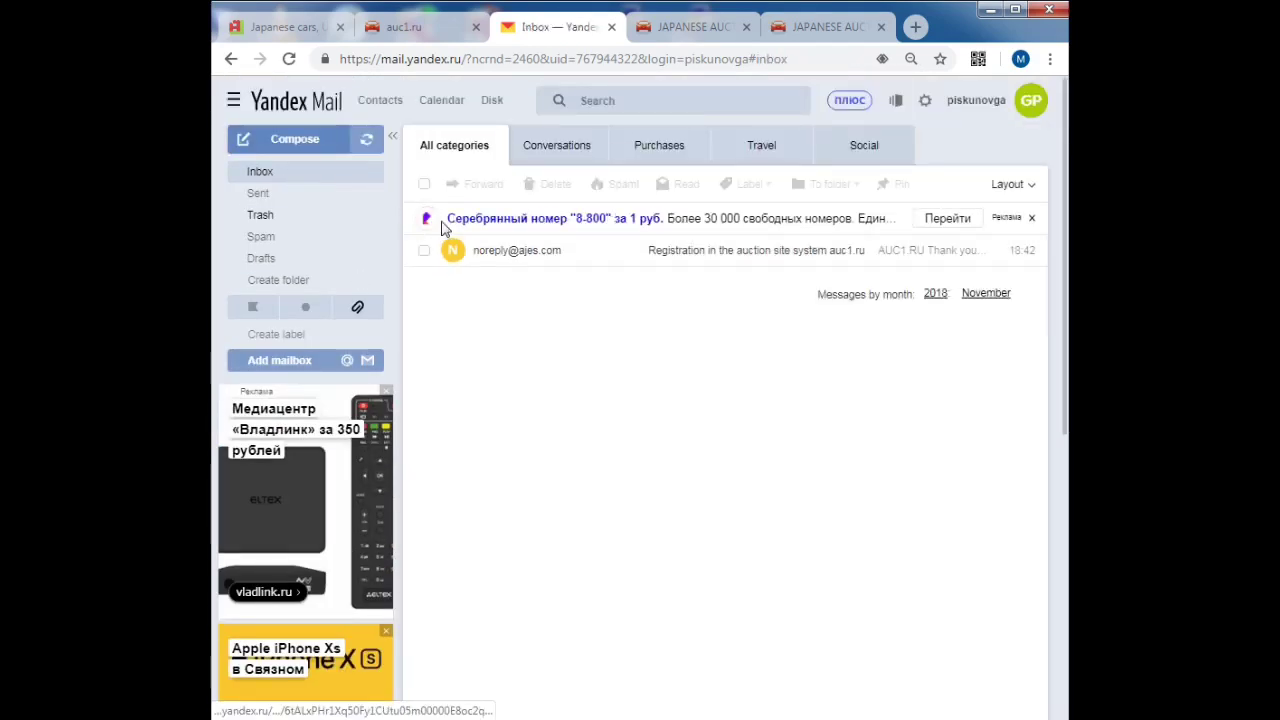
{"action": "left_click", "coordinate": [366, 140]}
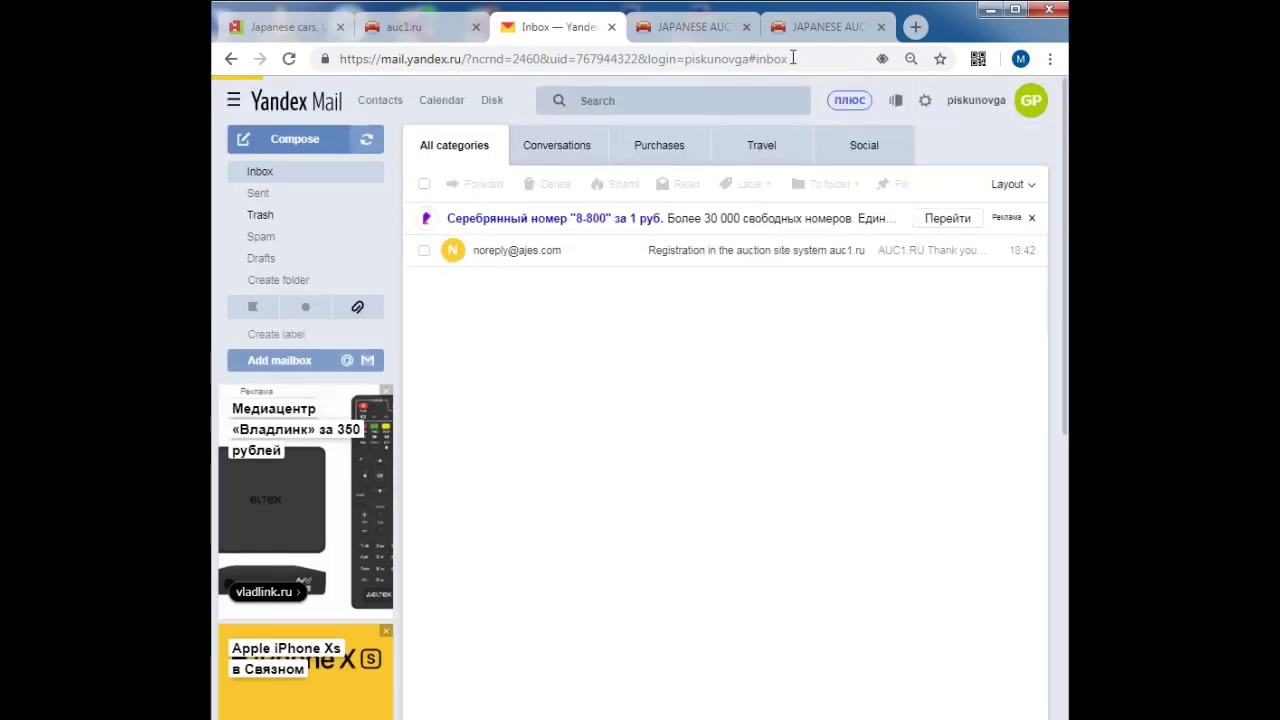
{"action": "left_click", "coordinate": [880, 27]}
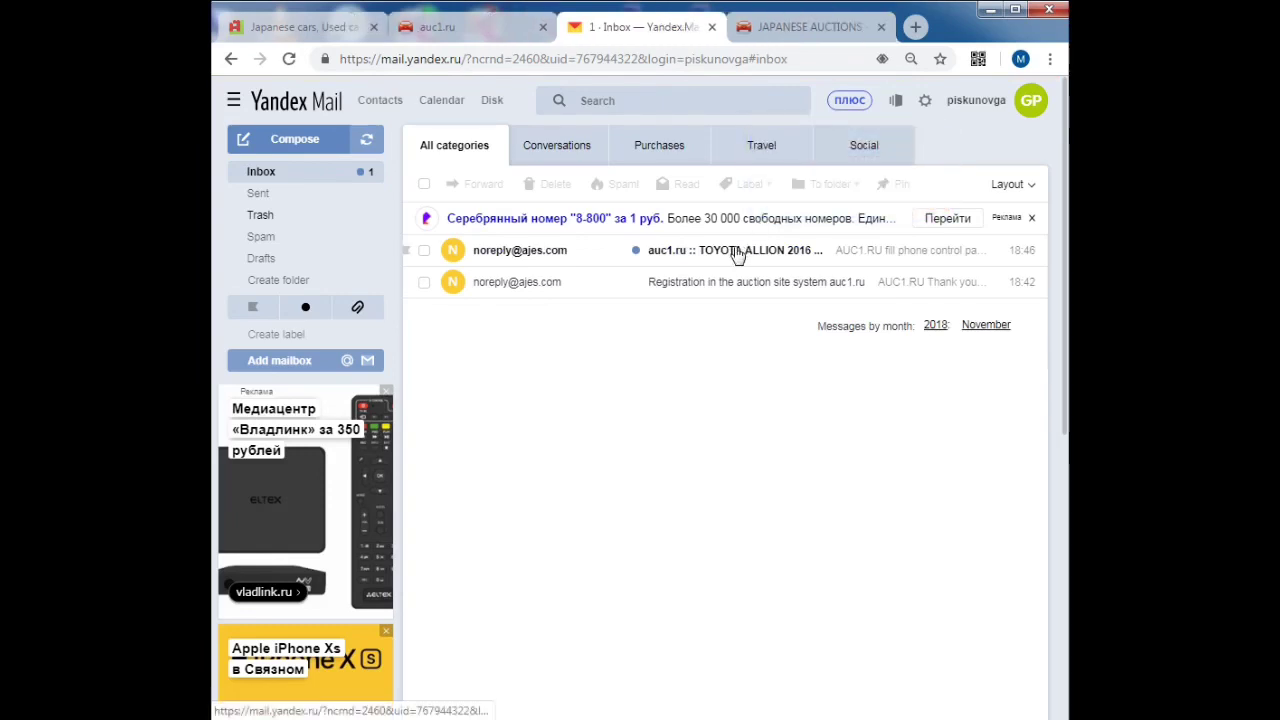
{"action": "left_click", "coordinate": [737, 252]}
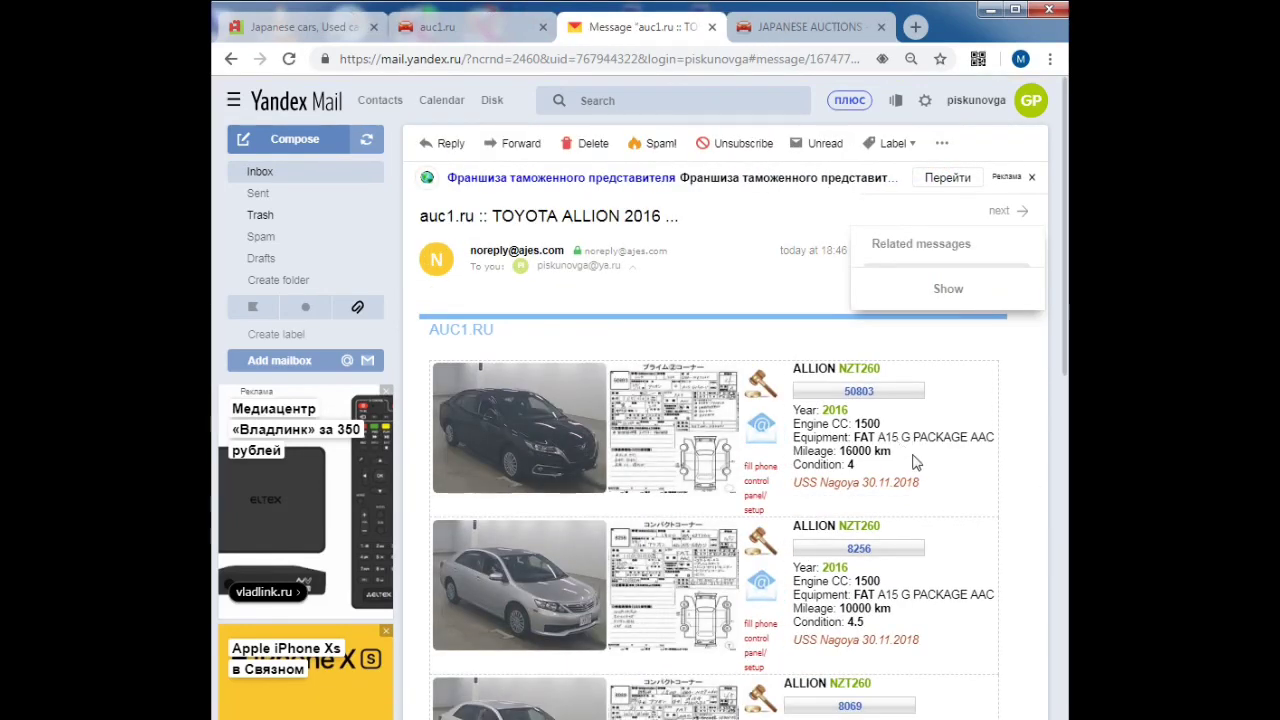
{"action": "scroll", "coordinate": [950, 480], "scroll_direction": "down", "scroll_amount": 4}
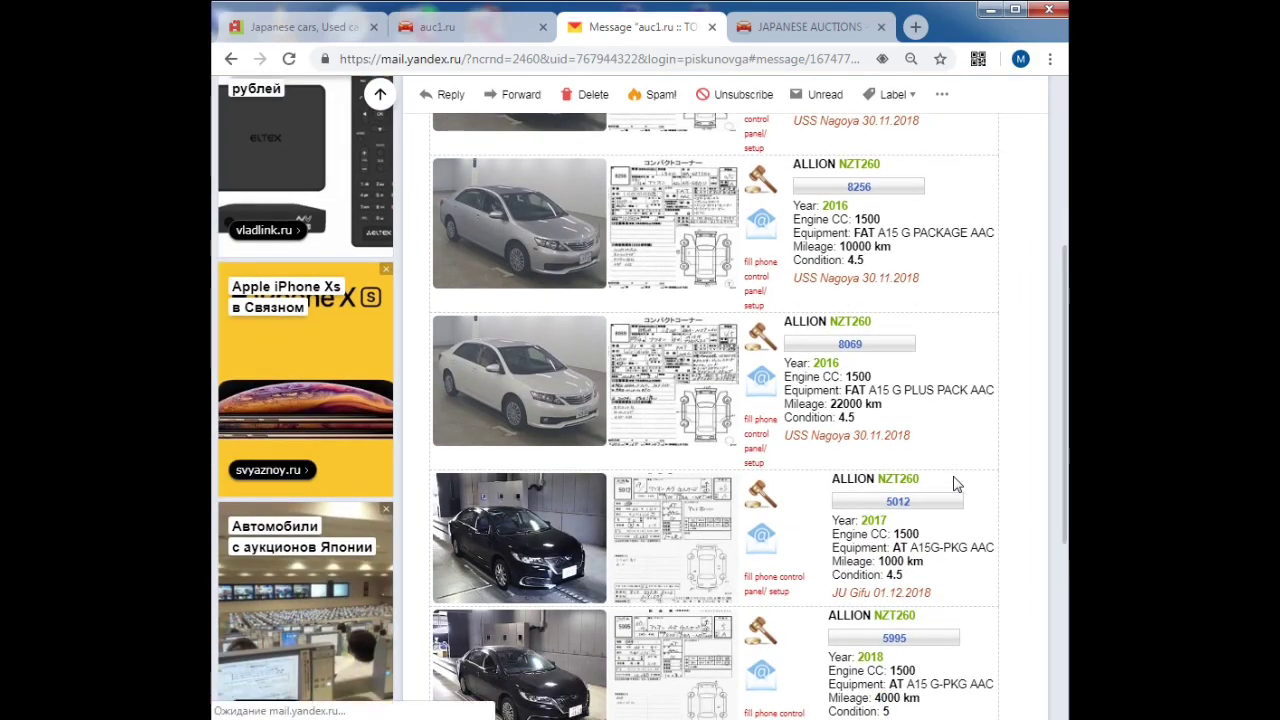
{"action": "scroll", "coordinate": [957, 486], "scroll_direction": "down", "scroll_amount": 4}
{"action": "scroll", "coordinate": [986, 500], "scroll_direction": "up", "scroll_amount": 4}
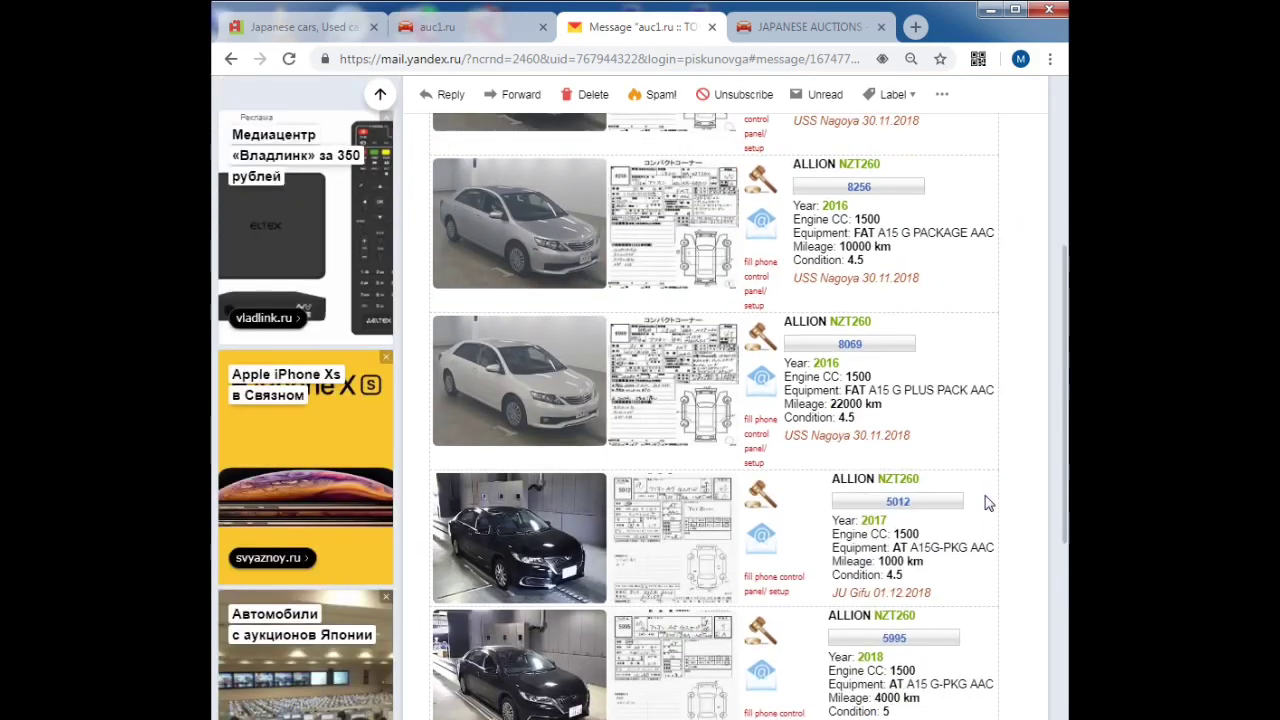
{"action": "scroll", "coordinate": [988, 503], "scroll_direction": "up", "scroll_amount": 5}
{"action": "left_click", "coordinate": [437, 27]}
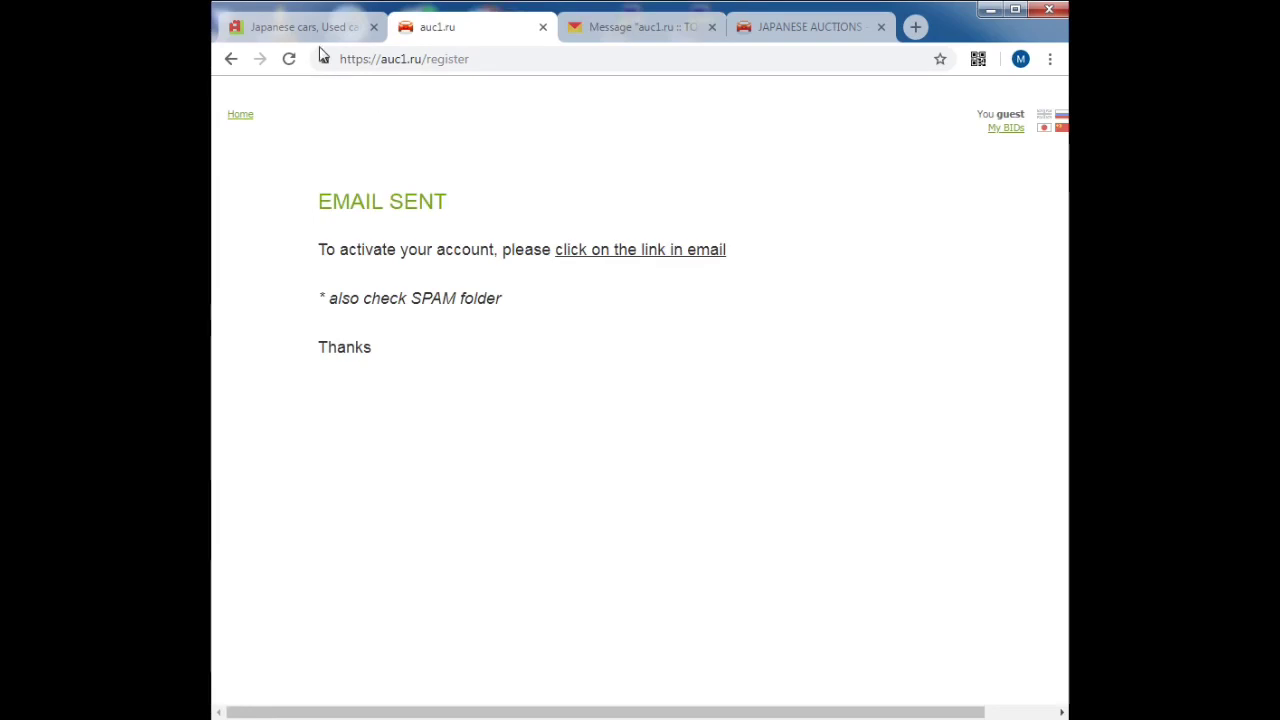
Step: Close the mail and confirmation tabs and search any make for lot number 245
{"action": "left_click", "coordinate": [543, 27]}
{"action": "left_click", "coordinate": [543, 27]}
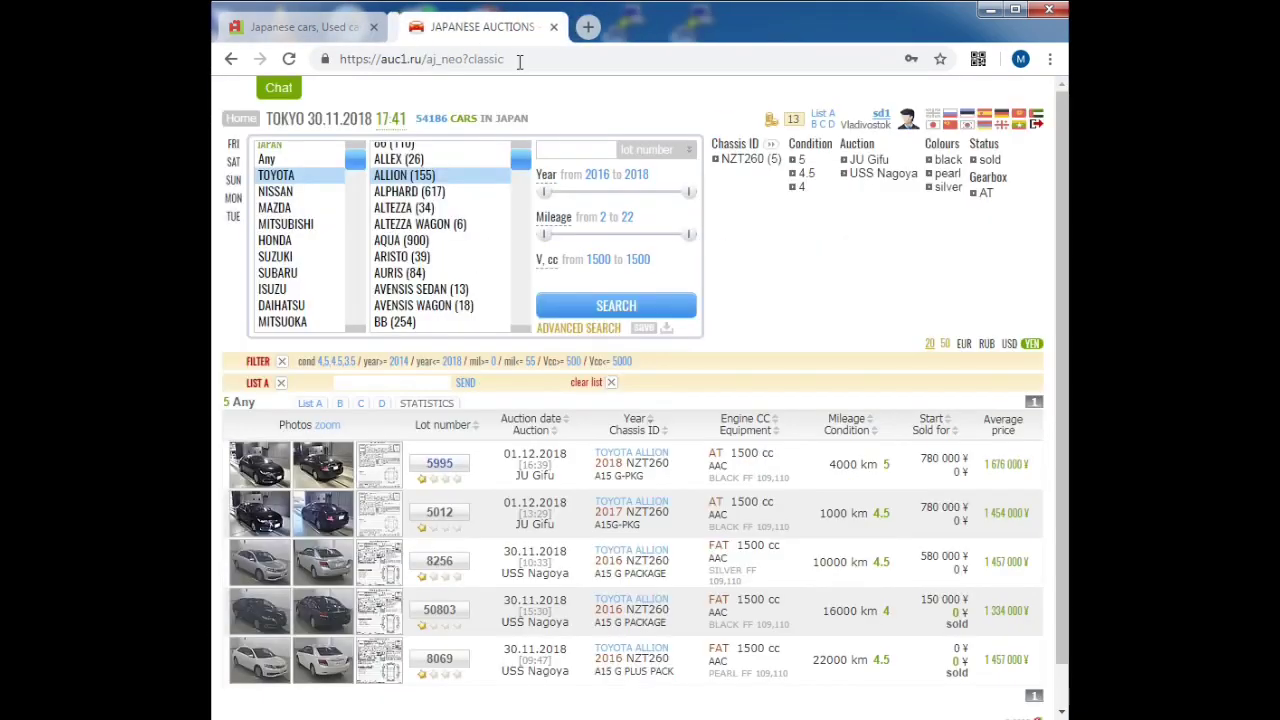
{"action": "left_click", "coordinate": [267, 159]}
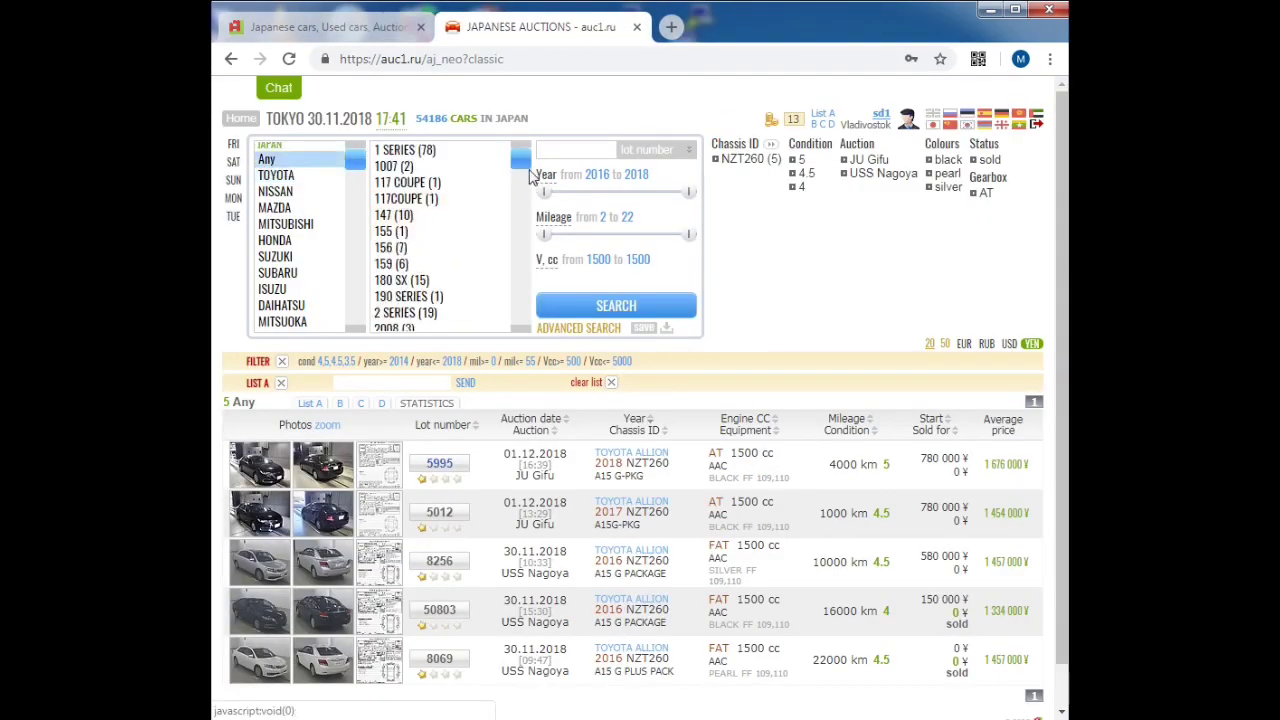
{"action": "left_click", "coordinate": [574, 149]}
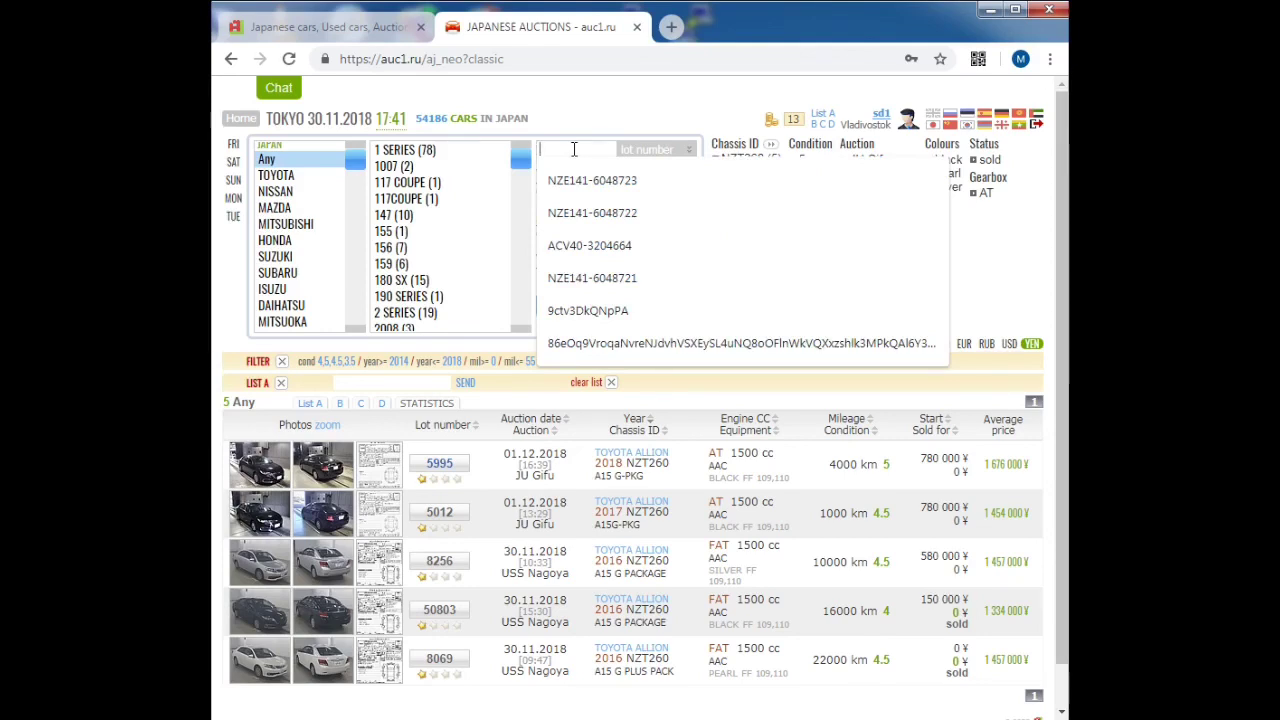
{"action": "type", "text": "2"}
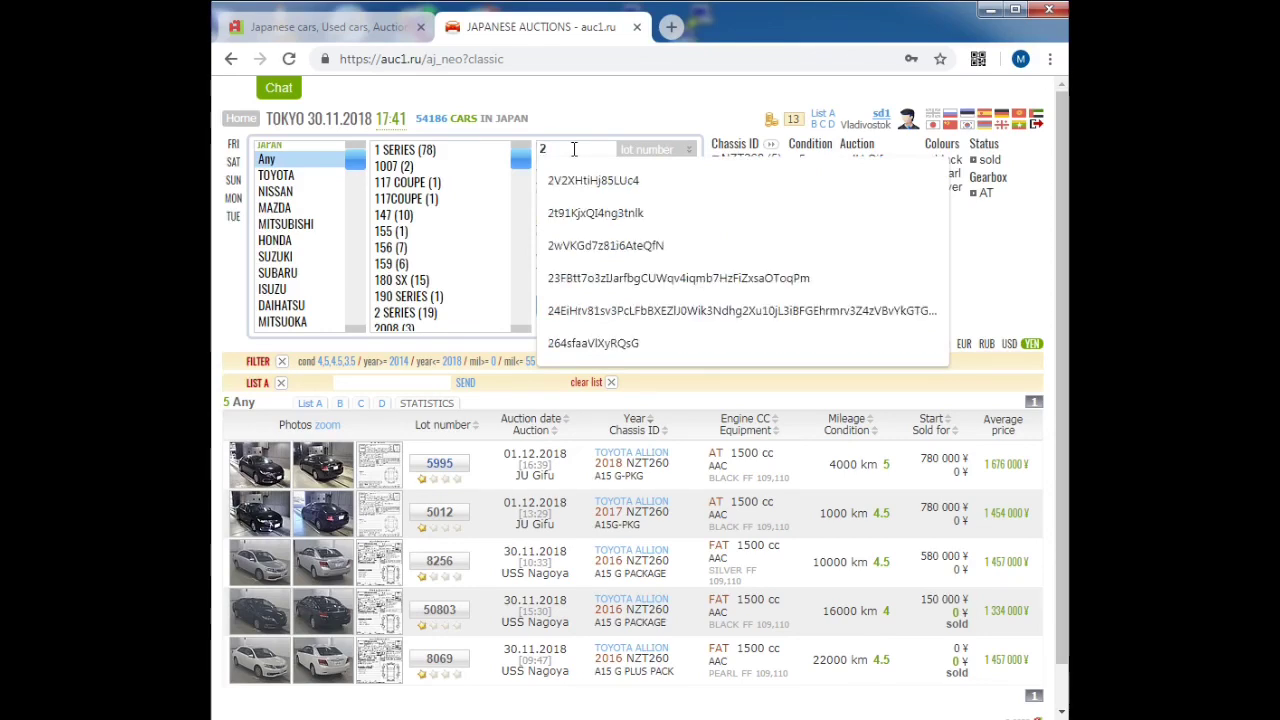
{"action": "type", "text": "45"}
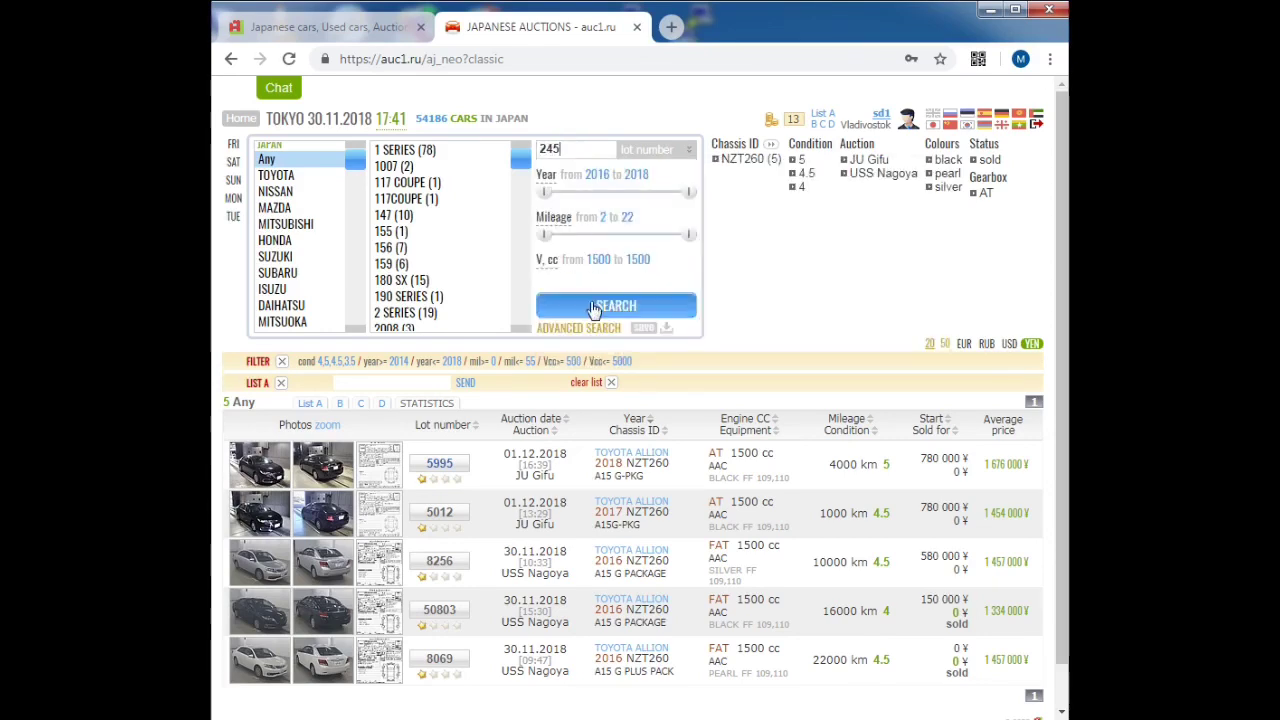
{"action": "left_click", "coordinate": [597, 306]}
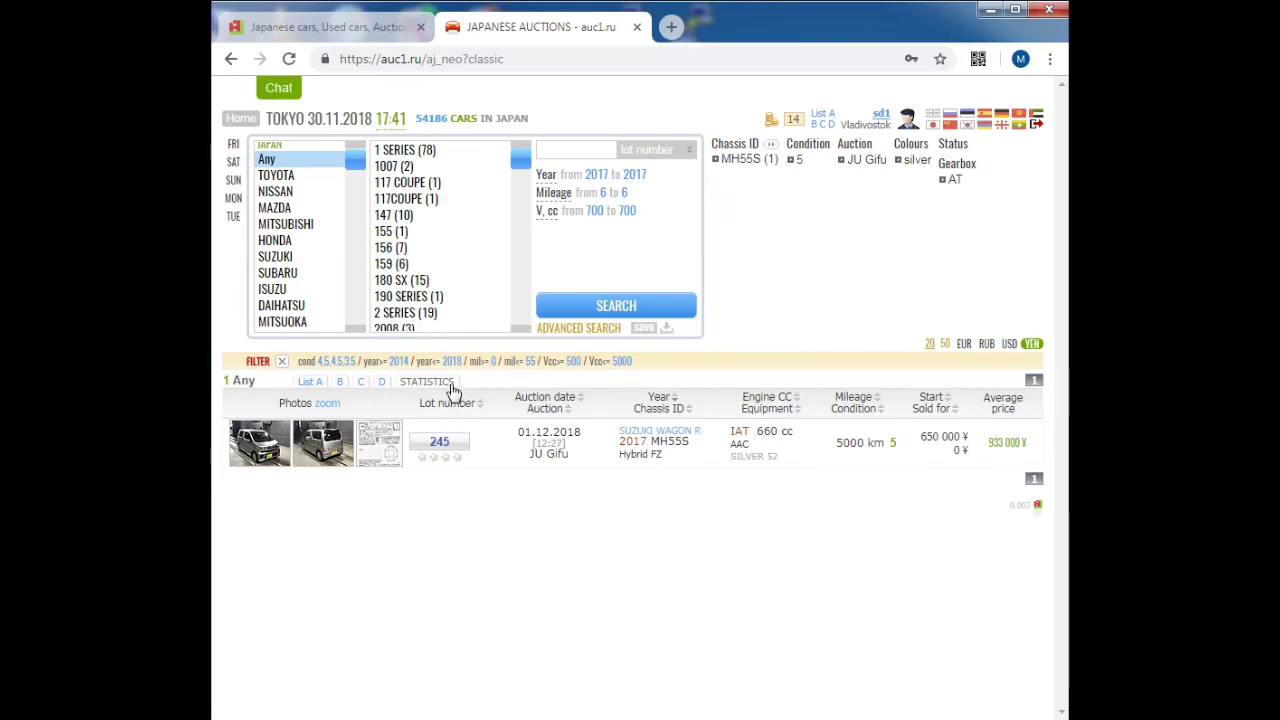
Step: Search all makes by chassis ID nze141
{"action": "left_click", "coordinate": [410, 329]}
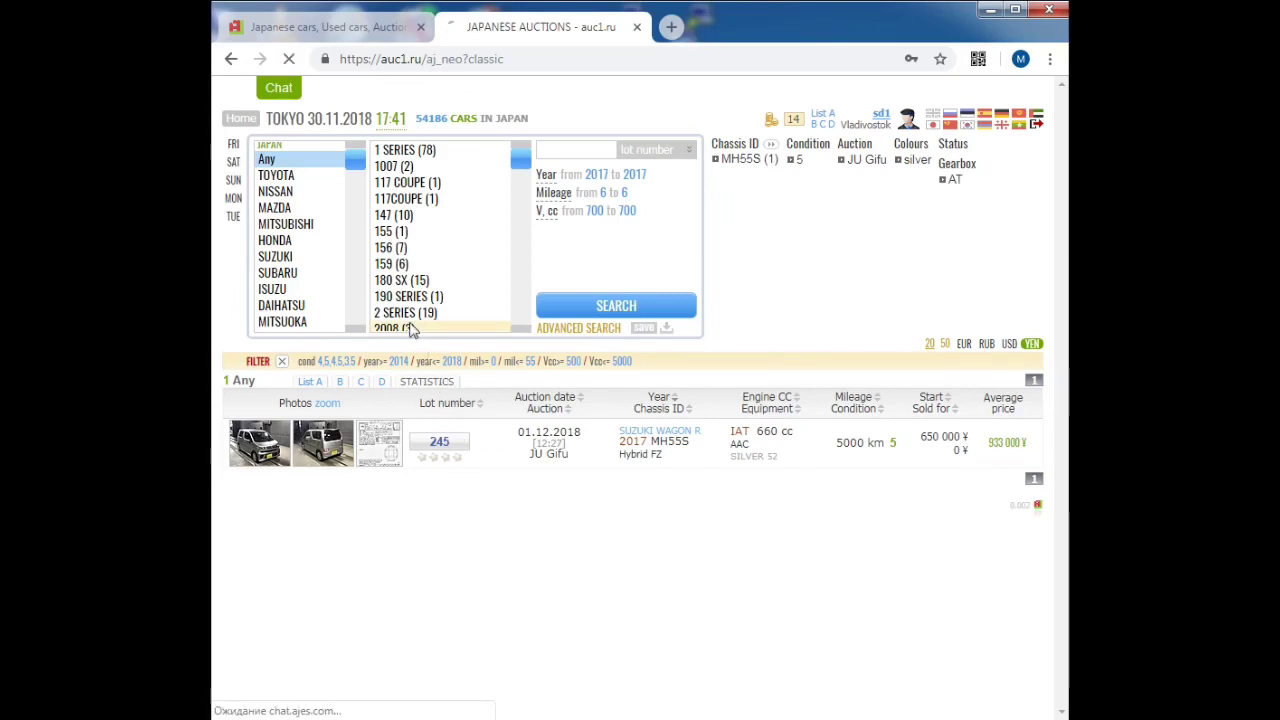
{"action": "left_click", "coordinate": [297, 166]}
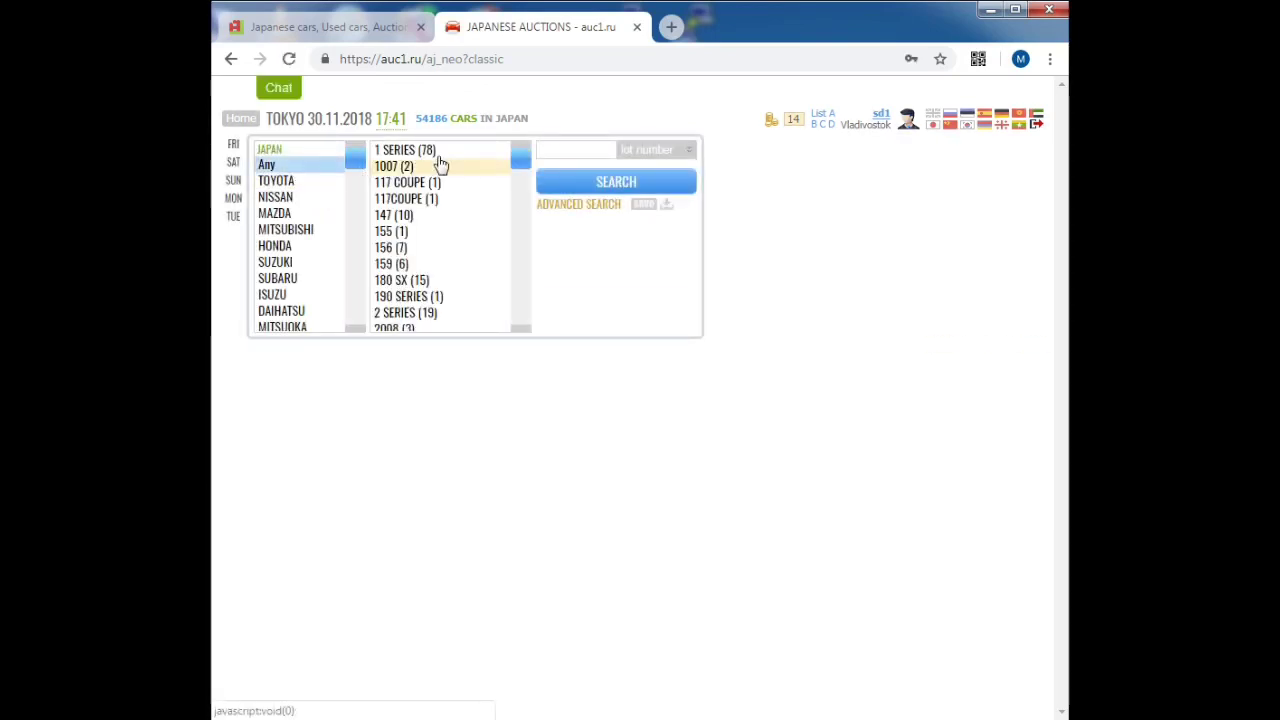
{"action": "left_click", "coordinate": [567, 151]}
{"action": "type", "text": "nz"}
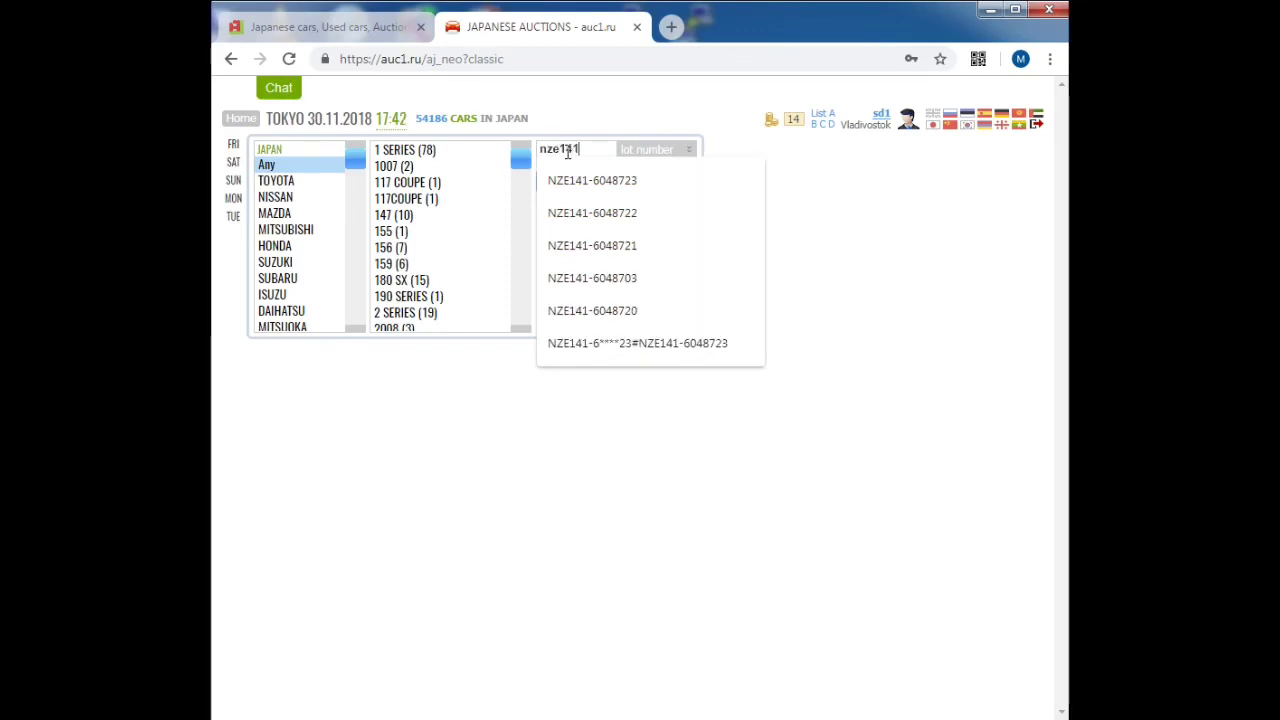
{"action": "type", "text": "e141"}
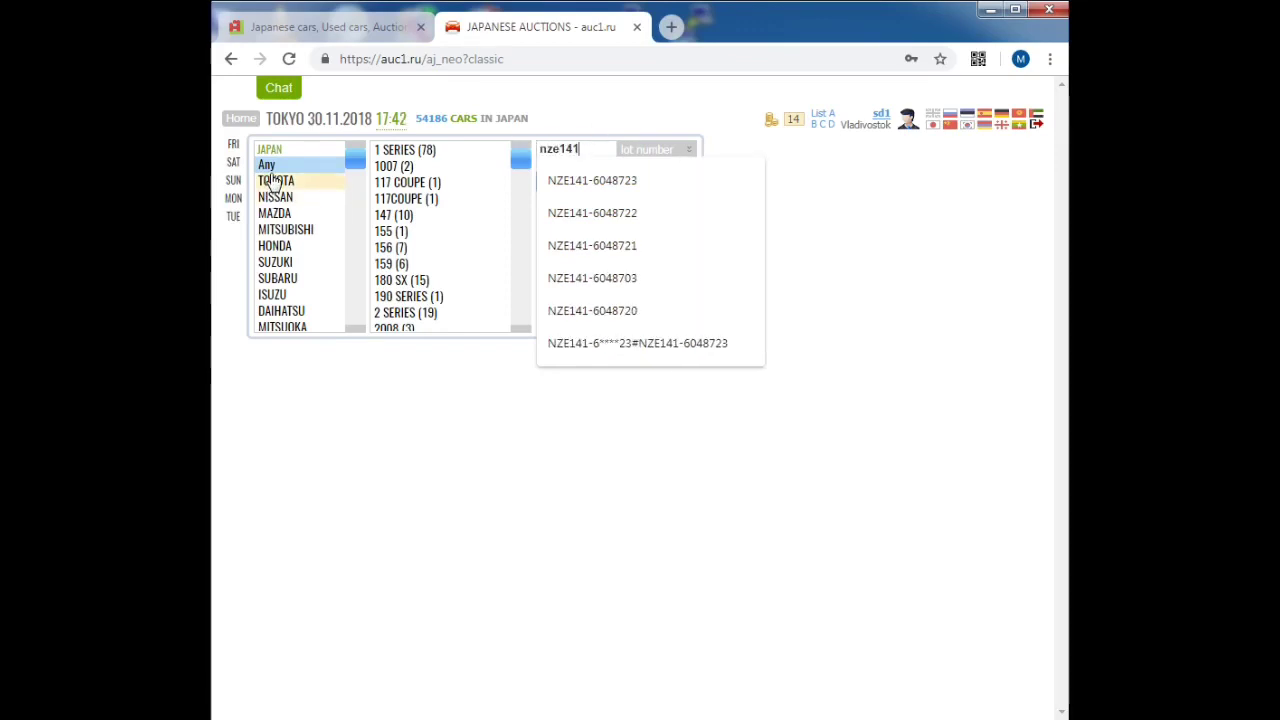
{"action": "left_click", "coordinate": [276, 170]}
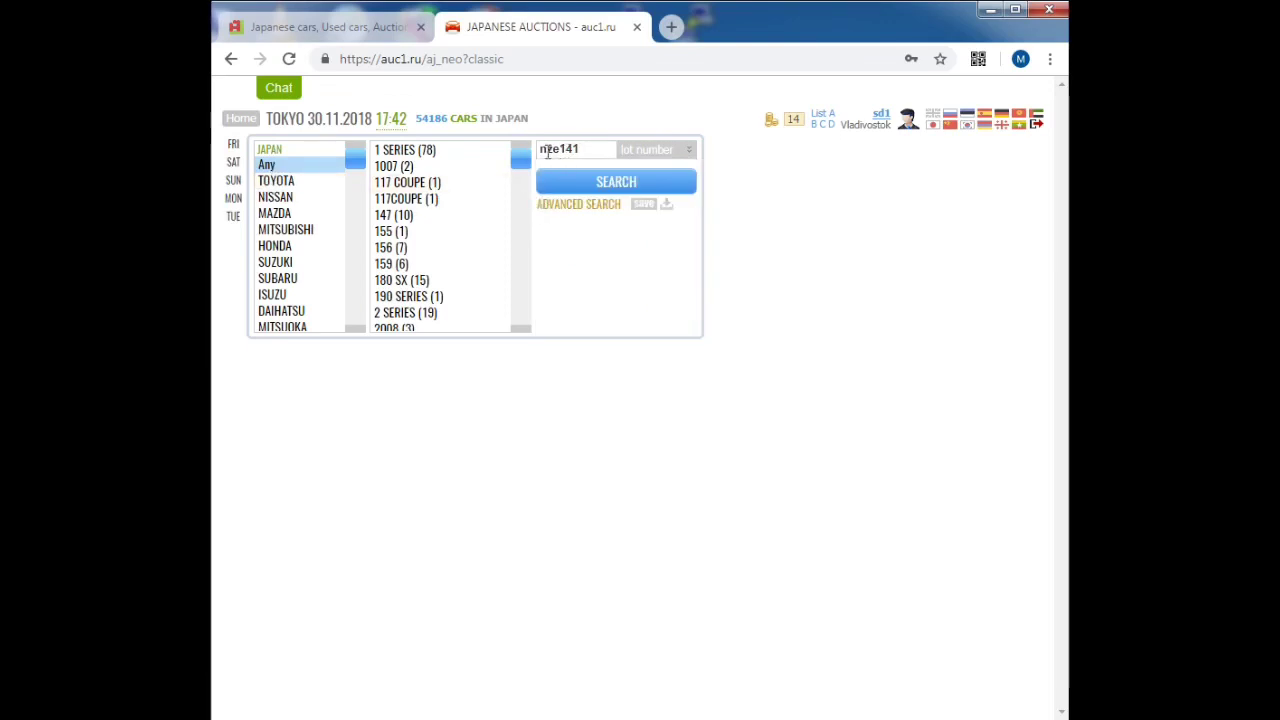
{"action": "left_click", "coordinate": [586, 148]}
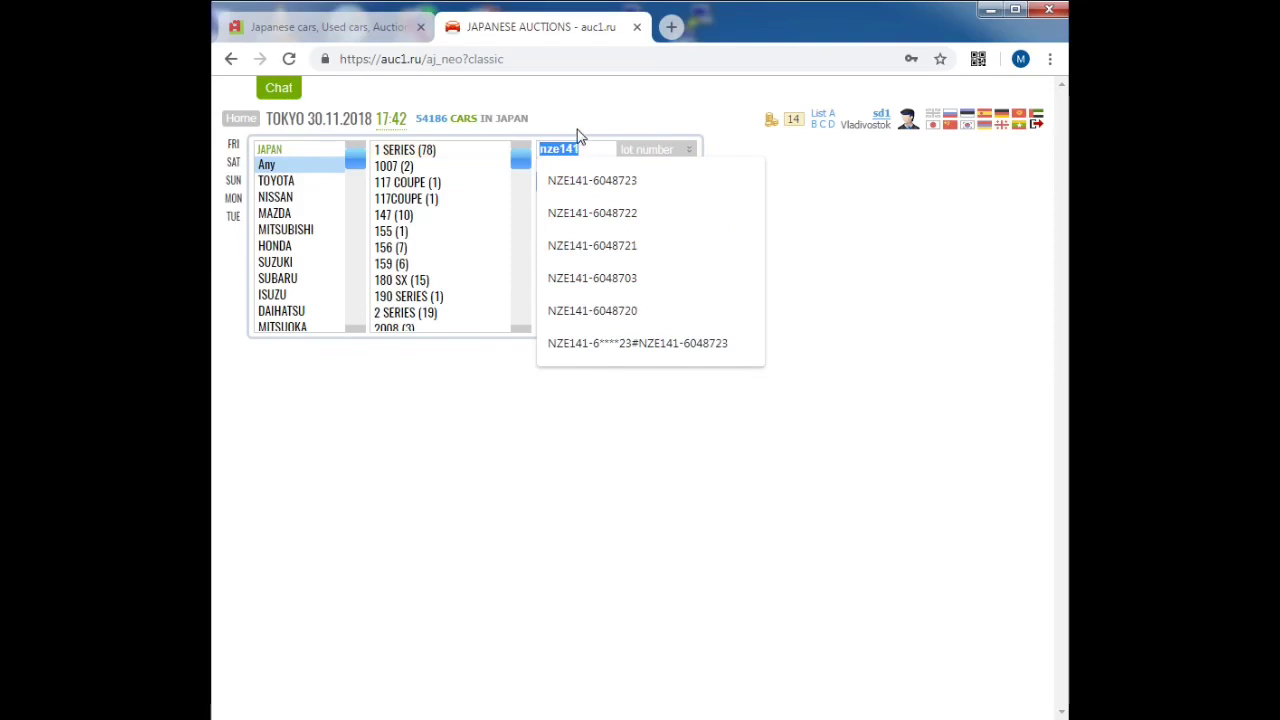
{"action": "left_click", "coordinate": [675, 150]}
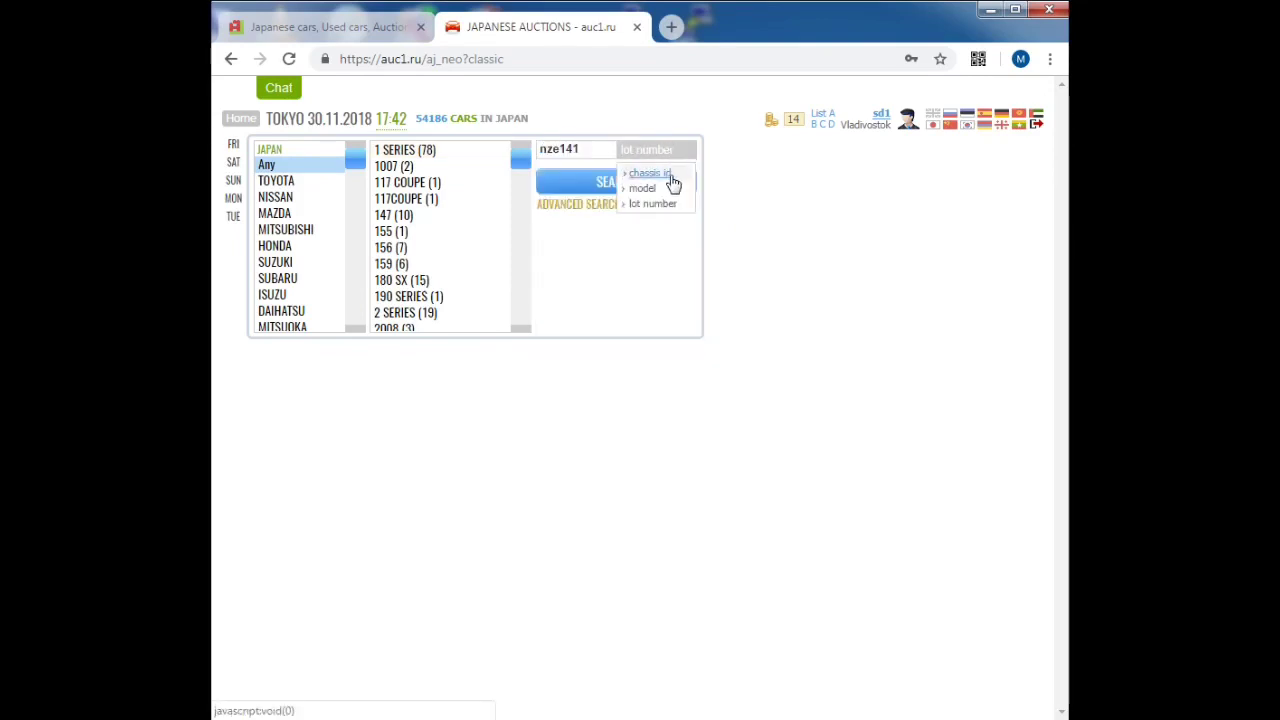
{"action": "left_click", "coordinate": [670, 178]}
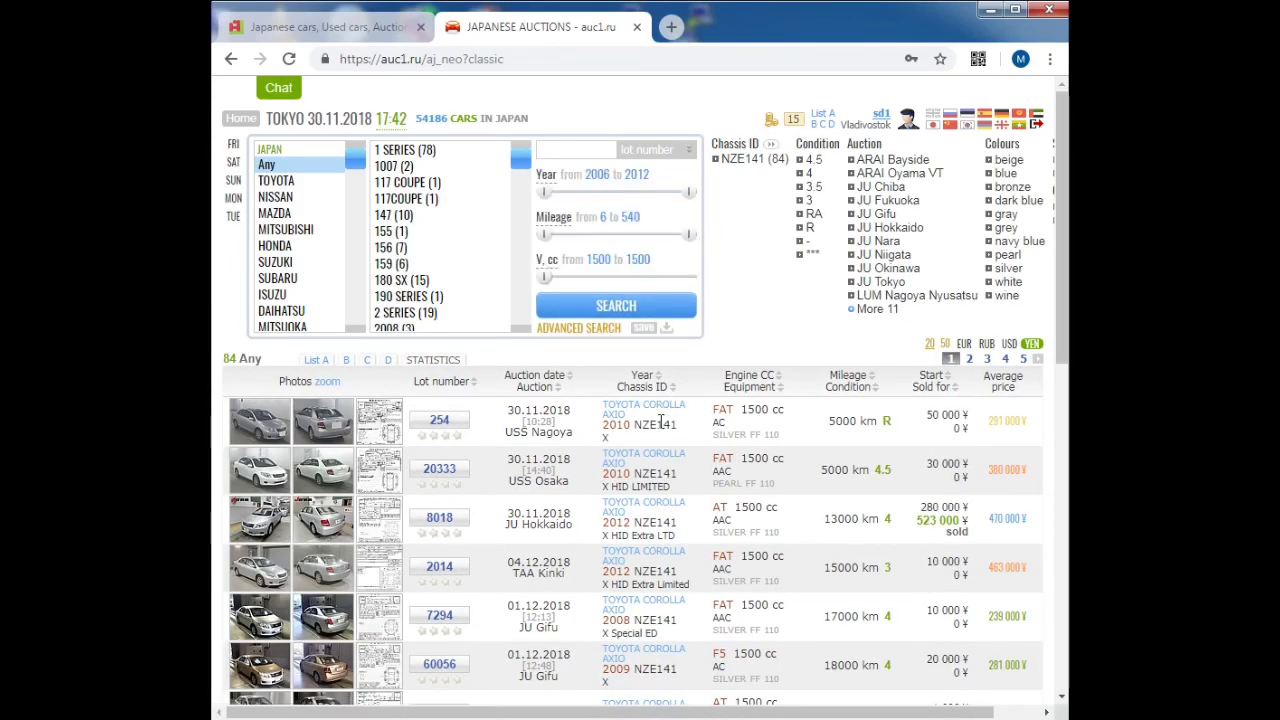
Step: Mark the NZE141 chassis code in the first five result rows
{"action": "double_click", "coordinate": [661, 423]}
{"action": "double_click", "coordinate": [663, 472]}
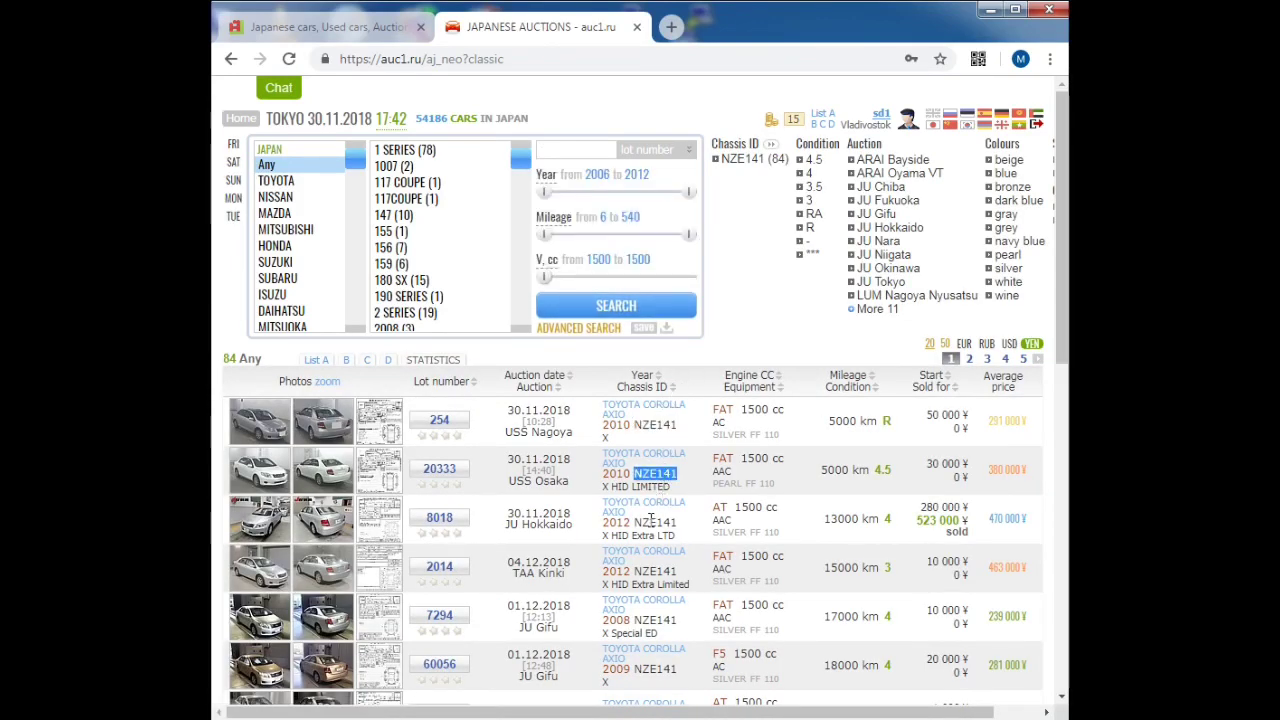
{"action": "double_click", "coordinate": [651, 521]}
{"action": "double_click", "coordinate": [652, 570]}
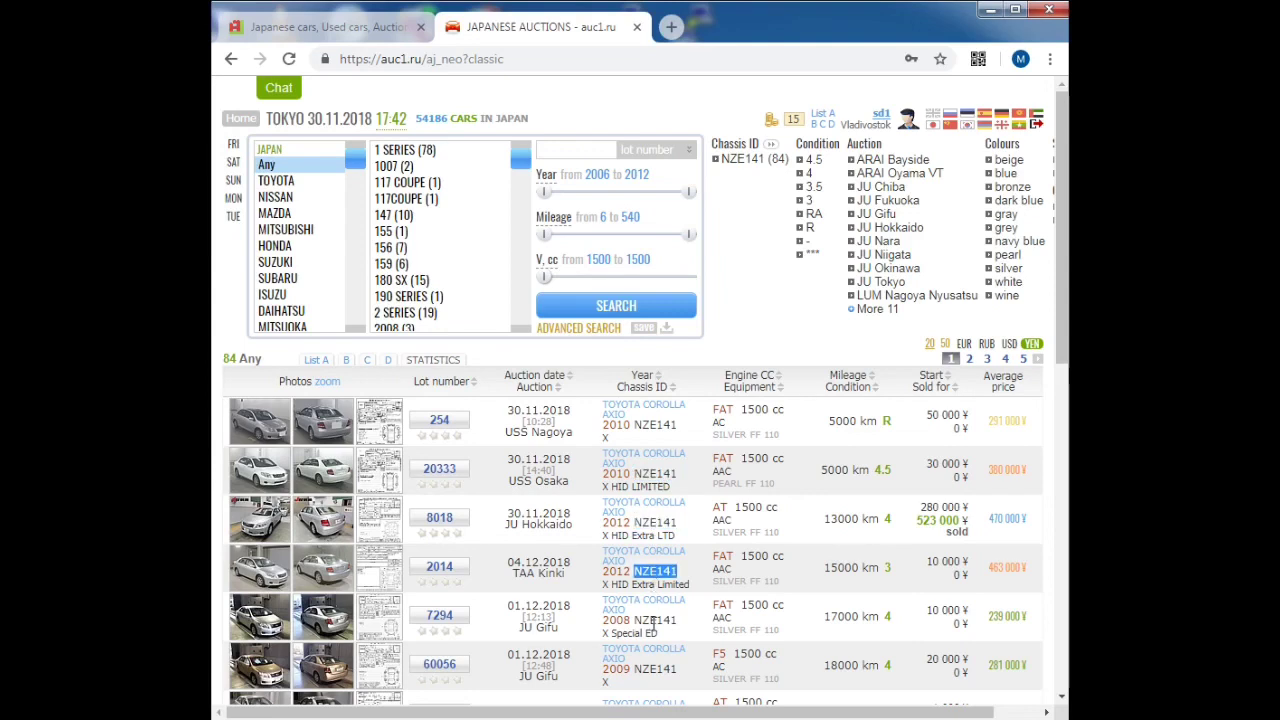
{"action": "double_click", "coordinate": [653, 621]}
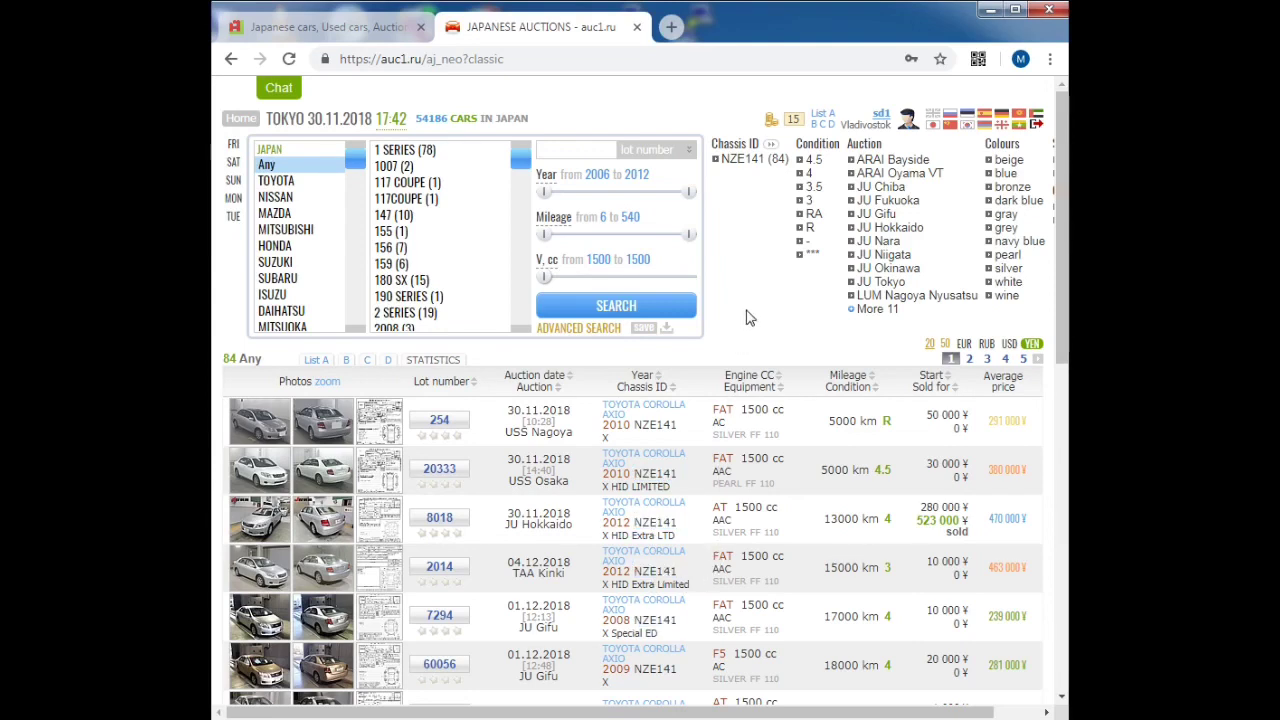
{"action": "left_click", "coordinate": [567, 152]}
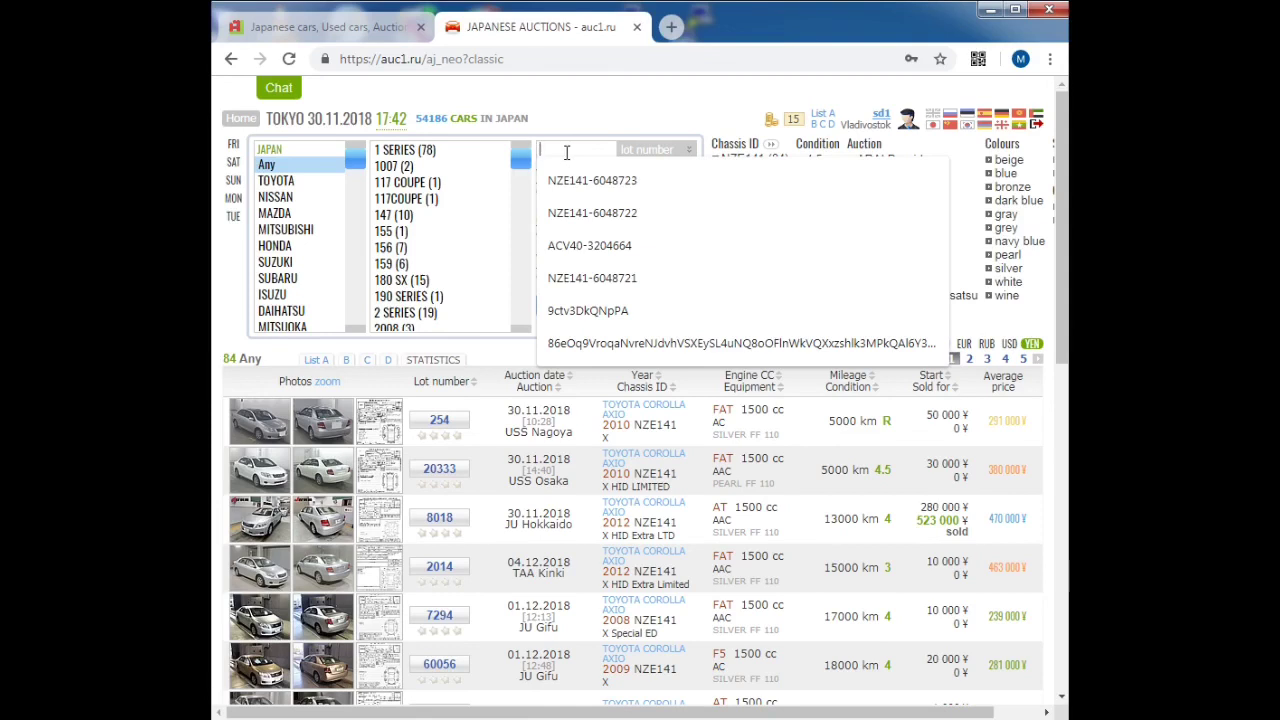
Step: Run a combined chassis-ID search for nze141,nzt260, returning 186 lots
{"action": "type", "text": "nze1"}
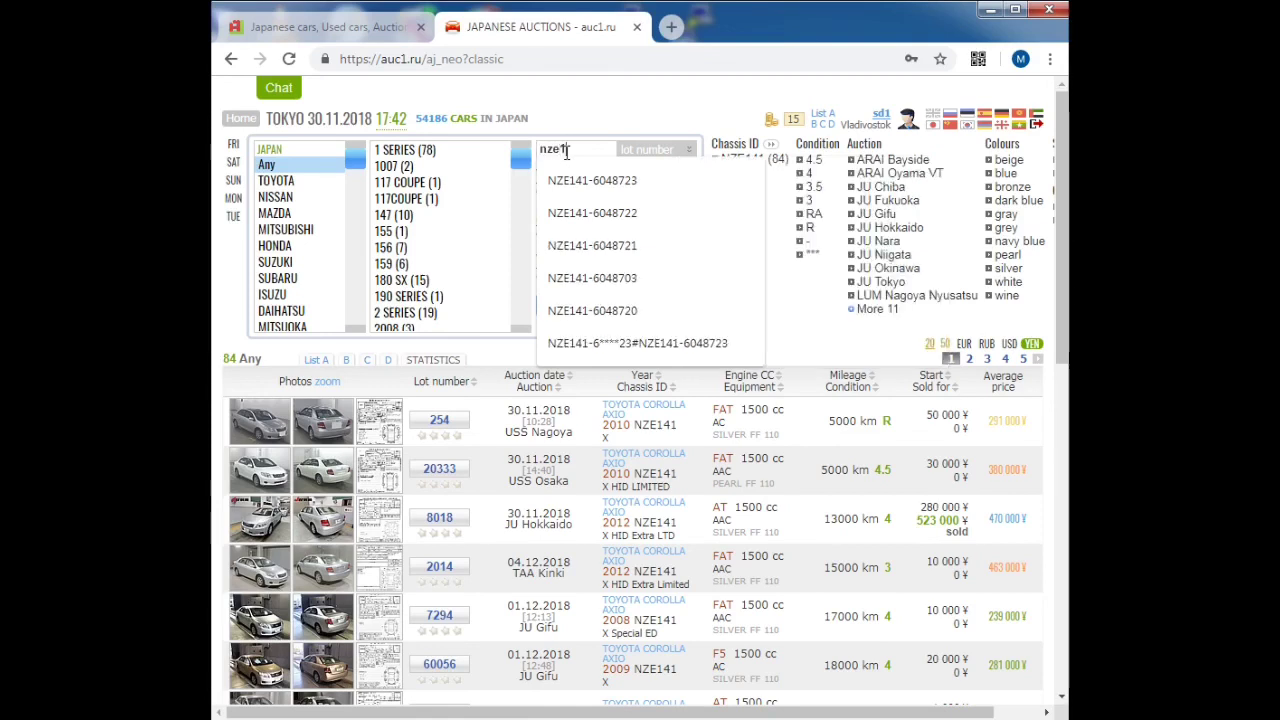
{"action": "type", "text": "41,"}
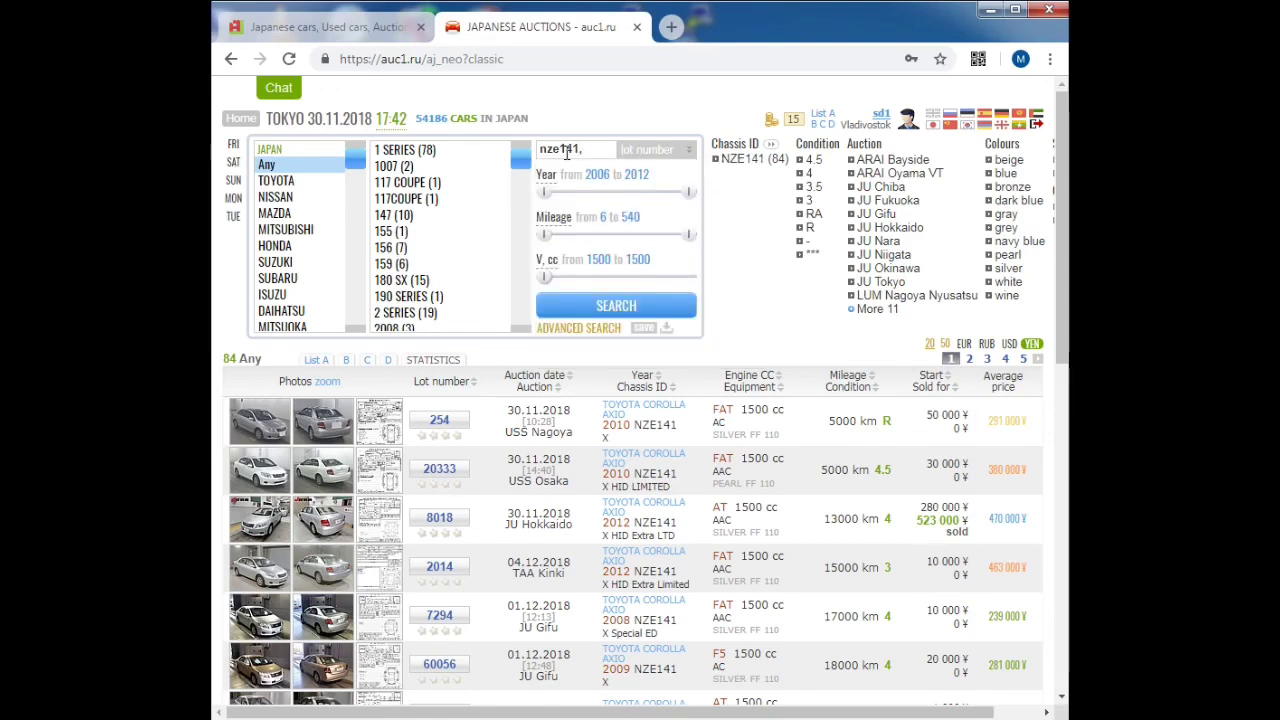
{"action": "type", "text": "nzt260"}
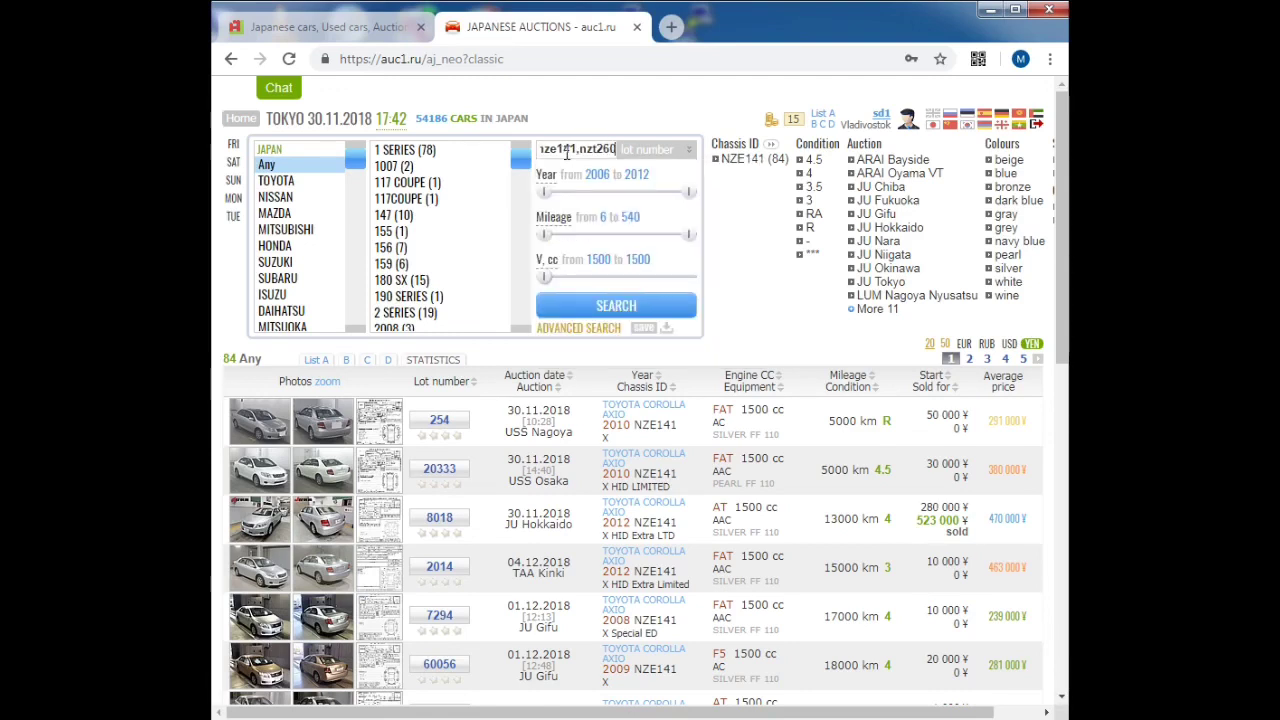
{"action": "left_click", "coordinate": [660, 150]}
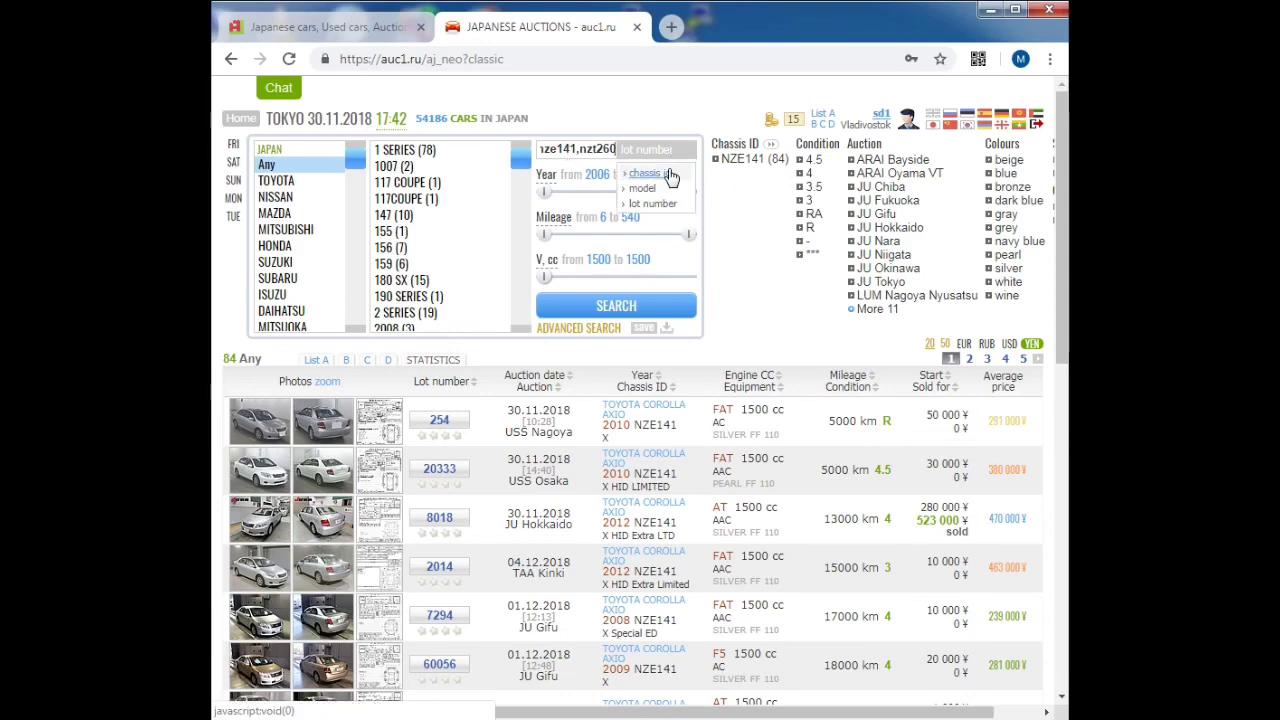
{"action": "left_click", "coordinate": [668, 177]}
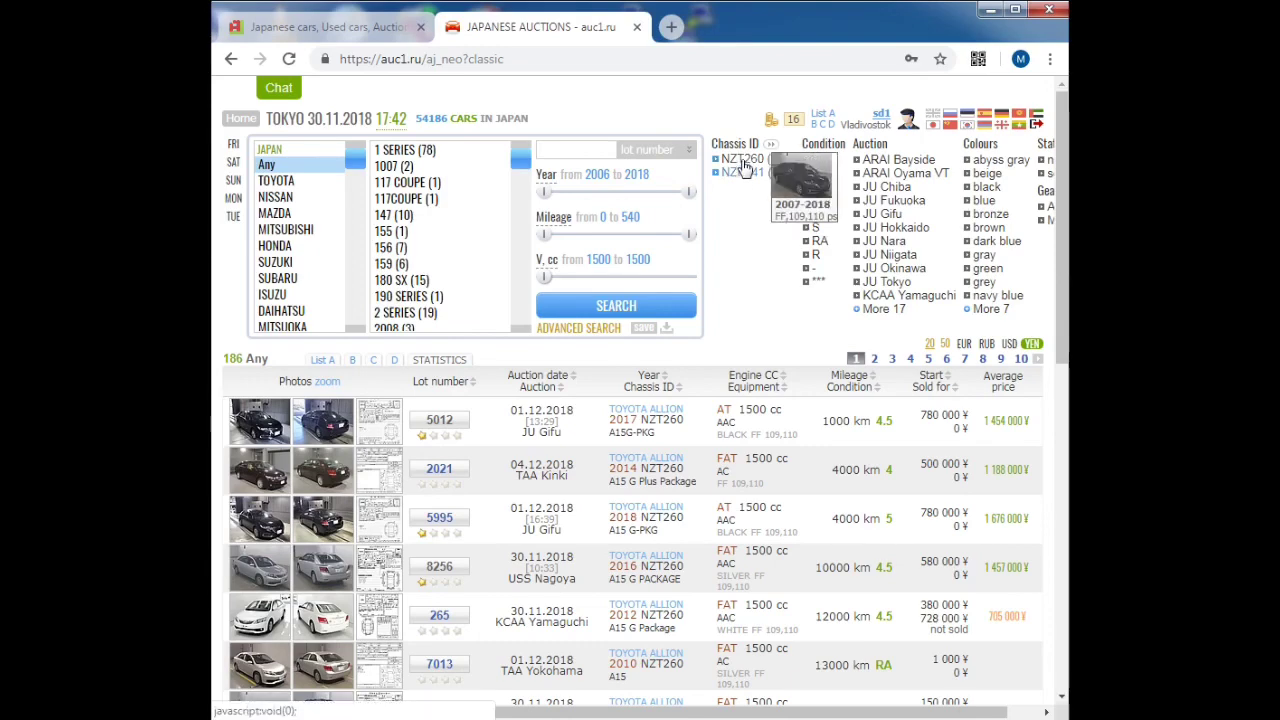
{"action": "scroll", "coordinate": [743, 308], "scroll_direction": "down", "scroll_amount": 3}
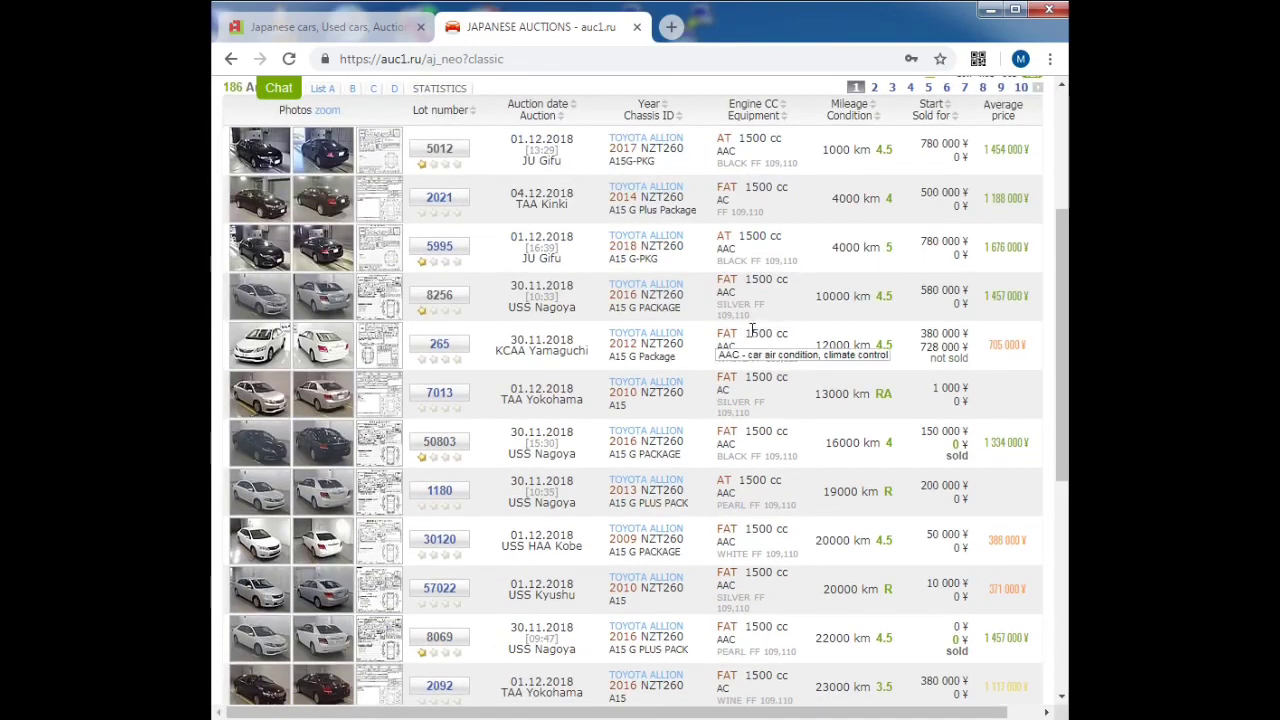
{"action": "scroll", "coordinate": [752, 316], "scroll_direction": "up", "scroll_amount": 3}
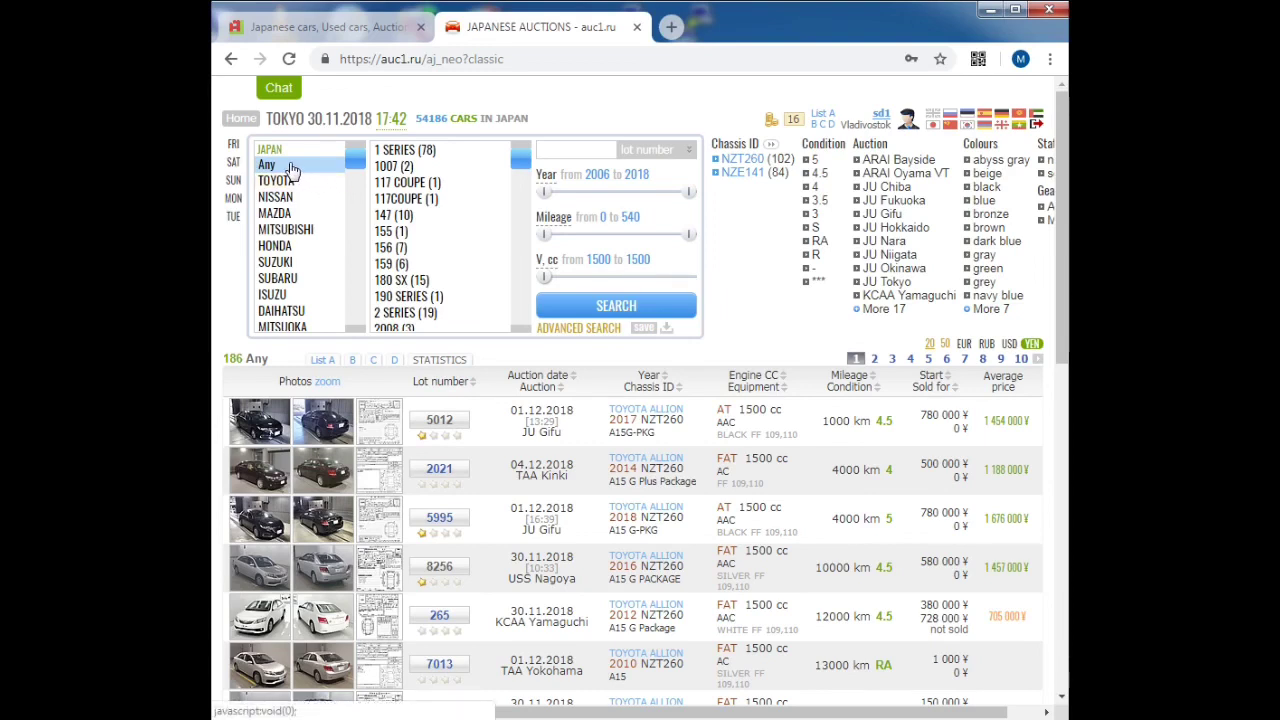
Step: Search models vitz,atlas and jump to the last results page, 48
{"action": "left_click", "coordinate": [569, 148]}
{"action": "type", "text": "vit"}
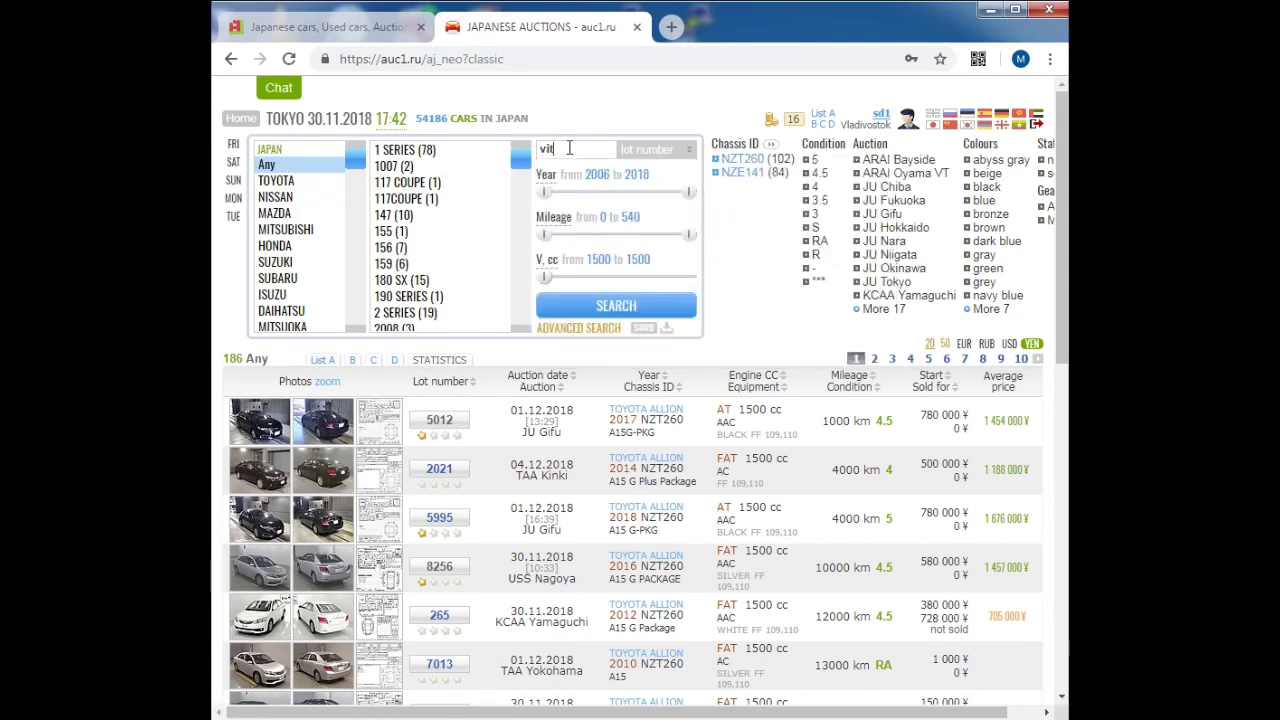
{"action": "type", "text": "z,"}
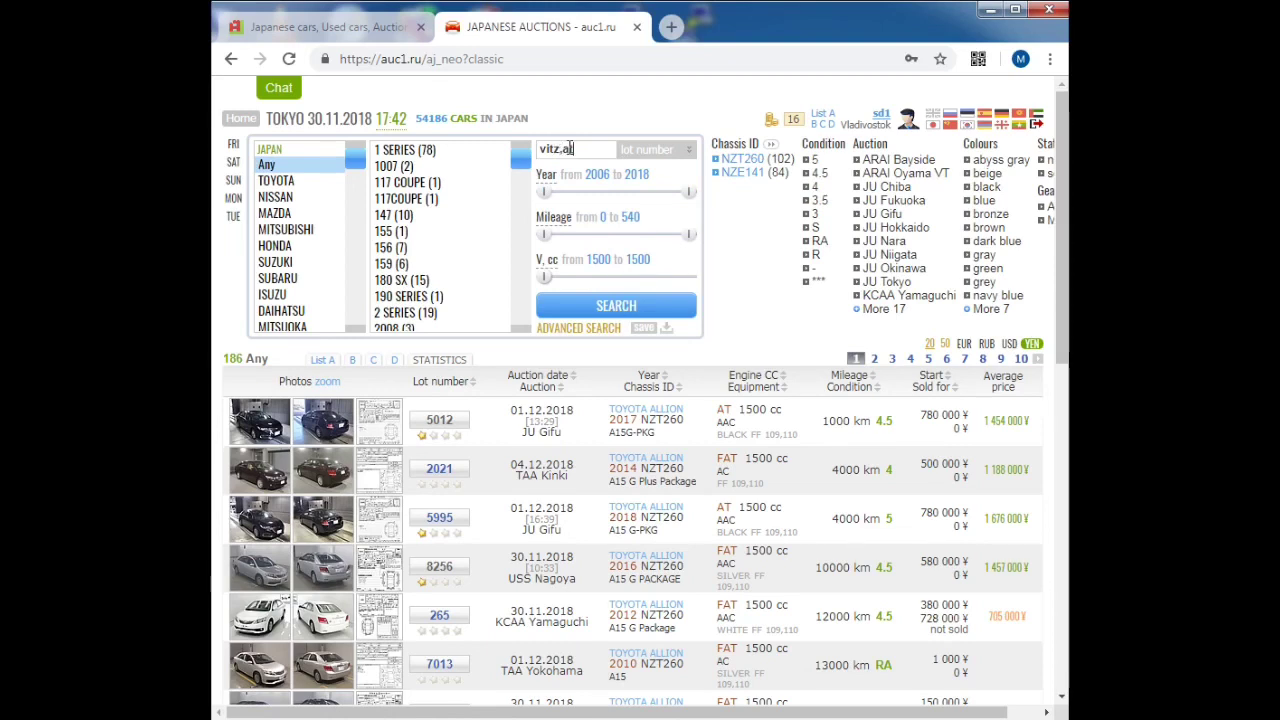
{"action": "type", "text": "atlas"}
{"action": "left_click", "coordinate": [650, 150]}
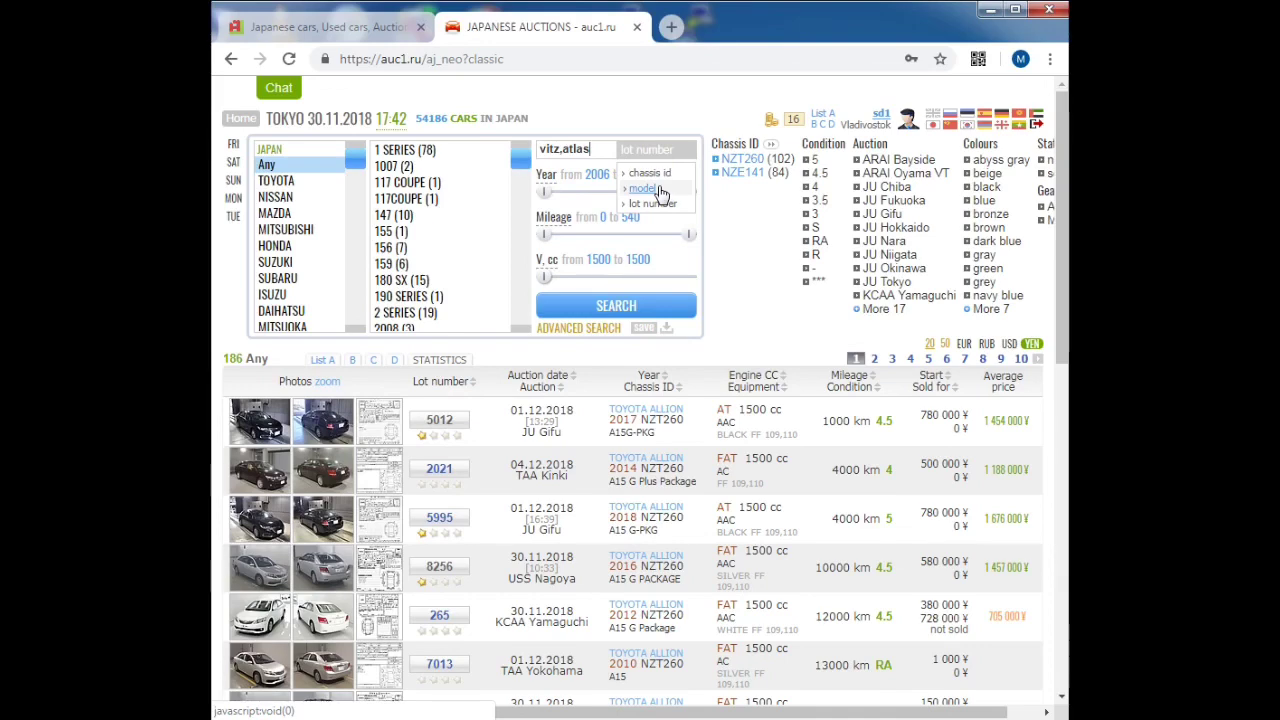
{"action": "left_click", "coordinate": [660, 190]}
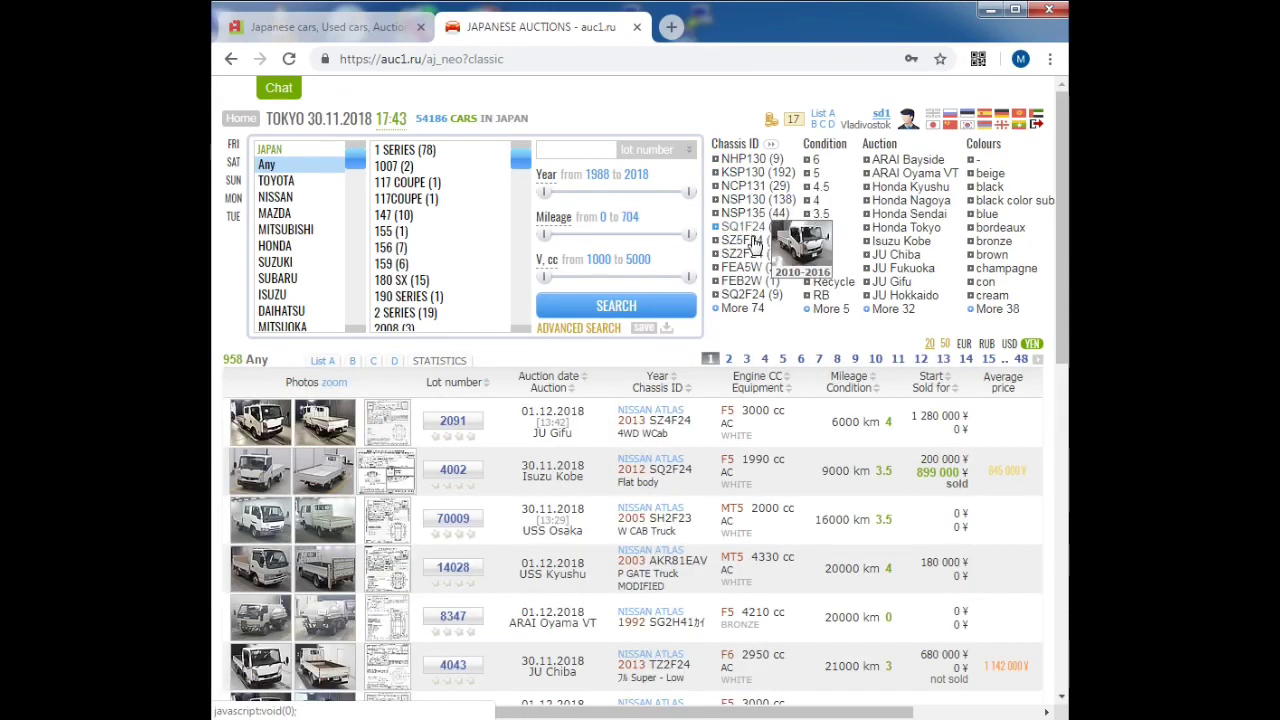
{"action": "scroll", "coordinate": [880, 390], "scroll_direction": "down", "scroll_amount": 4}
{"action": "scroll", "coordinate": [1000, 370], "scroll_direction": "up", "scroll_amount": 4}
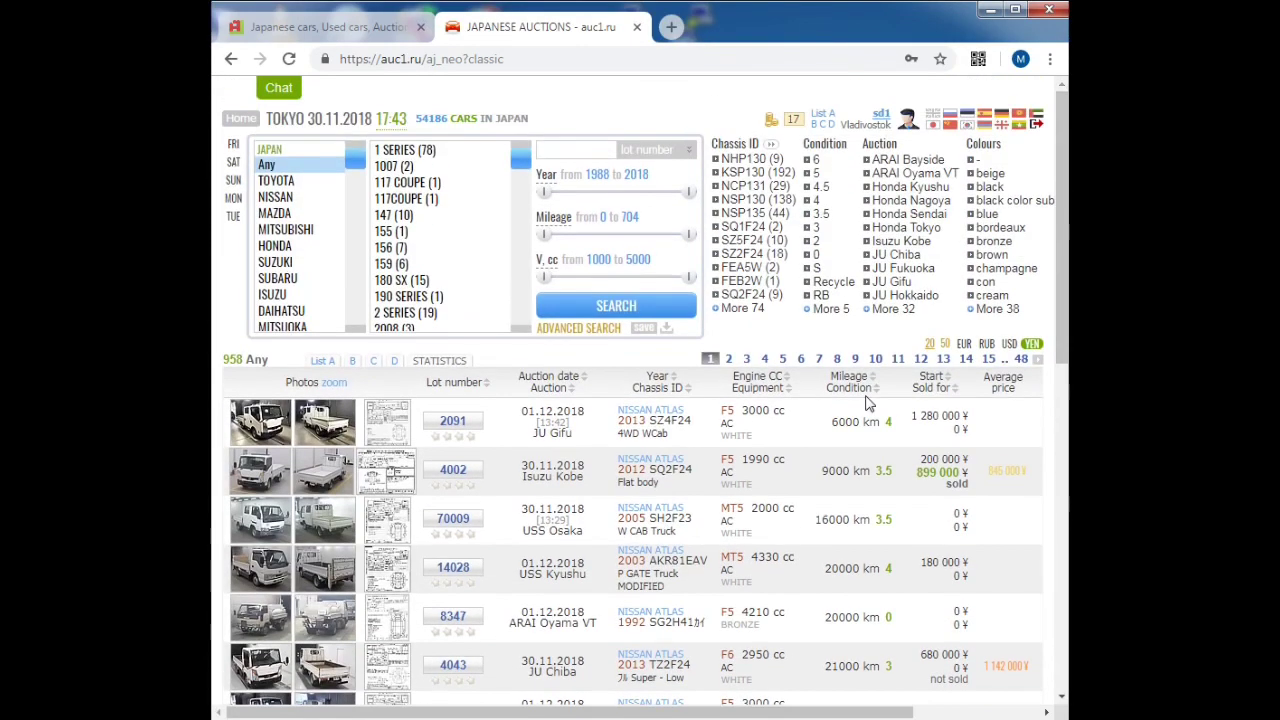
{"action": "left_click", "coordinate": [1020, 360]}
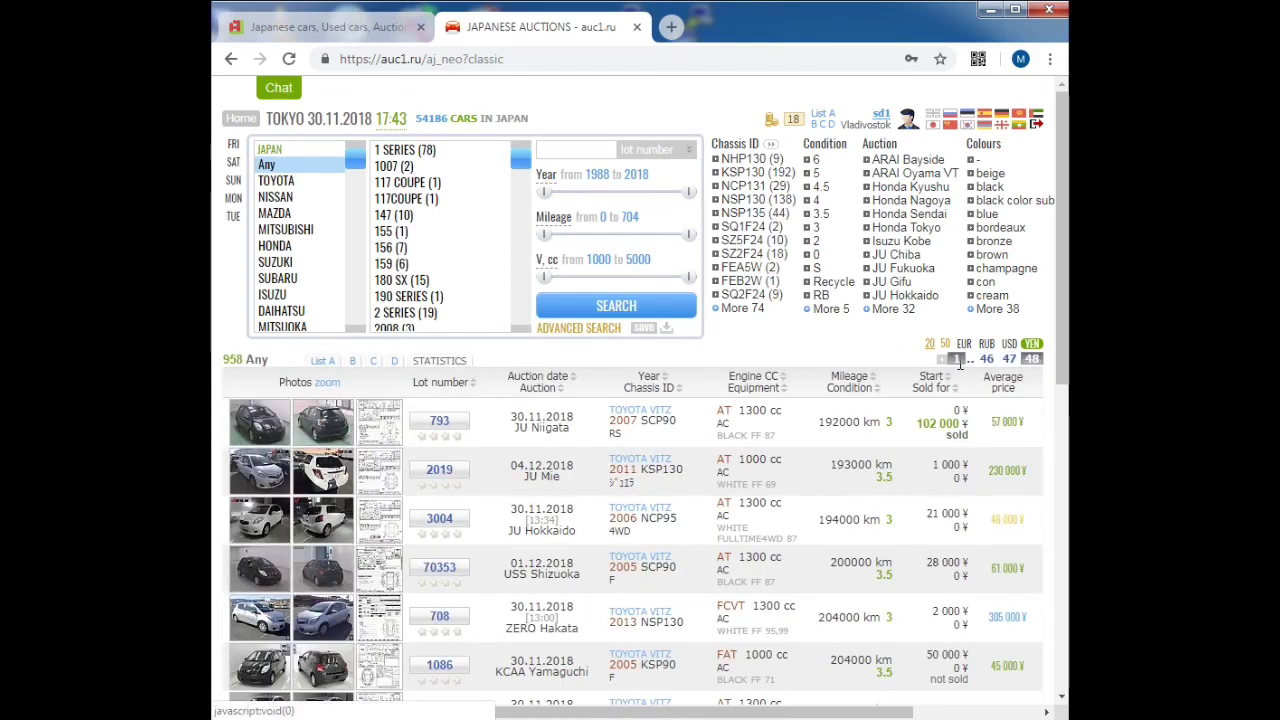
Step: Limit mileage to a maximum of 50000 km and rerun the search
{"action": "left_click", "coordinate": [568, 196]}
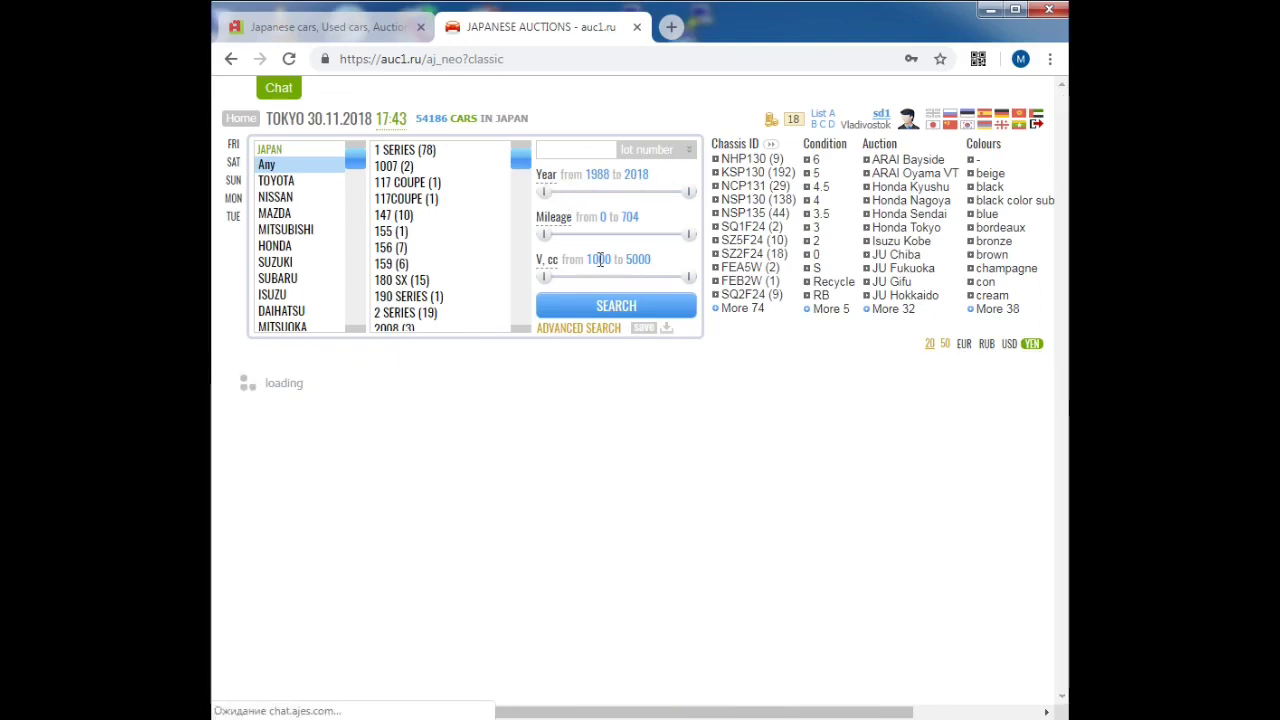
{"action": "left_click", "coordinate": [550, 178]}
{"action": "left_click", "coordinate": [556, 180]}
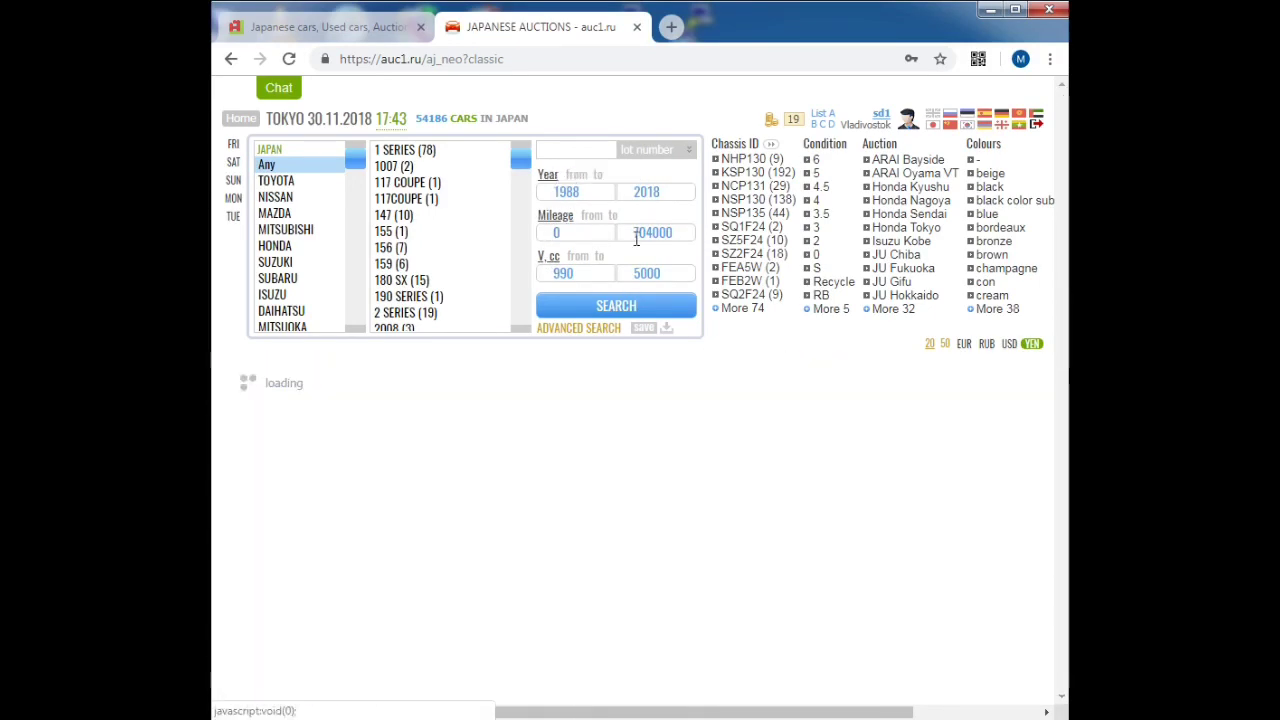
{"action": "left_click", "coordinate": [549, 220]}
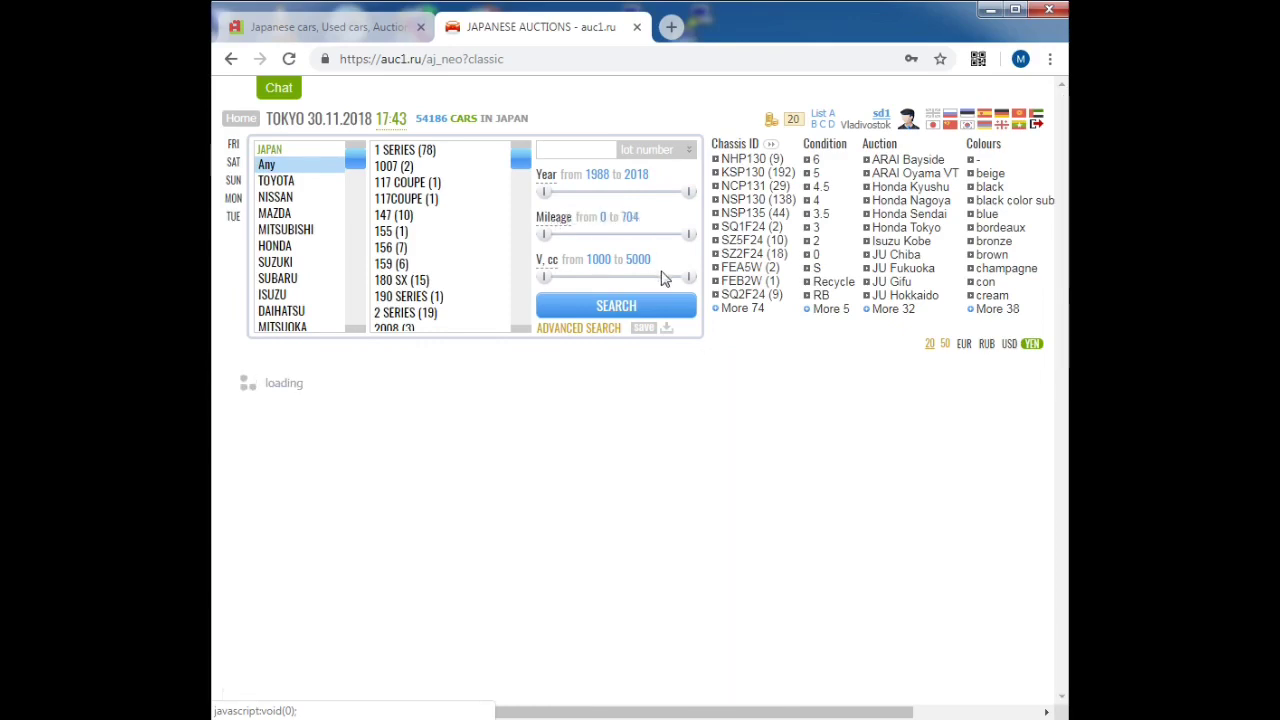
{"action": "double_click", "coordinate": [679, 231]}
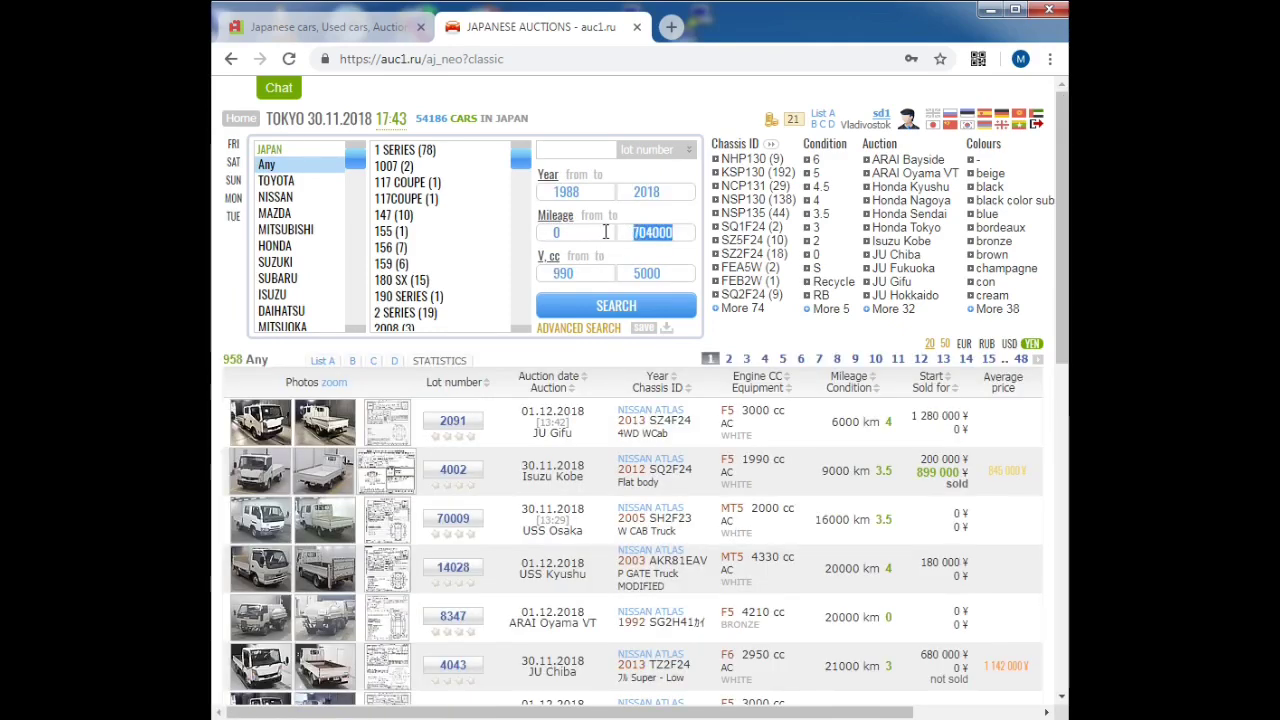
{"action": "type", "text": "50"}
{"action": "left_click", "coordinate": [680, 305]}
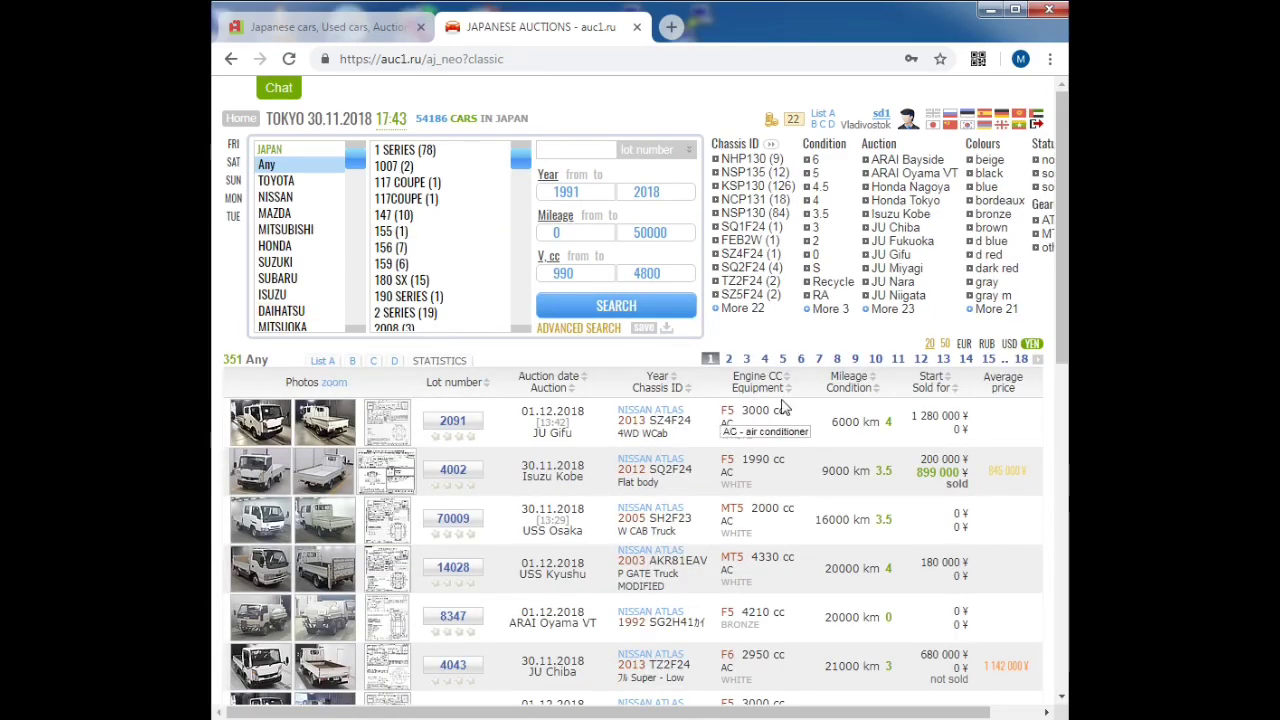
Step: Compare prices in USD, RUB and EUR, then enlarge lot 2091's photo
{"action": "left_click", "coordinate": [1009, 344]}
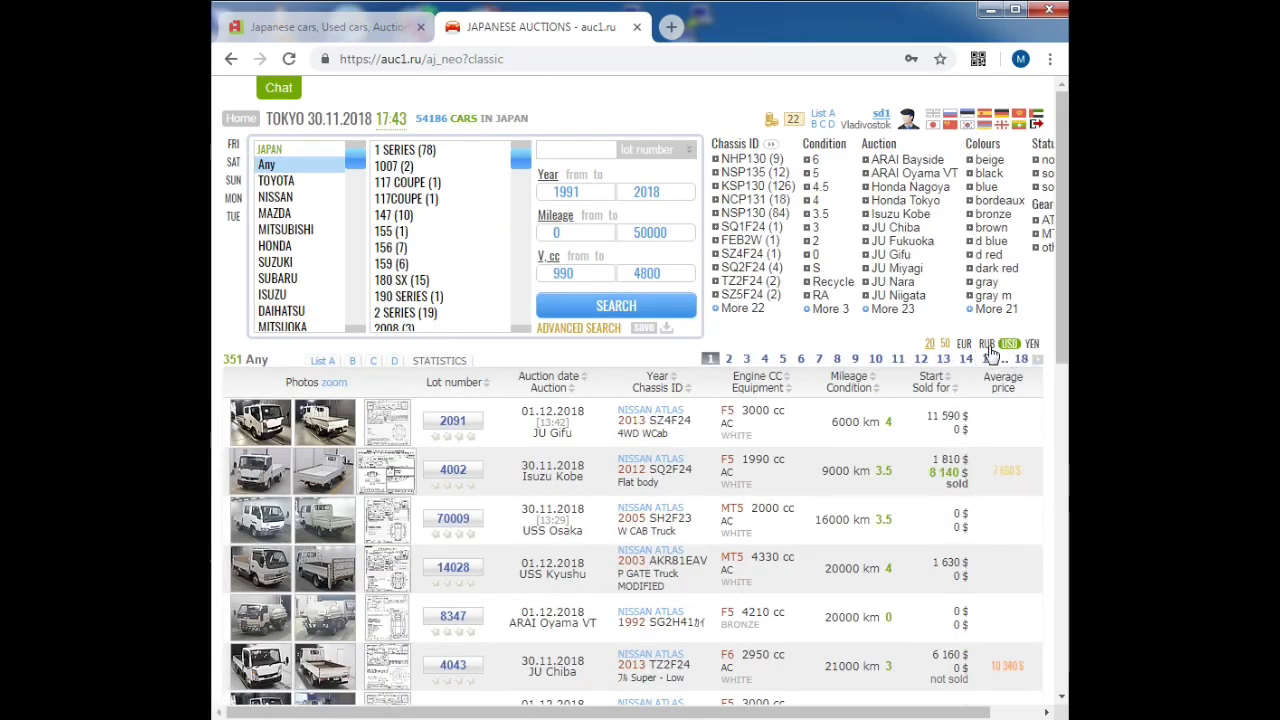
{"action": "left_click", "coordinate": [987, 344]}
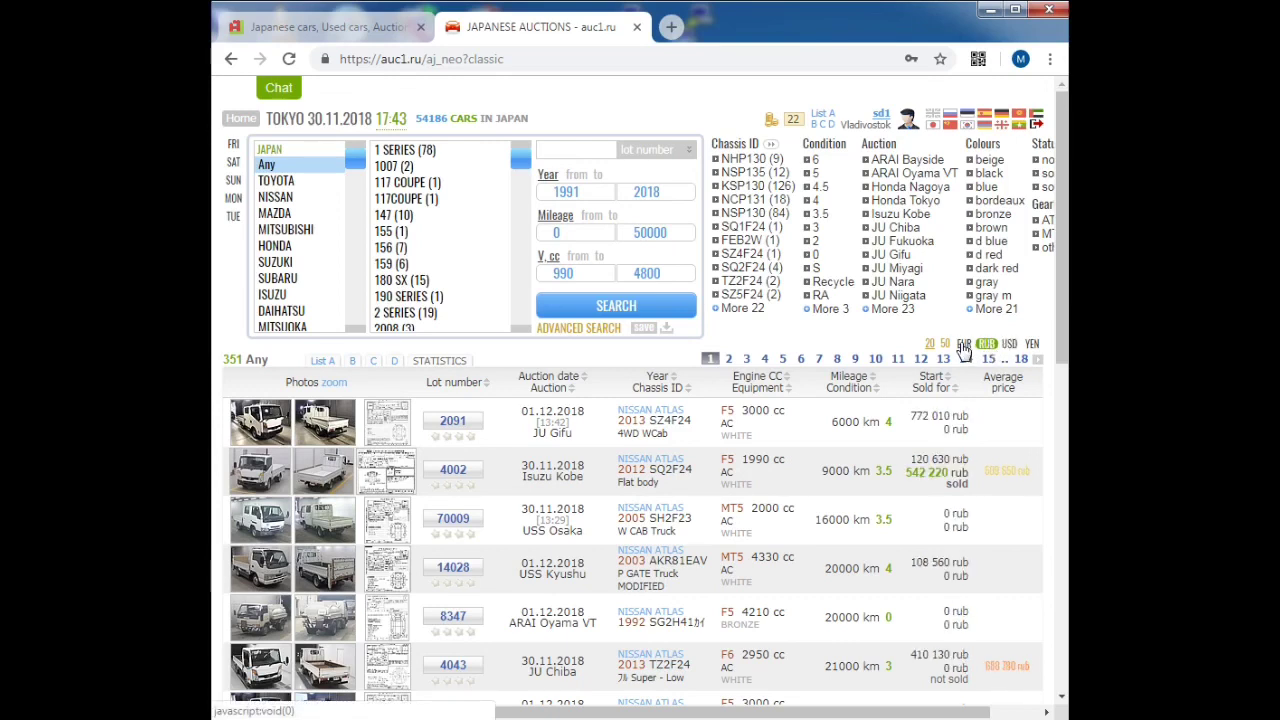
{"action": "left_click", "coordinate": [963, 344]}
{"action": "left_click", "coordinate": [987, 345]}
{"action": "left_click", "coordinate": [1009, 345]}
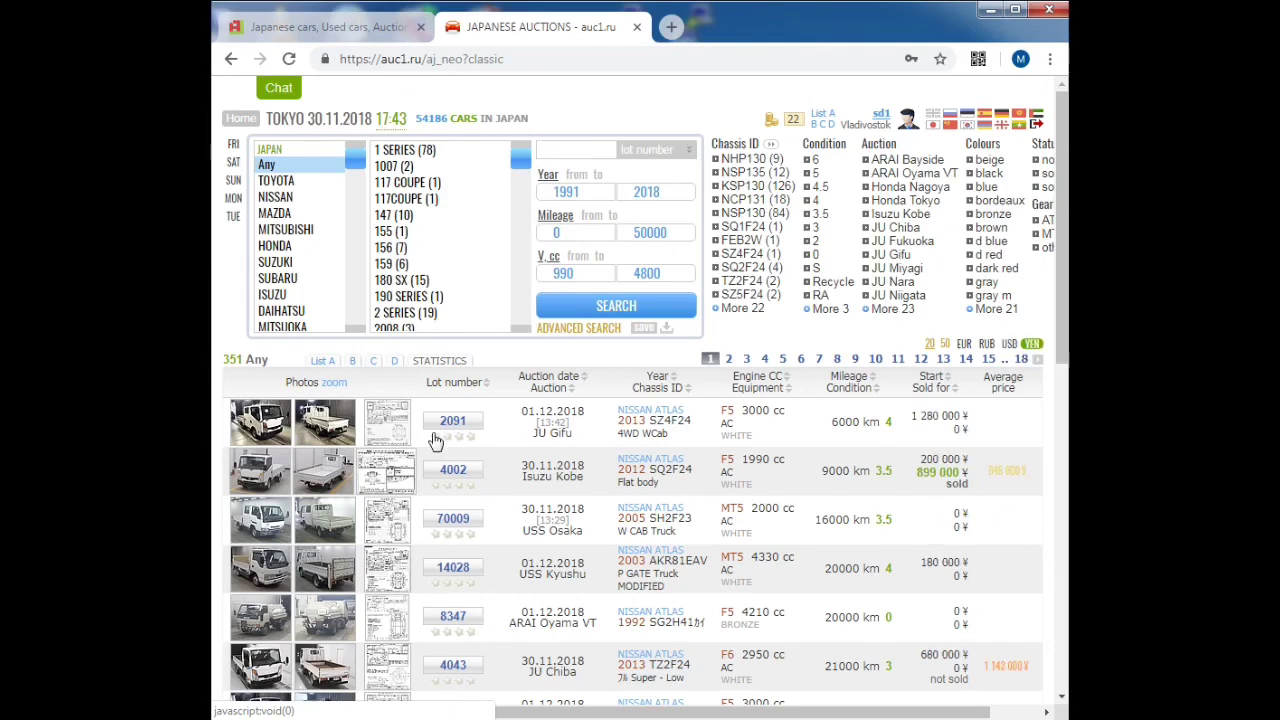
{"action": "left_click", "coordinate": [268, 426]}
{"action": "left_click", "coordinate": [757, 478]}
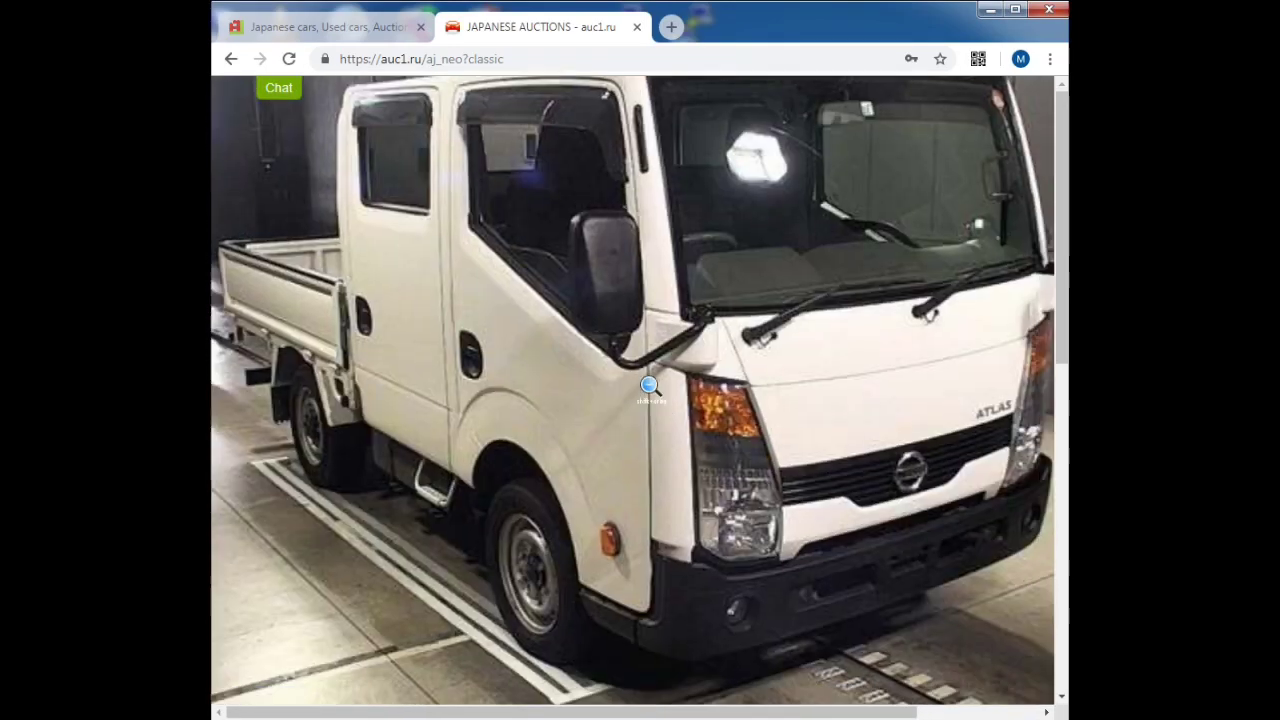
{"action": "left_click", "coordinate": [563, 333]}
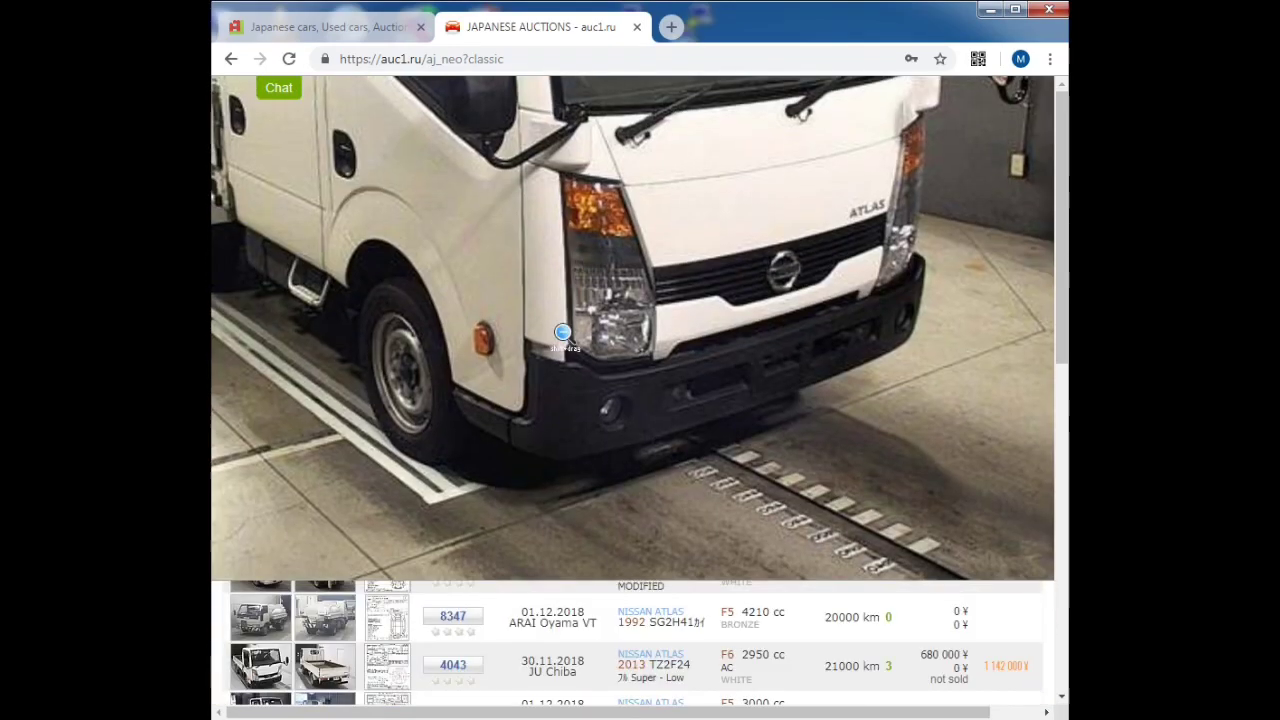
{"action": "scroll", "coordinate": [563, 333], "scroll_direction": "up", "scroll_amount": 2}
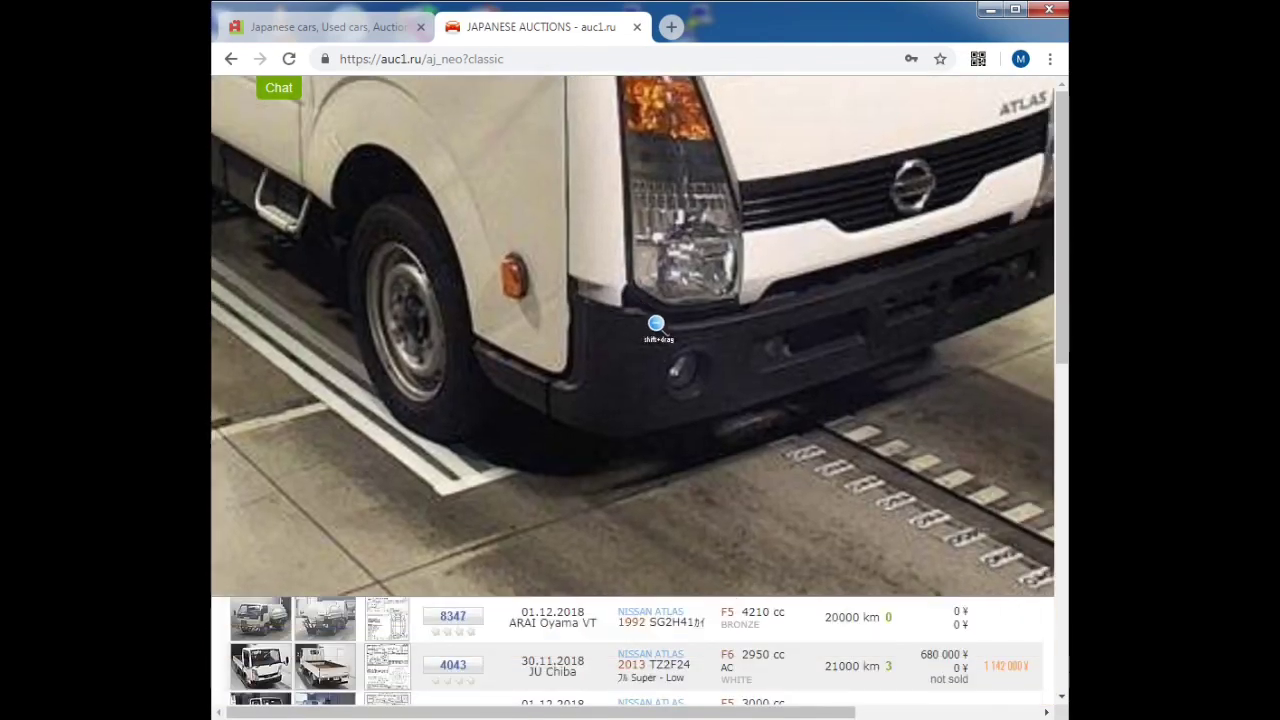
{"action": "scroll", "coordinate": [656, 324], "scroll_direction": "up", "scroll_amount": 3}
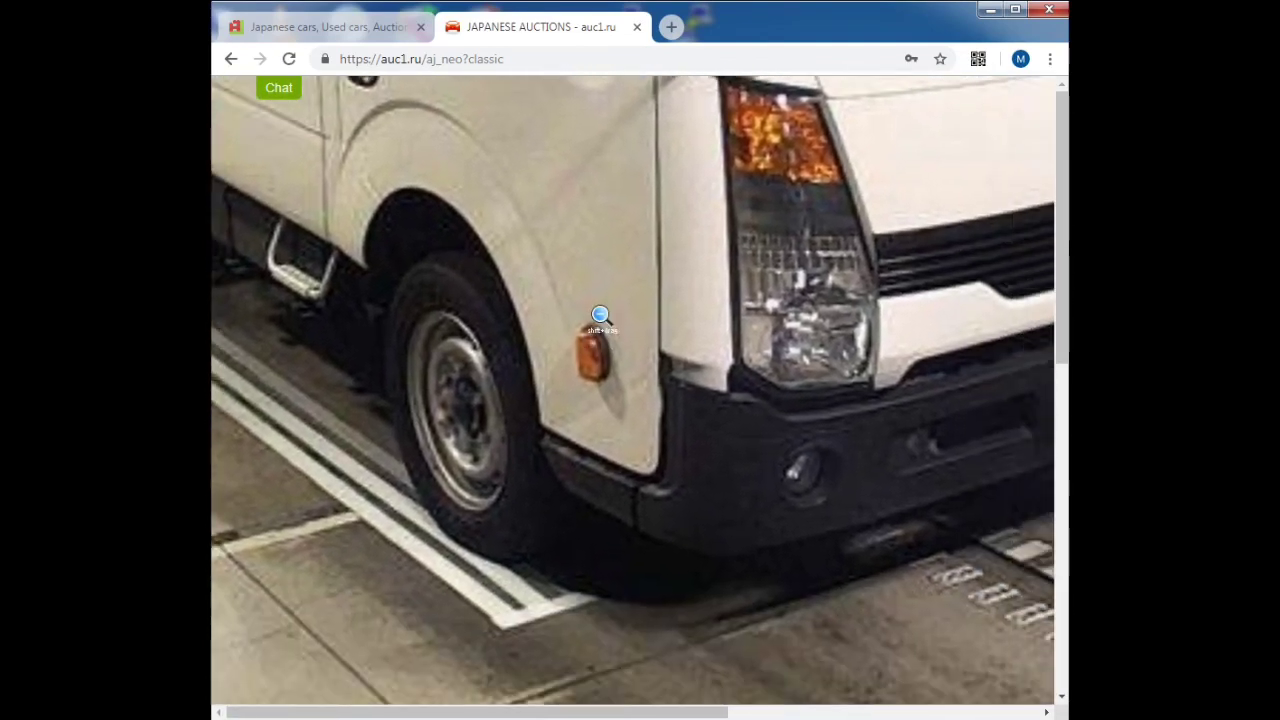
{"action": "scroll", "coordinate": [630, 360], "scroll_direction": "down", "scroll_amount": 2}
{"action": "scroll", "coordinate": [666, 400], "scroll_direction": "up", "scroll_amount": 4}
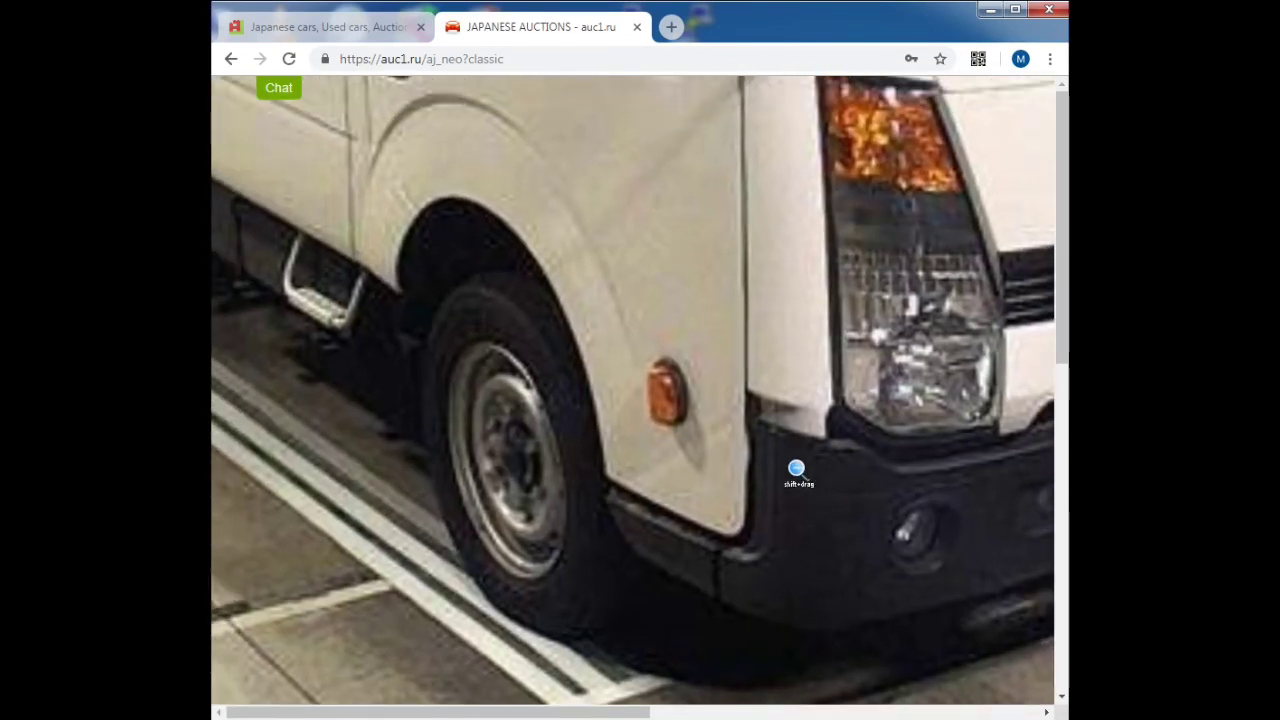
{"action": "scroll", "coordinate": [796, 468], "scroll_direction": "down", "scroll_amount": 3}
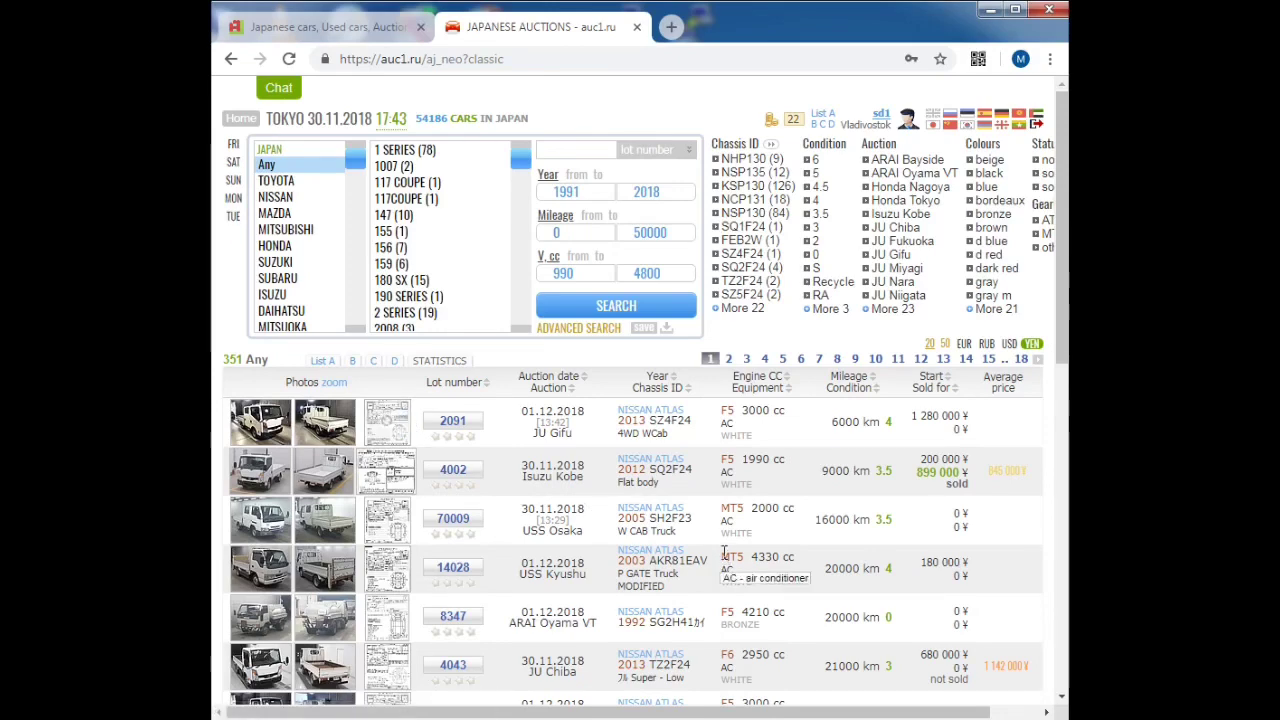
{"action": "scroll", "coordinate": [720, 520], "scroll_direction": "up", "scroll_amount": 2}
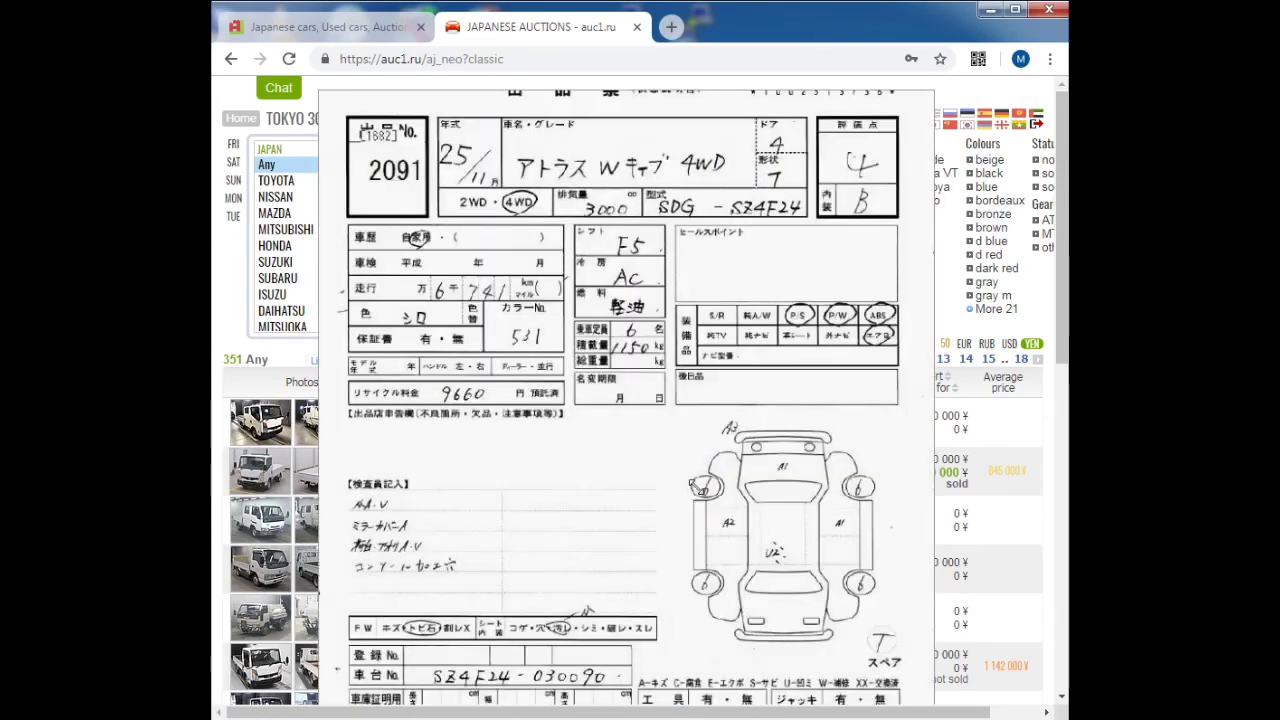
{"action": "scroll", "coordinate": [975, 665], "scroll_direction": "up", "scroll_amount": 3}
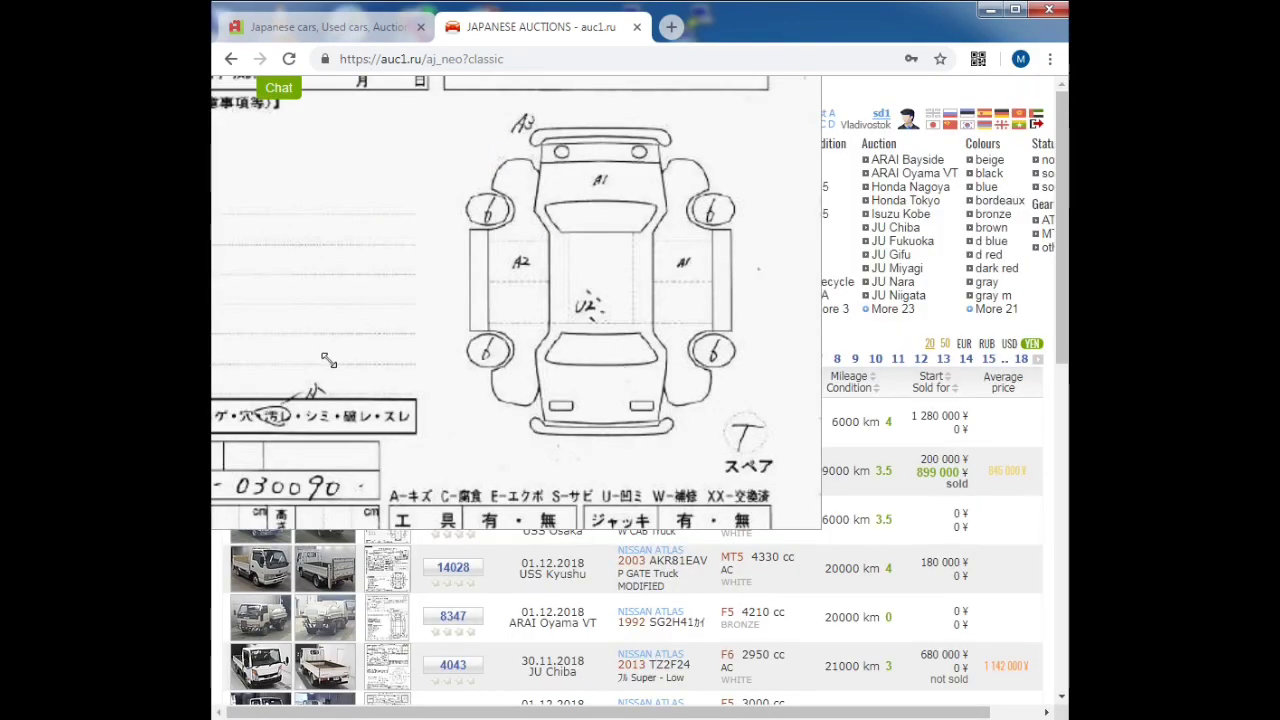
{"action": "scroll", "coordinate": [328, 361], "scroll_direction": "up", "scroll_amount": 2}
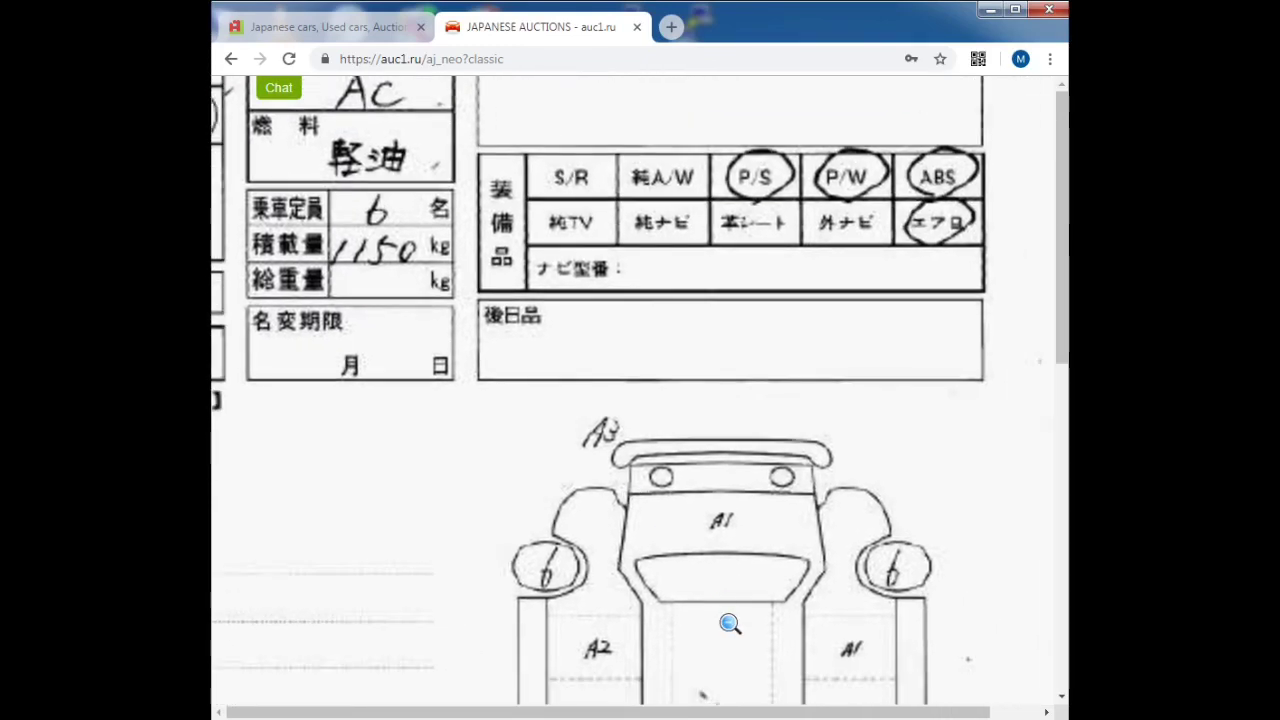
{"action": "scroll", "coordinate": [729, 623], "scroll_direction": "down", "scroll_amount": 2}
{"action": "scroll", "coordinate": [900, 592], "scroll_direction": "up", "scroll_amount": 3}
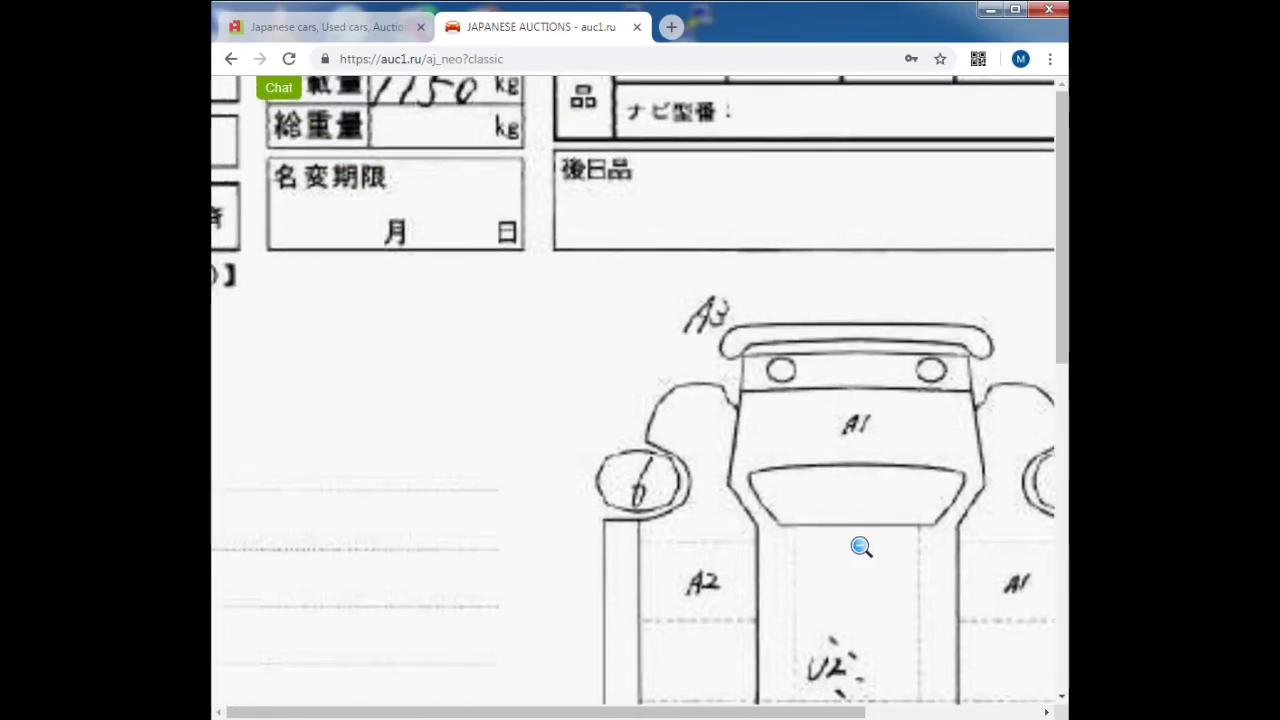
{"action": "scroll", "coordinate": [780, 494], "scroll_direction": "up", "scroll_amount": 1}
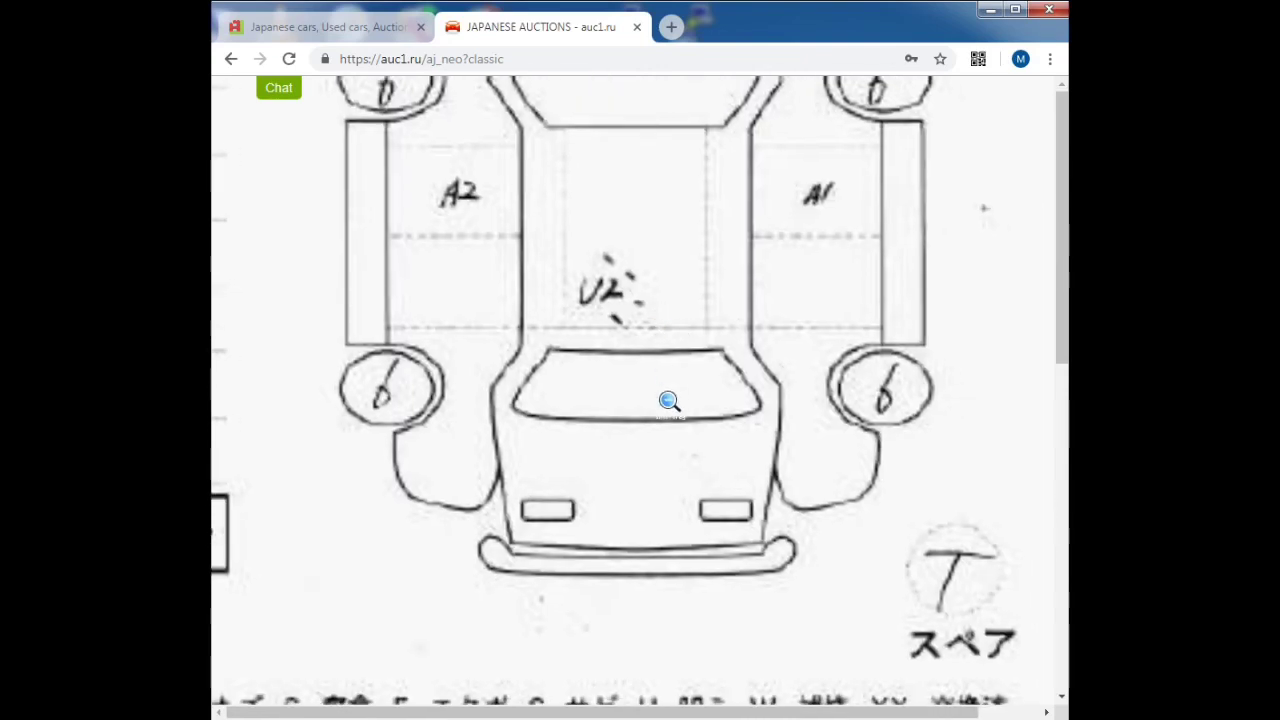
{"action": "scroll", "coordinate": [645, 360], "scroll_direction": "down", "scroll_amount": 2}
{"action": "left_click", "coordinate": [645, 362]}
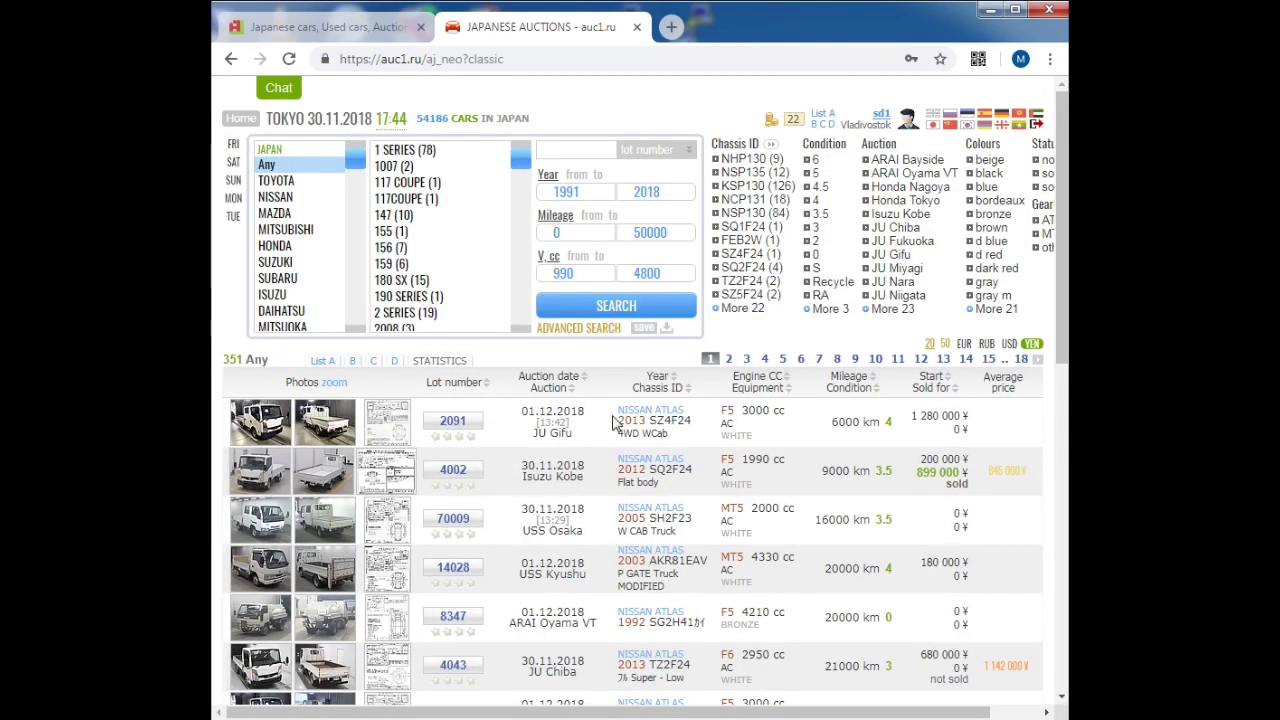
Step: Filter to TOYOTA ALLION and view the first lots' MAX/MIN average prices
{"action": "left_click", "coordinate": [276, 181]}
{"action": "left_click", "coordinate": [432, 199]}
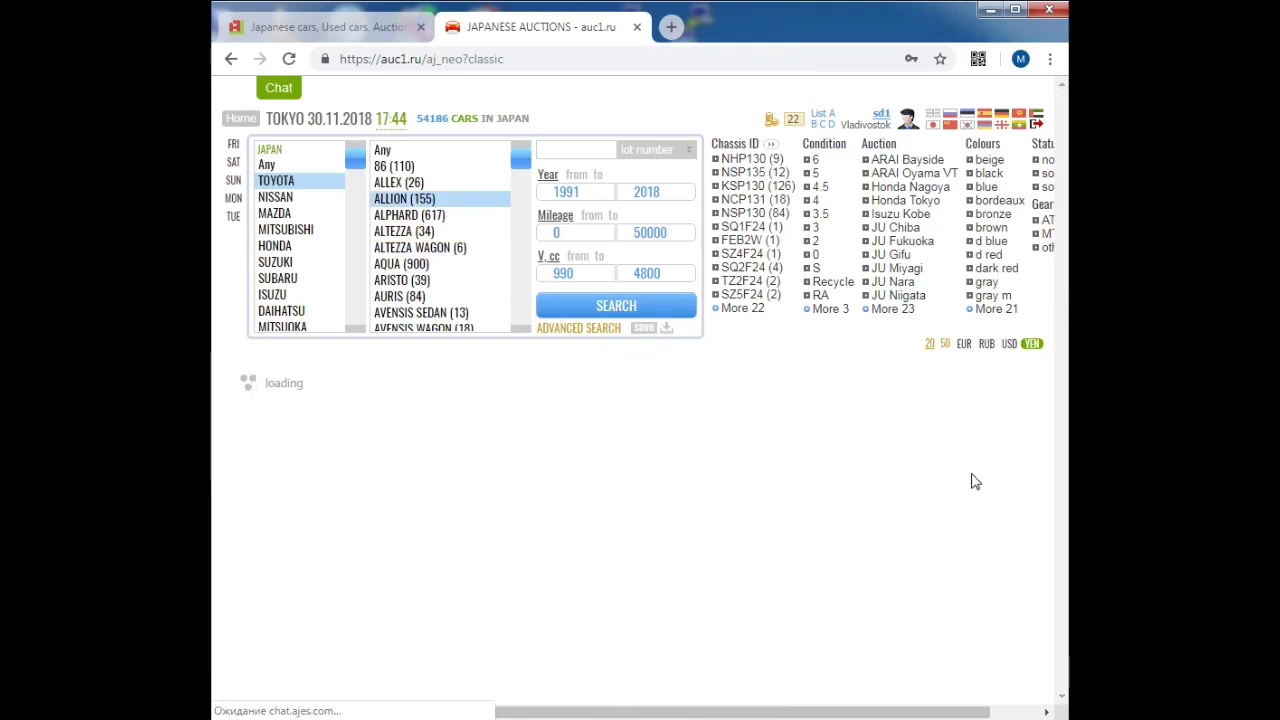
{"action": "mouse_move", "coordinate": [1015, 425]}
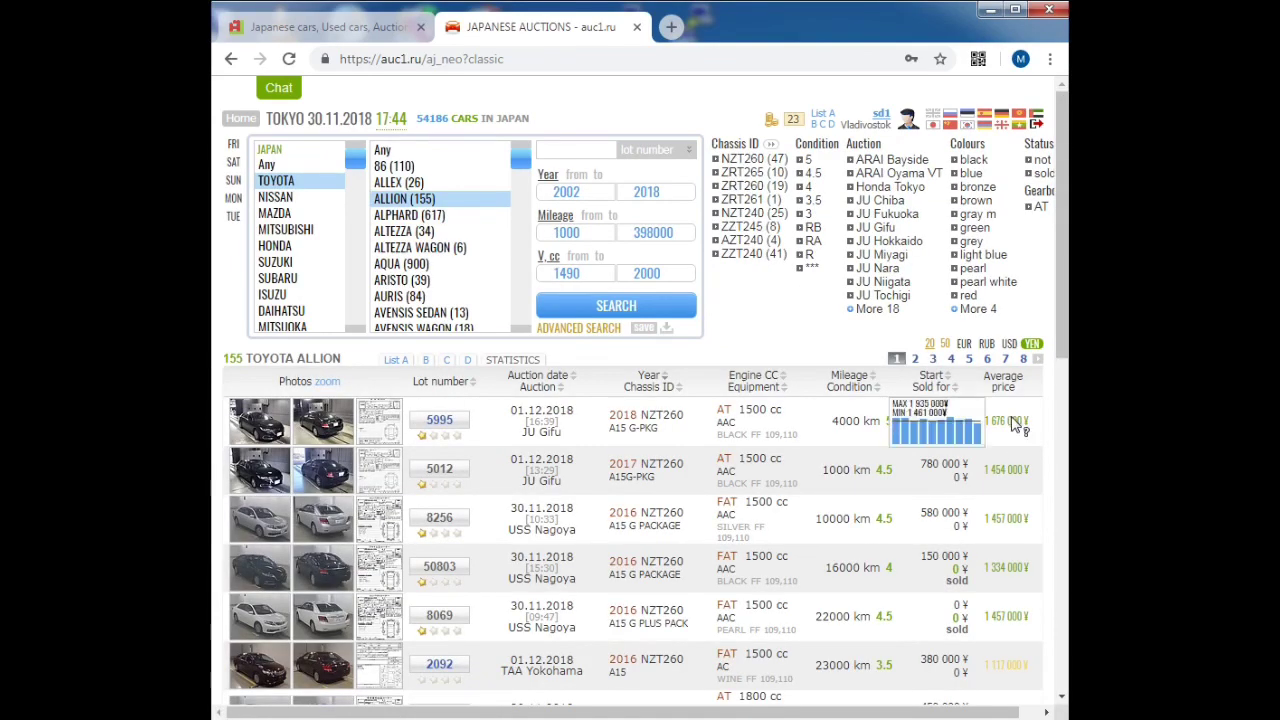
{"action": "mouse_move", "coordinate": [1015, 475]}
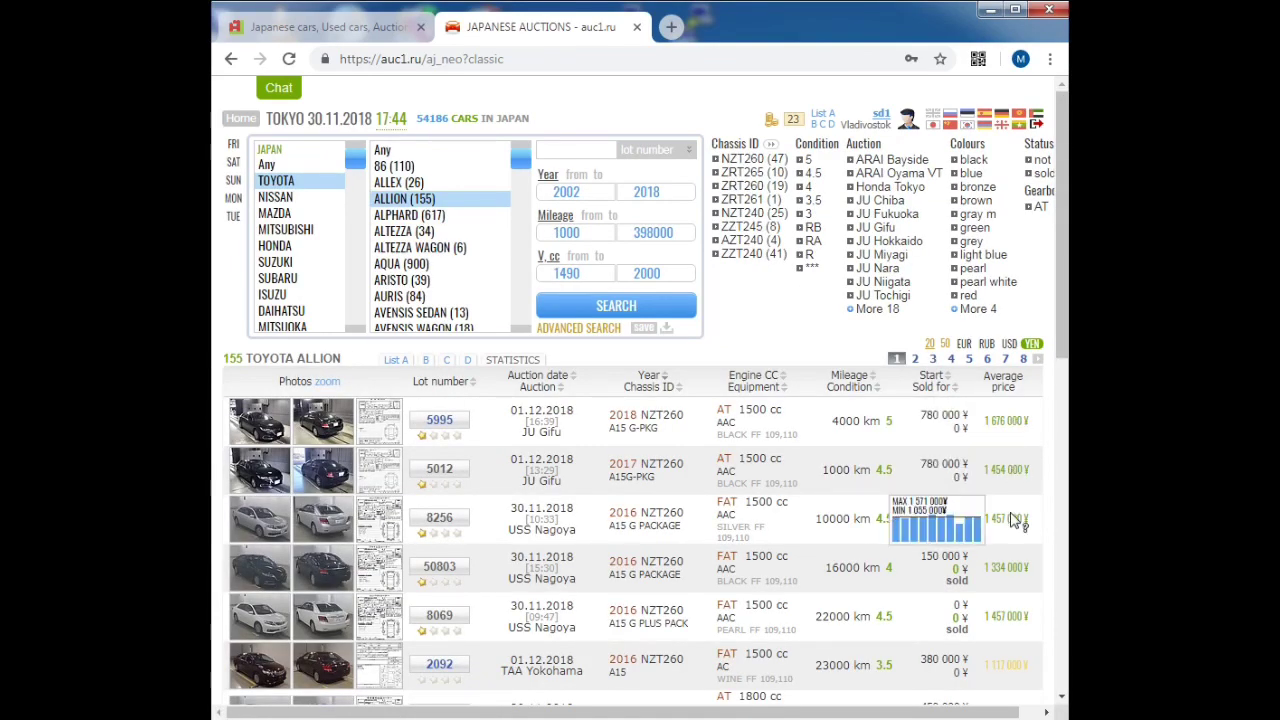
Step: Scroll through the 155 Allion lots reviewing their MAX/MIN average-price popups
{"action": "scroll", "coordinate": [1046, 494], "scroll_direction": "down", "scroll_amount": 3}
{"action": "scroll", "coordinate": [1050, 500], "scroll_direction": "down", "scroll_amount": 2}
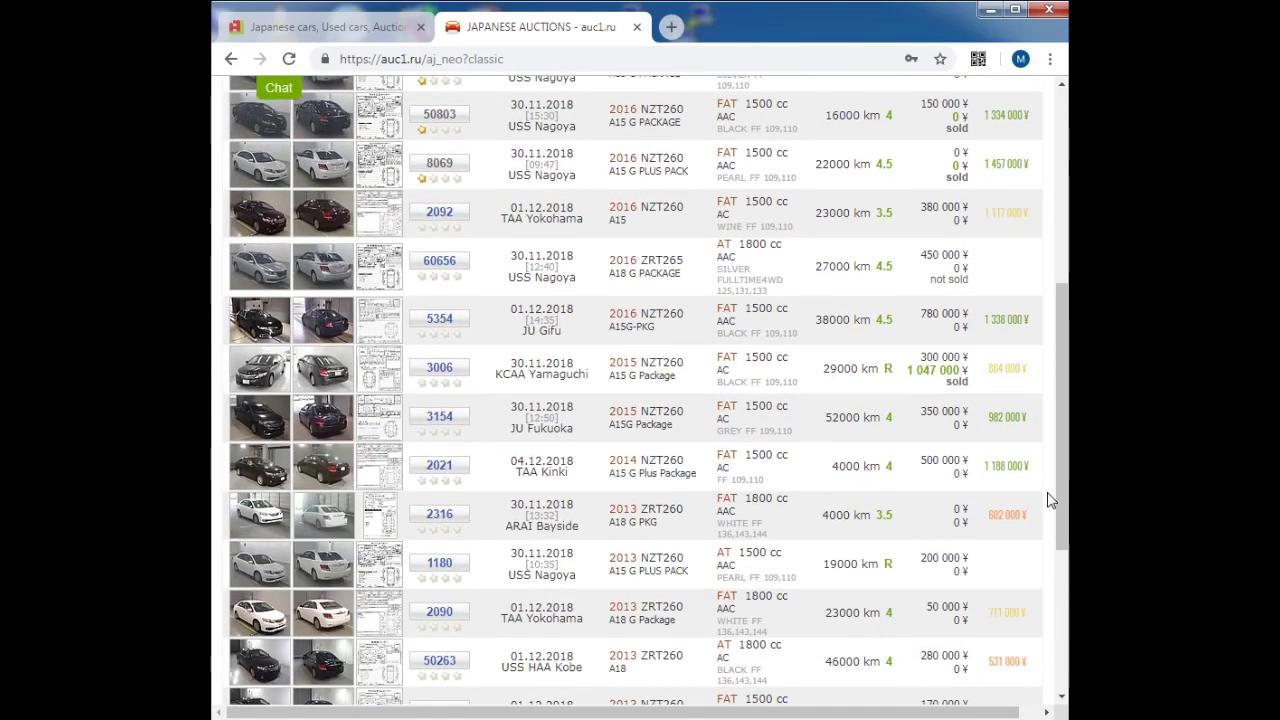
{"action": "mouse_move", "coordinate": [1020, 514]}
{"action": "mouse_move", "coordinate": [1015, 372]}
{"action": "scroll", "coordinate": [1048, 451], "scroll_direction": "down", "scroll_amount": 3}
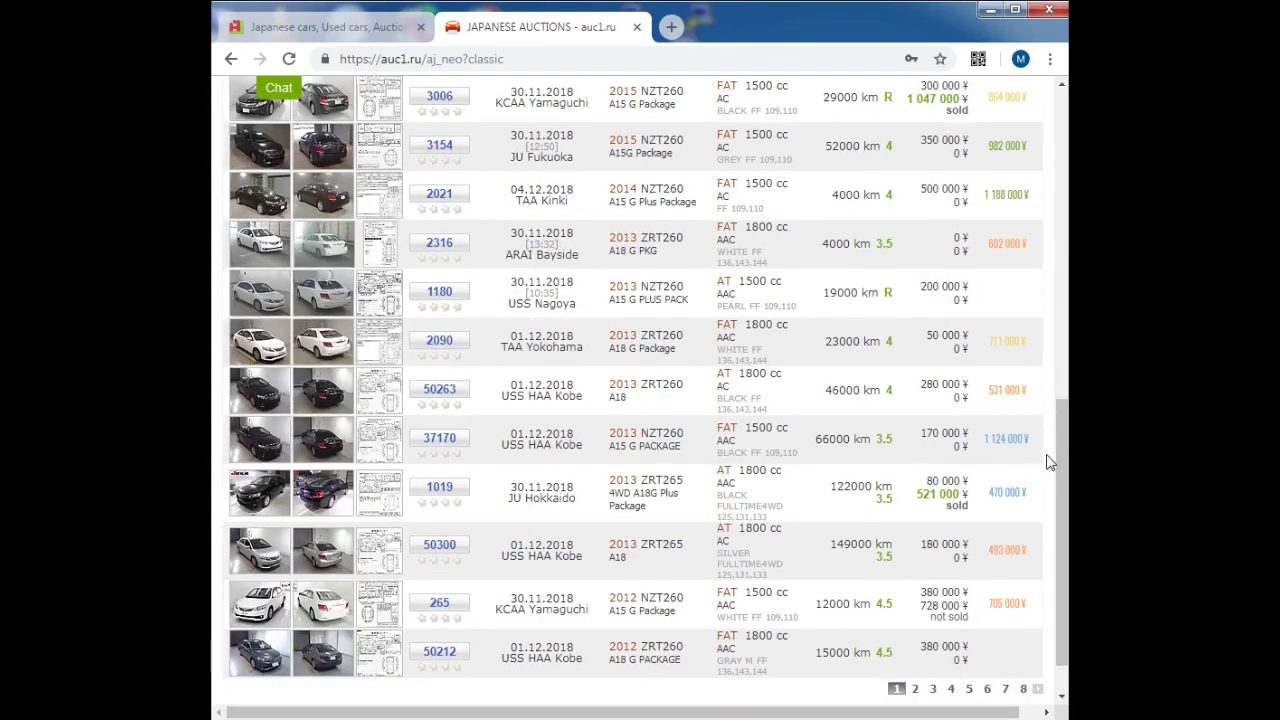
{"action": "mouse_move", "coordinate": [1030, 450]}
{"action": "scroll", "coordinate": [1040, 501], "scroll_direction": "up", "scroll_amount": 10}
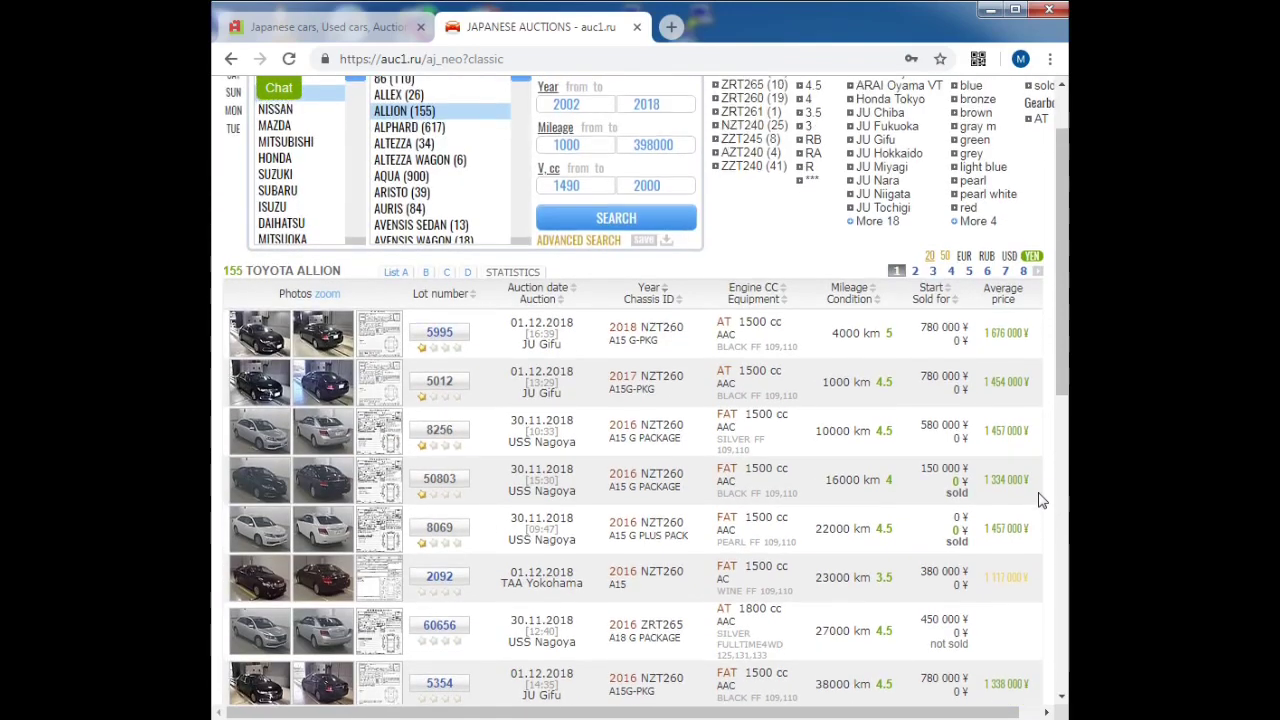
{"action": "scroll", "coordinate": [1040, 501], "scroll_direction": "up", "scroll_amount": 1}
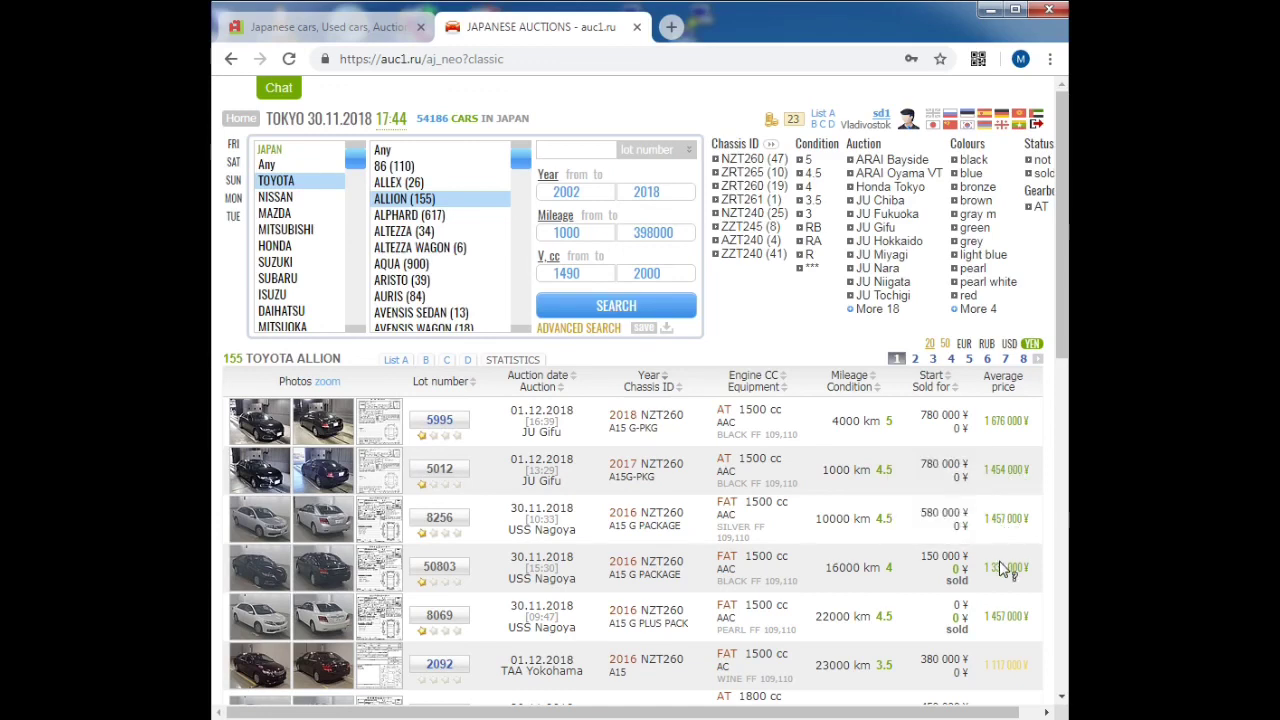
{"action": "mouse_move", "coordinate": [1003, 570]}
{"action": "mouse_move", "coordinate": [1003, 618]}
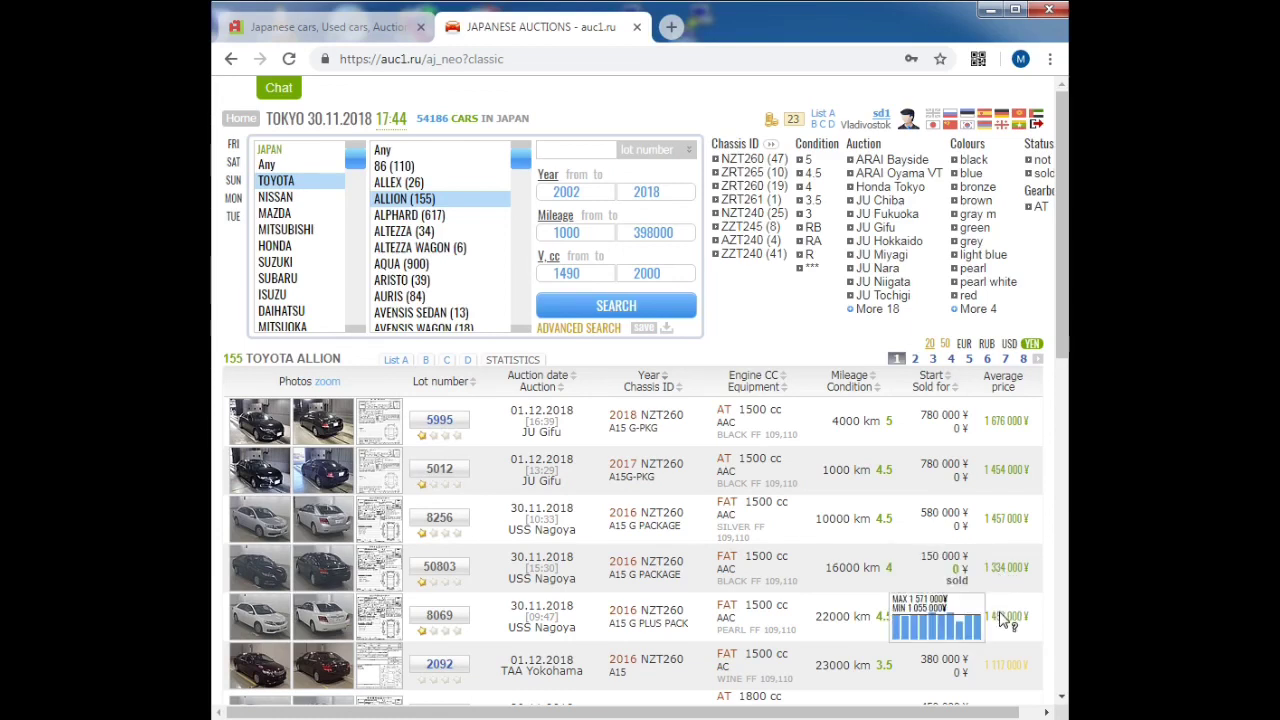
{"action": "mouse_move", "coordinate": [1005, 668]}
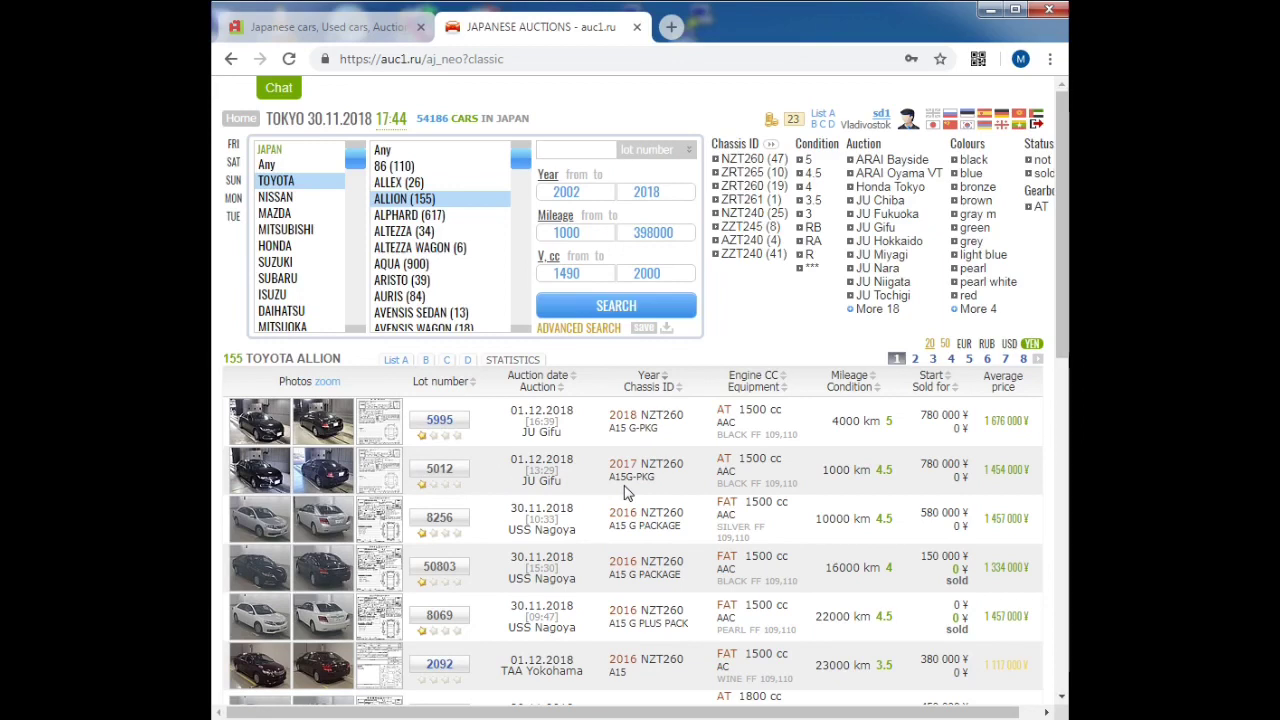
Step: Open the lot detail page and step through to lot 8256, the silver 2016 Allion
{"action": "left_click", "coordinate": [467, 521]}
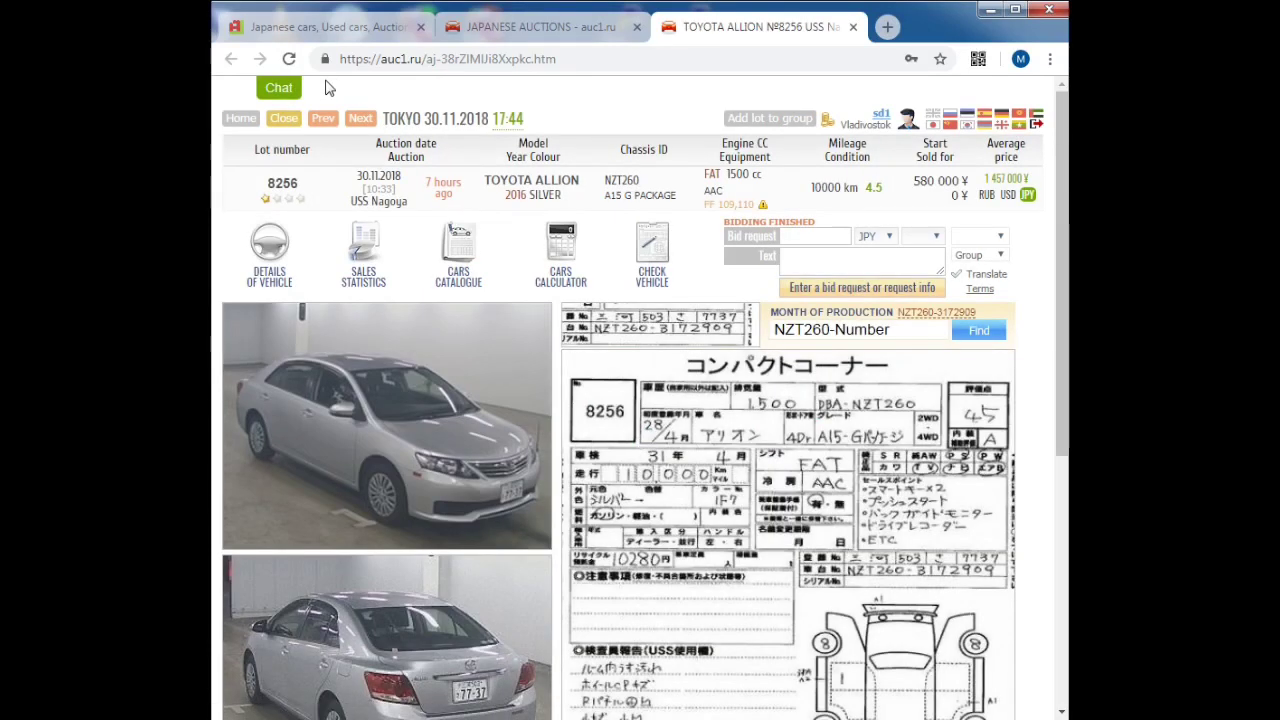
{"action": "left_click", "coordinate": [361, 120]}
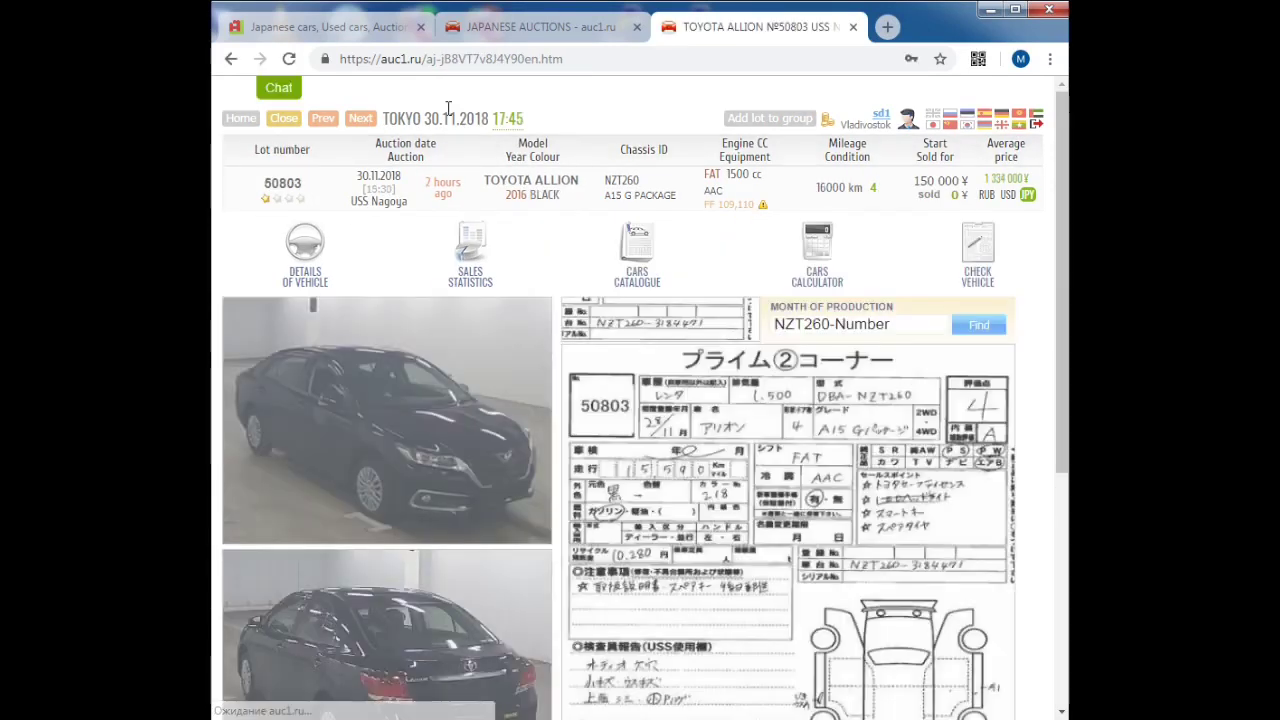
{"action": "left_click", "coordinate": [324, 120]}
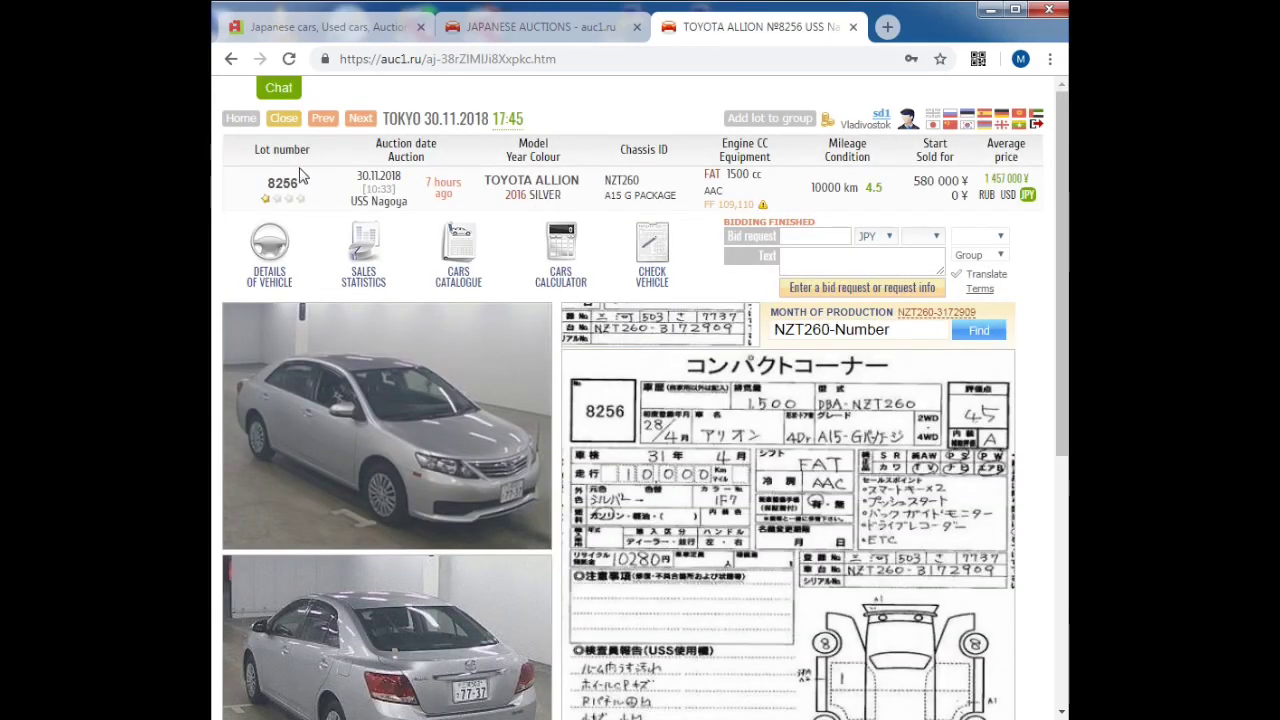
{"action": "double_click", "coordinate": [282, 183]}
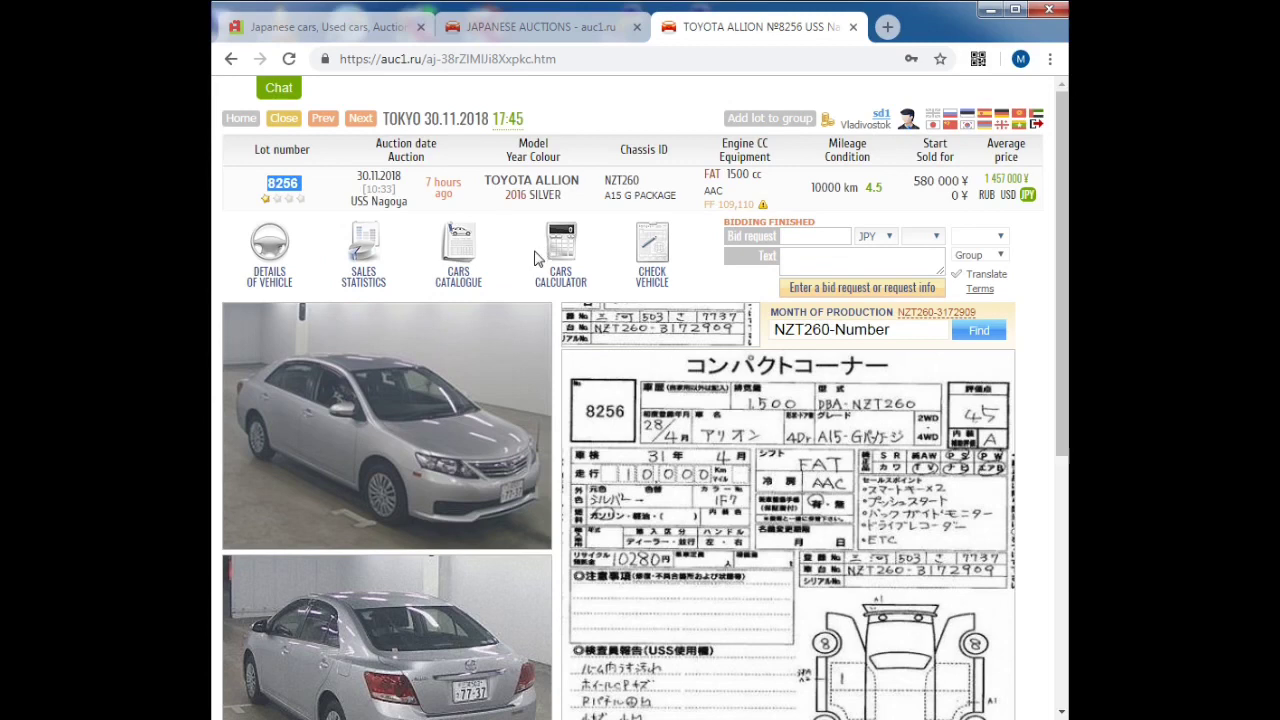
{"action": "left_click", "coordinate": [337, 177]}
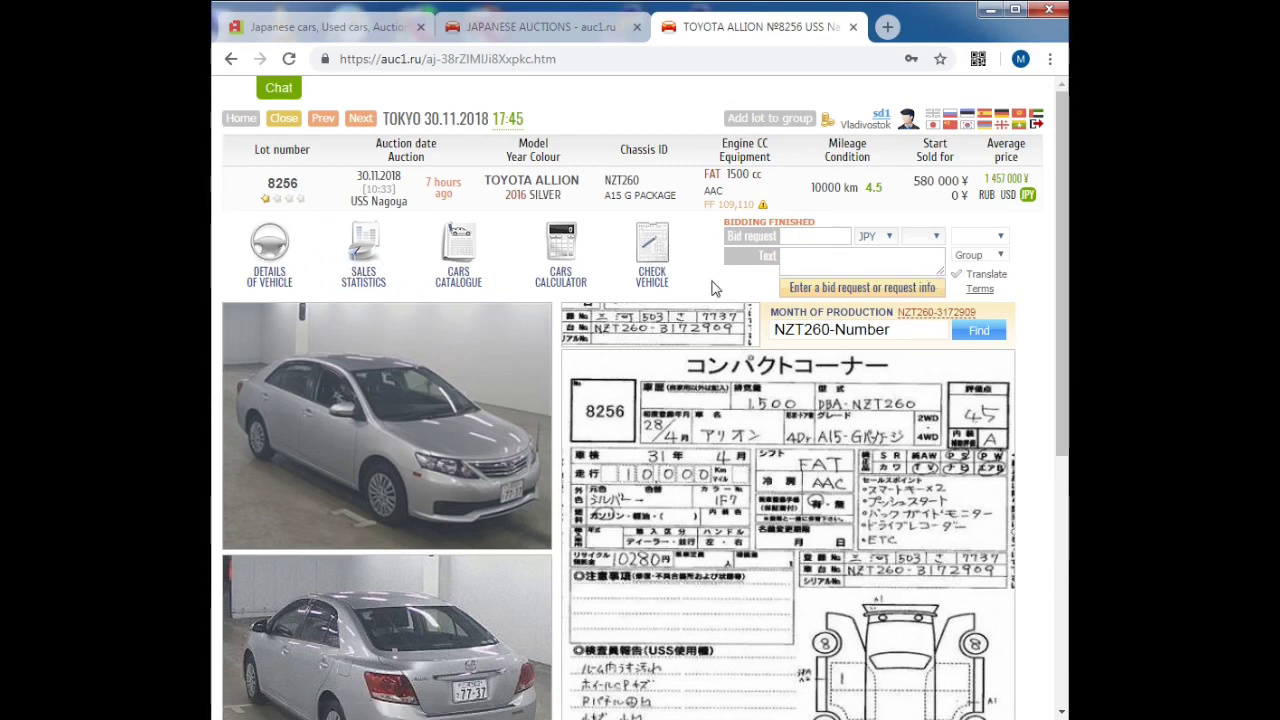
Step: Select lot 8256's FF 109,110 engine power value
{"action": "mouse_move", "coordinate": [757, 205]}
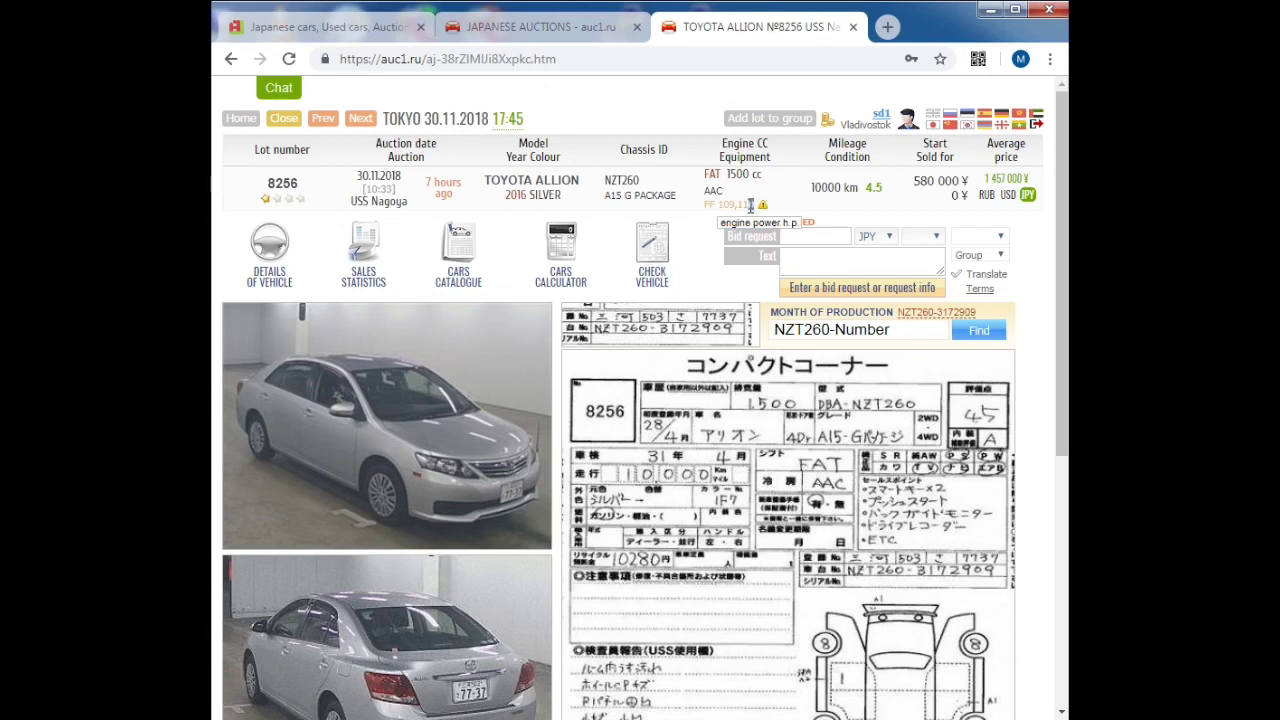
{"action": "left_click_drag", "start_coordinate": [727, 200], "coordinate": [690, 215]}
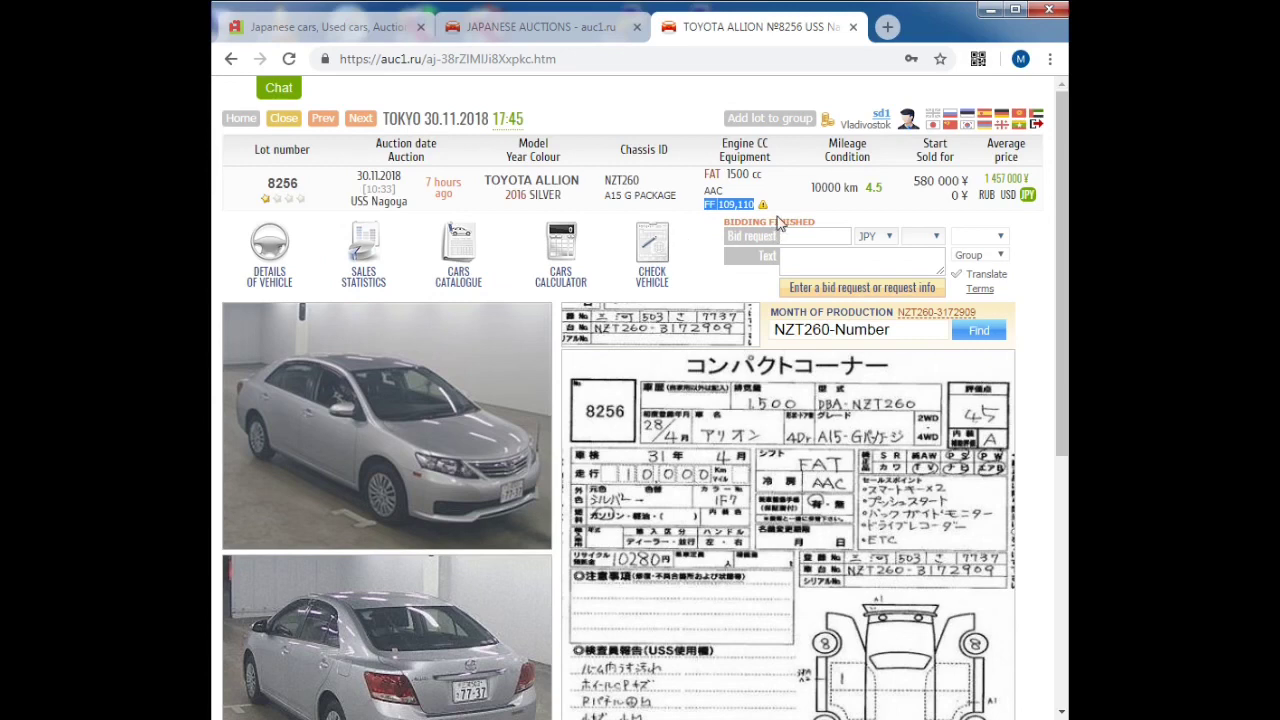
{"action": "mouse_move", "coordinate": [764, 208]}
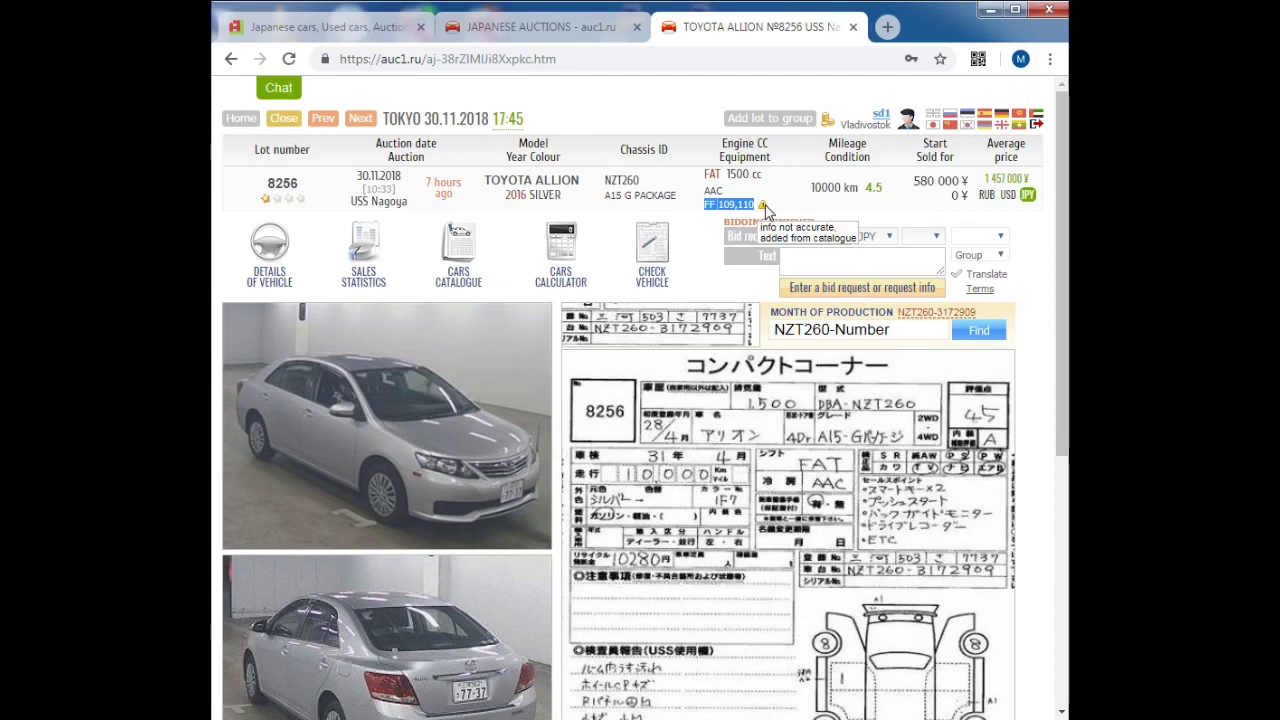
Step: View the enlarged auction sheet, then enter 3172909 in the NZT260-Number lookup
{"action": "left_click", "coordinate": [930, 515]}
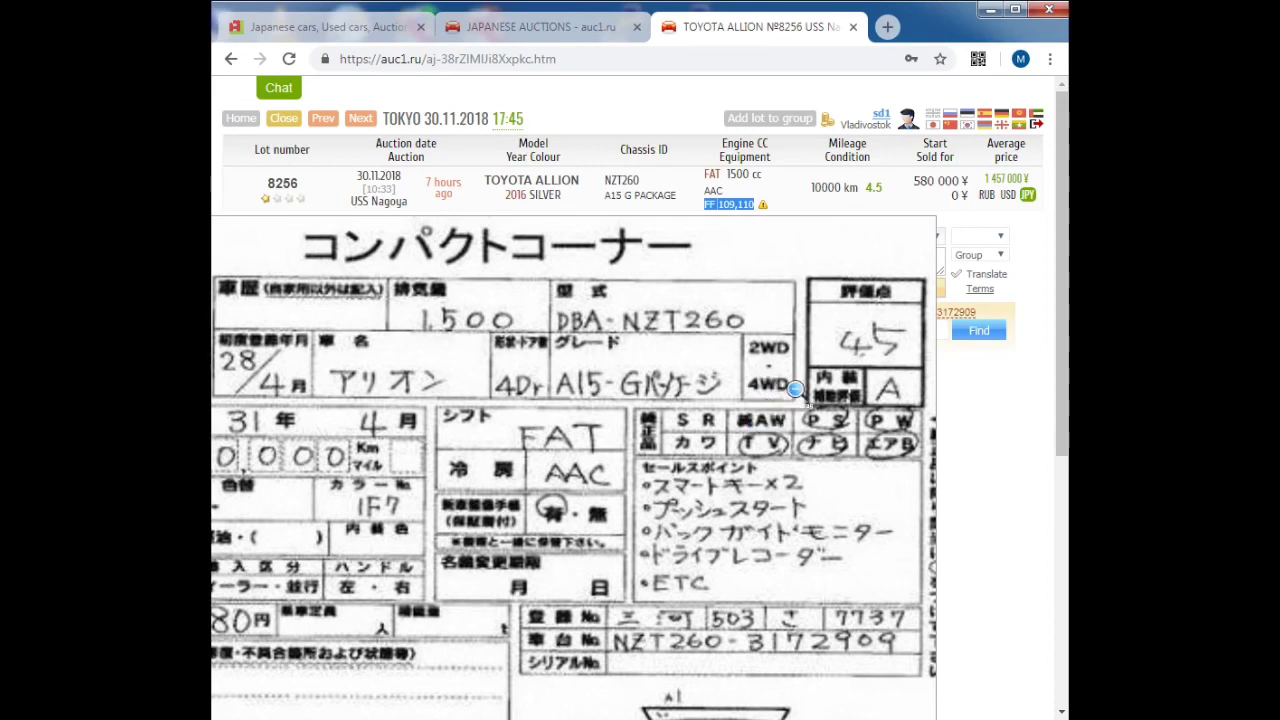
{"action": "left_click", "coordinate": [770, 342]}
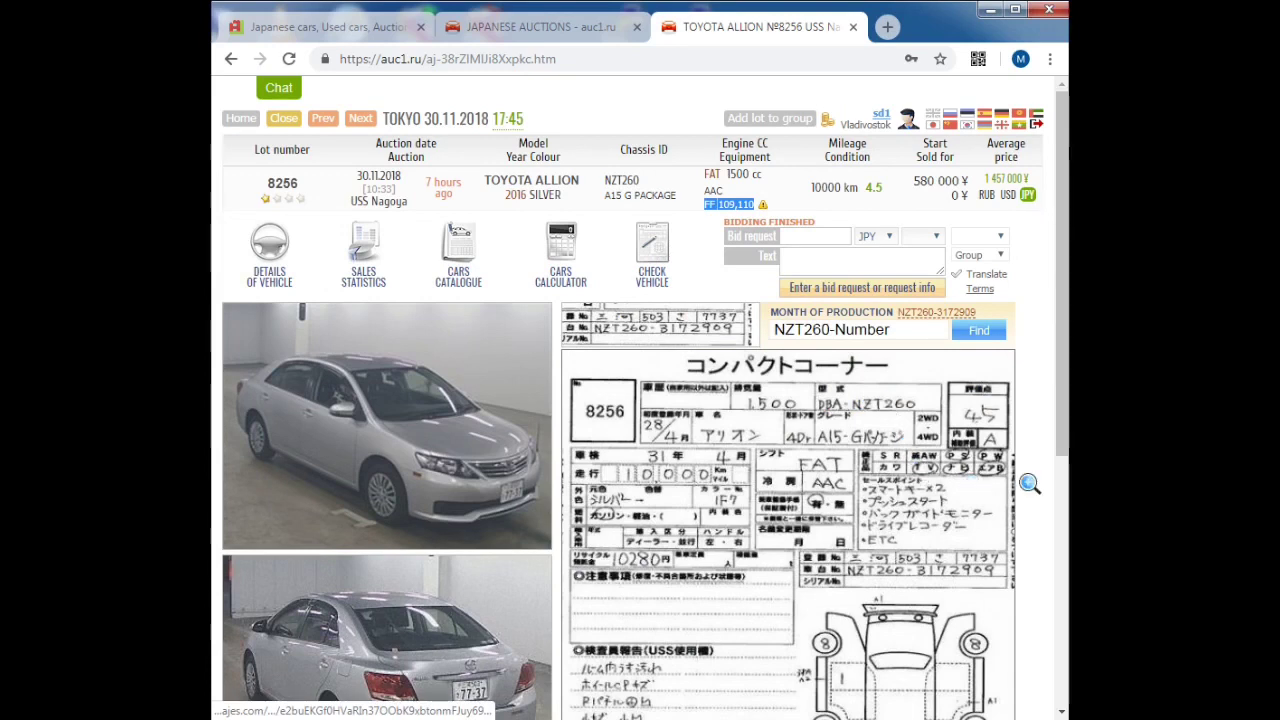
{"action": "left_click", "coordinate": [870, 330]}
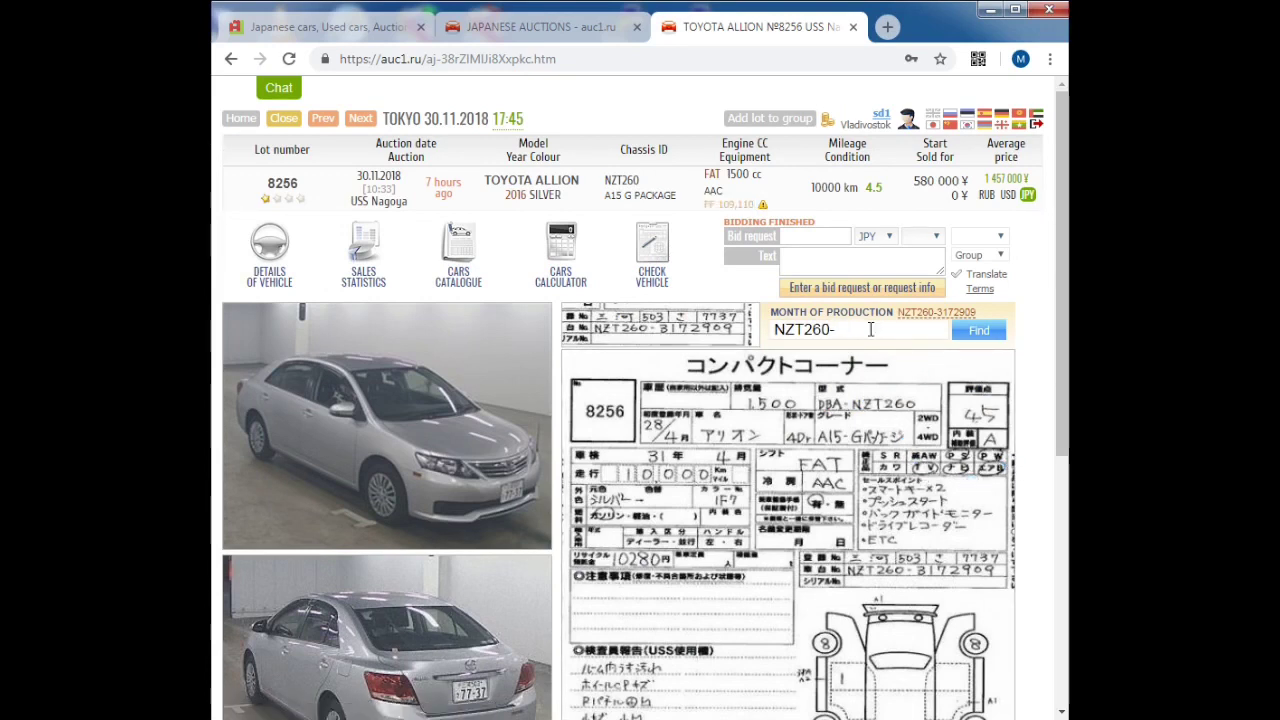
{"action": "type", "text": "31"}
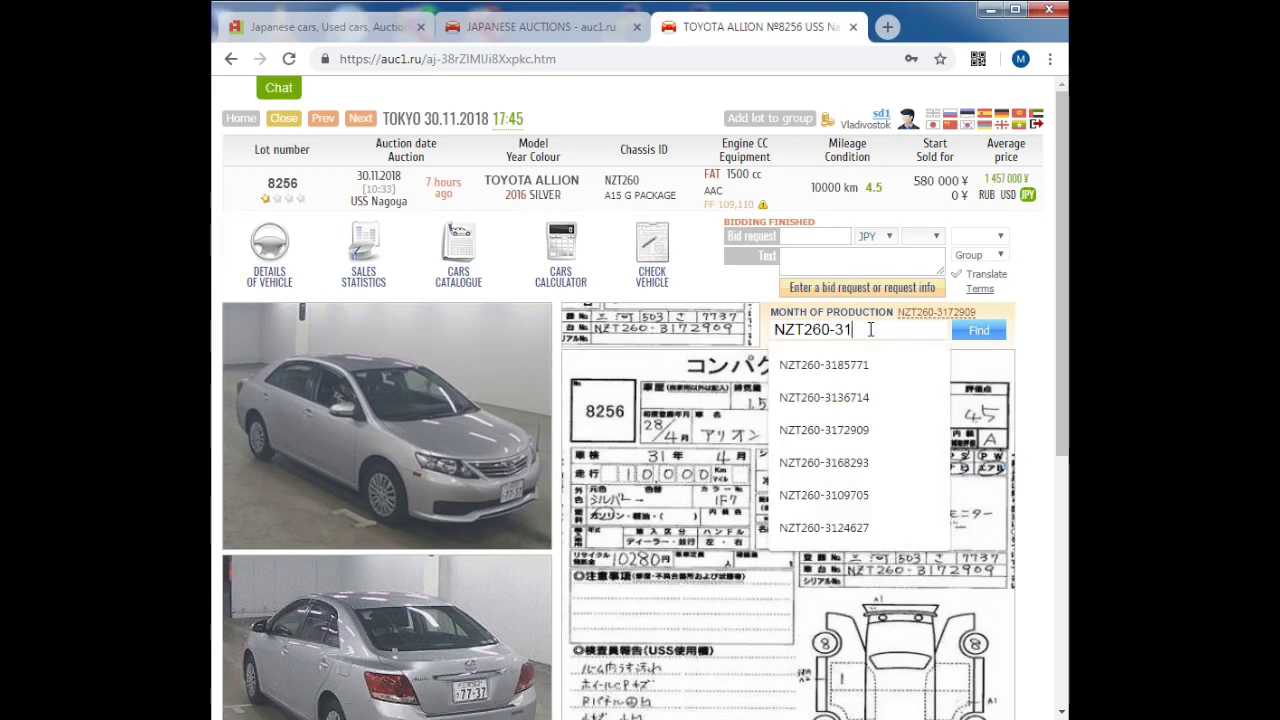
{"action": "type", "text": "72"}
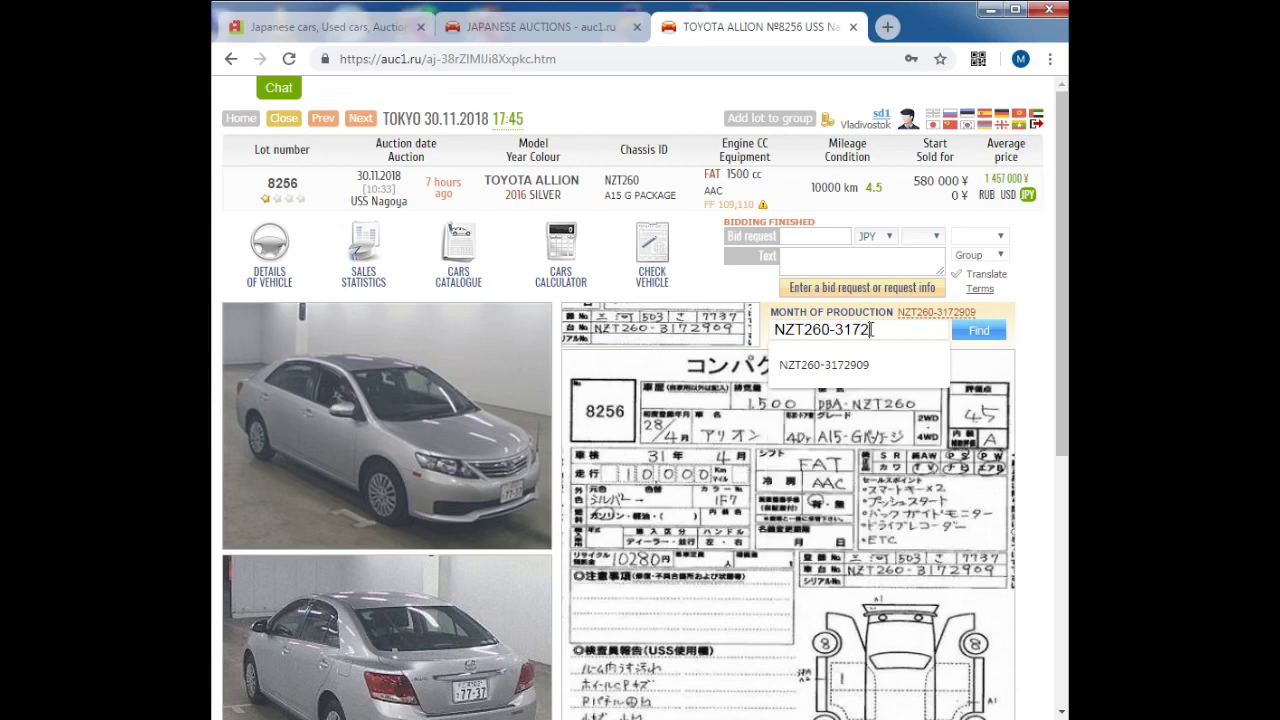
{"action": "type", "text": "909"}
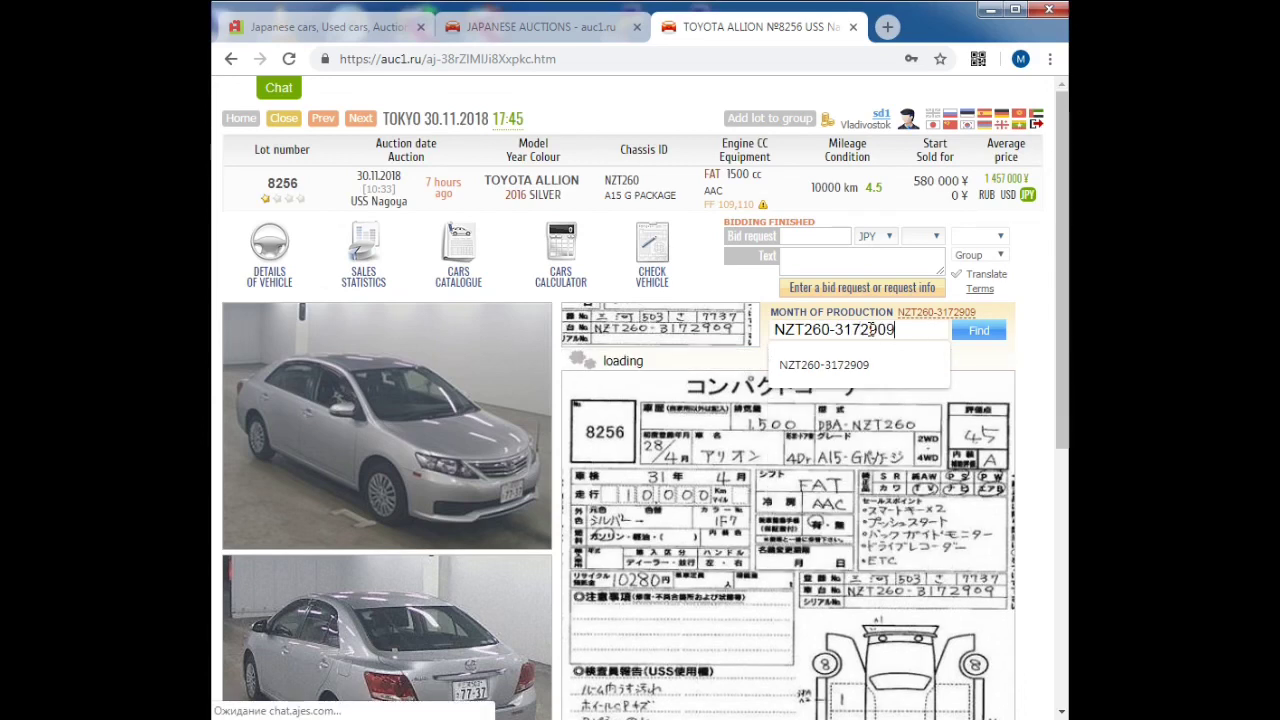
{"action": "left_click_drag", "start_coordinate": [638, 386], "coordinate": [567, 366]}
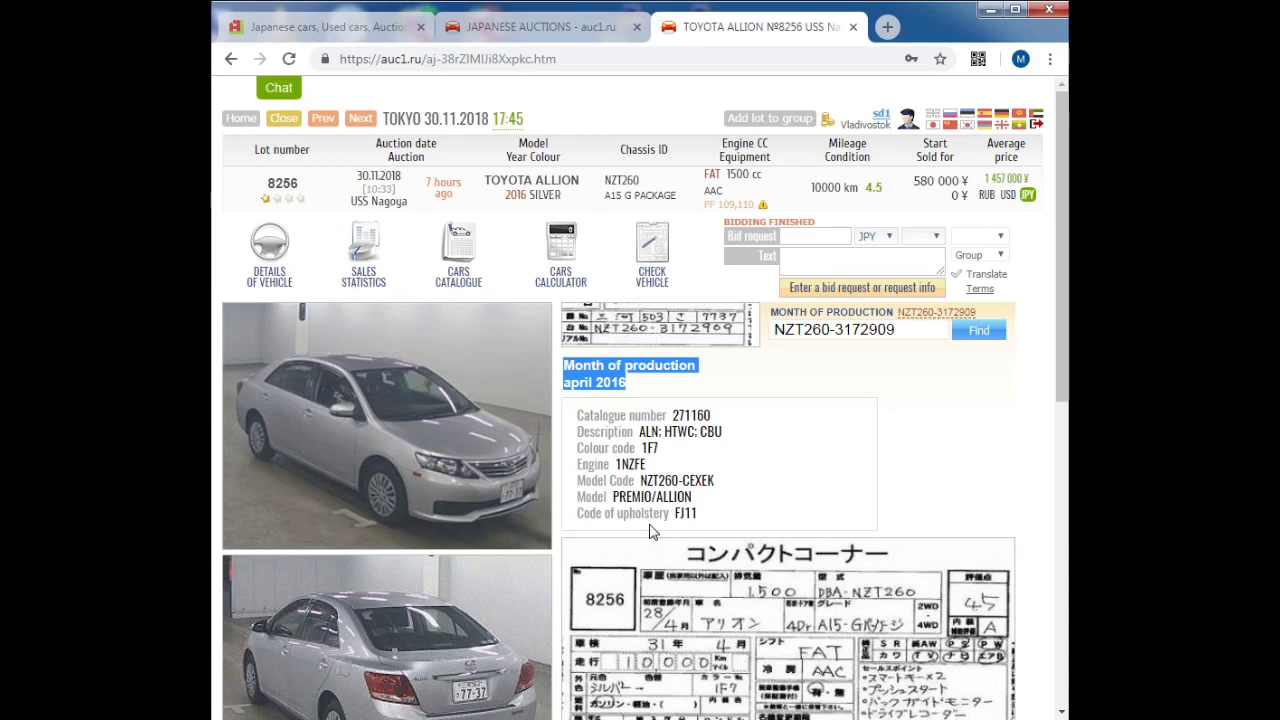
{"action": "left_click_drag", "start_coordinate": [698, 514], "coordinate": [578, 415]}
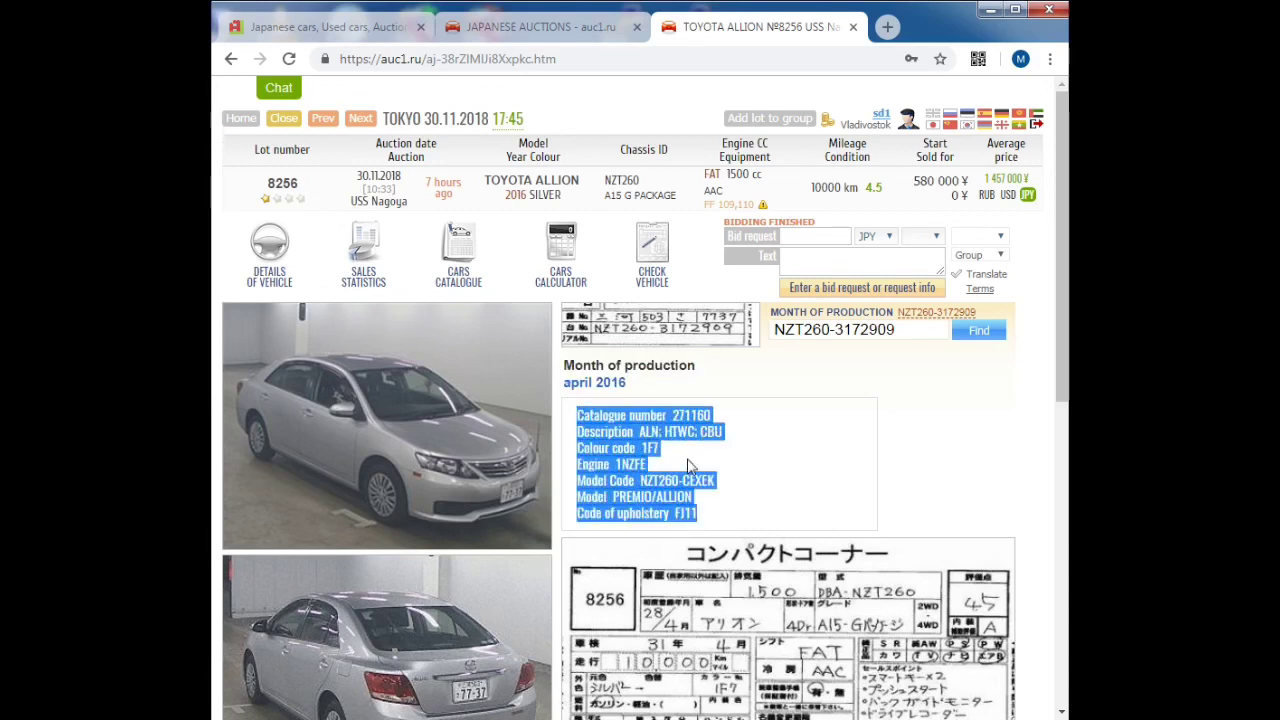
{"action": "left_click", "coordinate": [806, 486]}
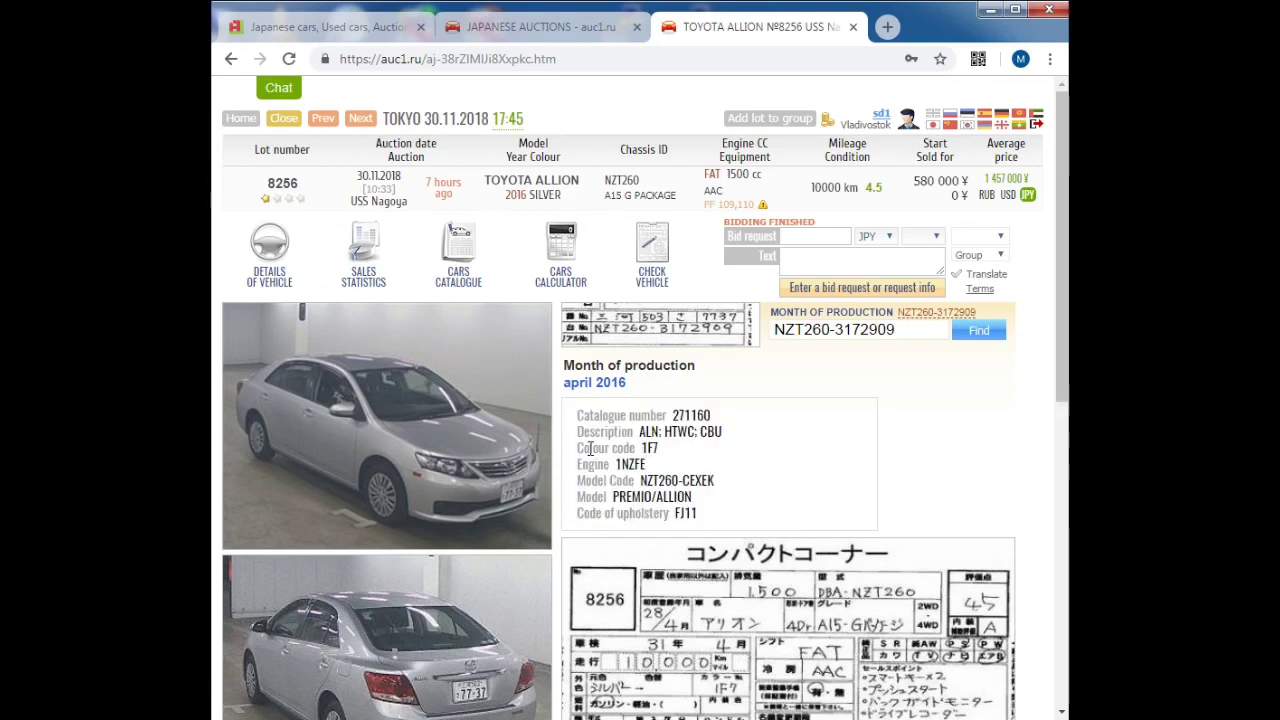
{"action": "left_click_drag", "start_coordinate": [577, 448], "coordinate": [673, 453]}
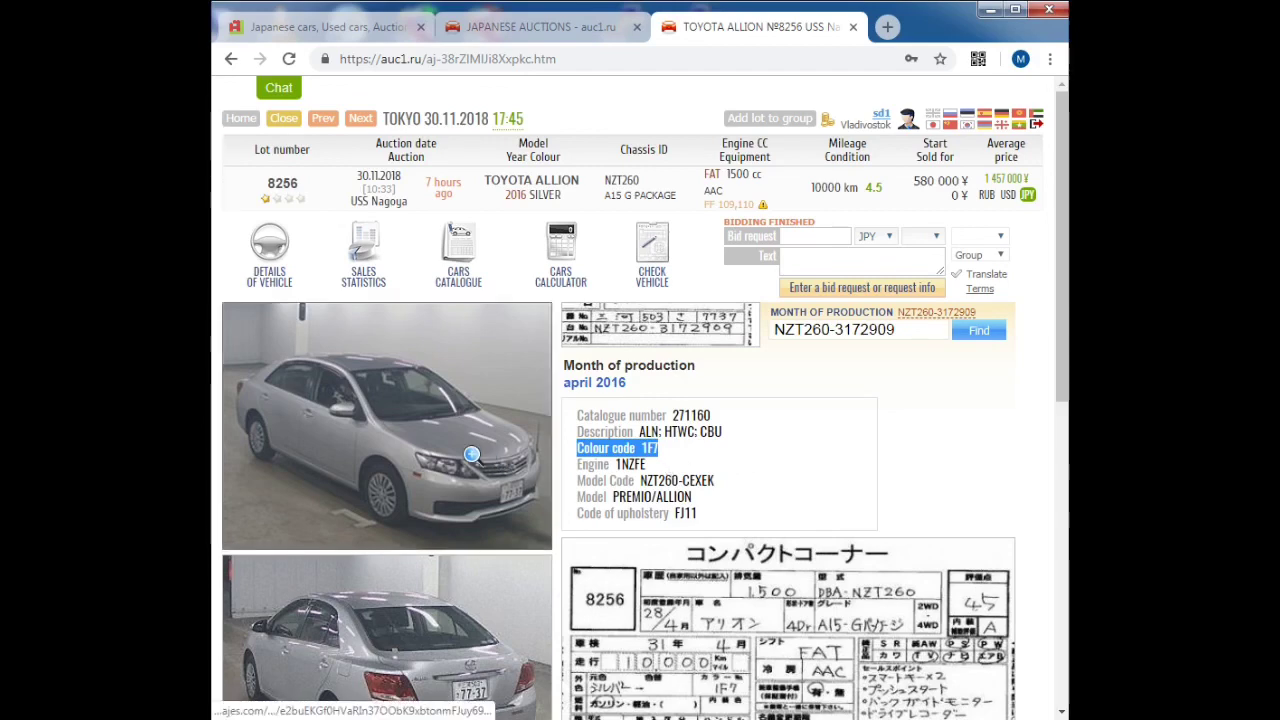
{"action": "mouse_move", "coordinate": [461, 453]}
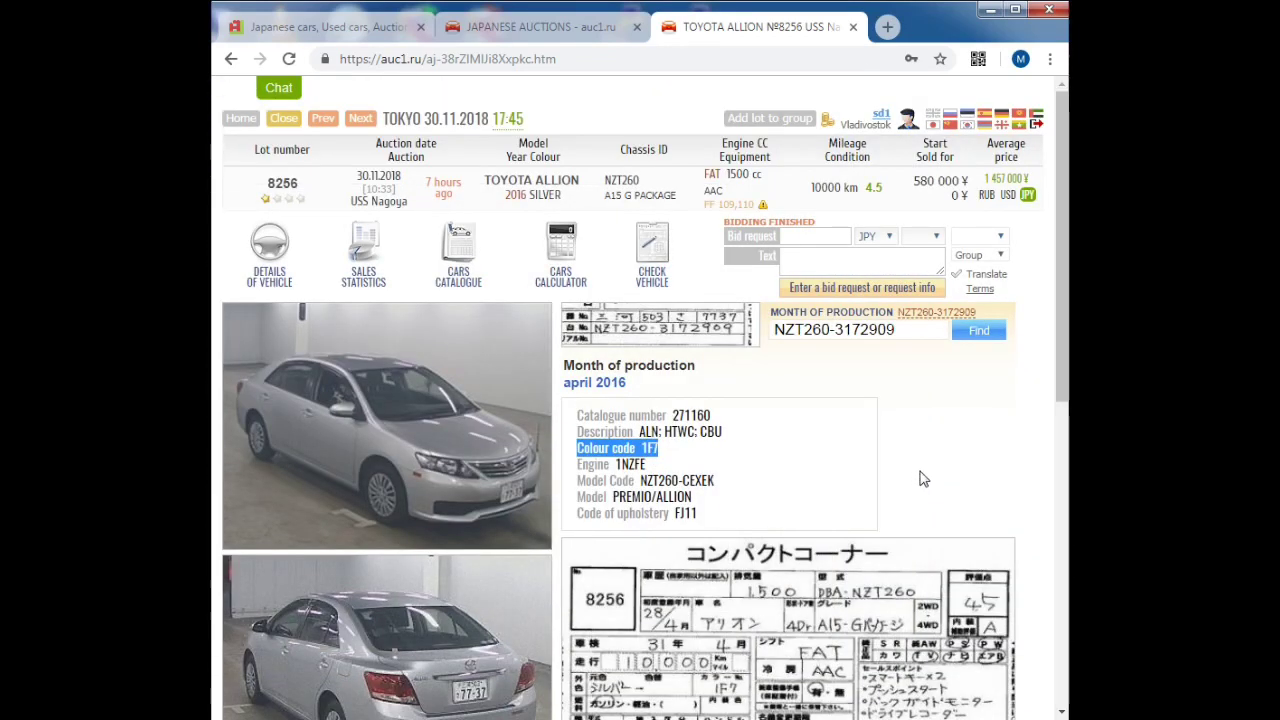
Step: Magnify the lot's auction sheet image to inspect it closely, then restore normal size
{"action": "scroll", "coordinate": [916, 478], "scroll_direction": "down", "scroll_amount": 3}
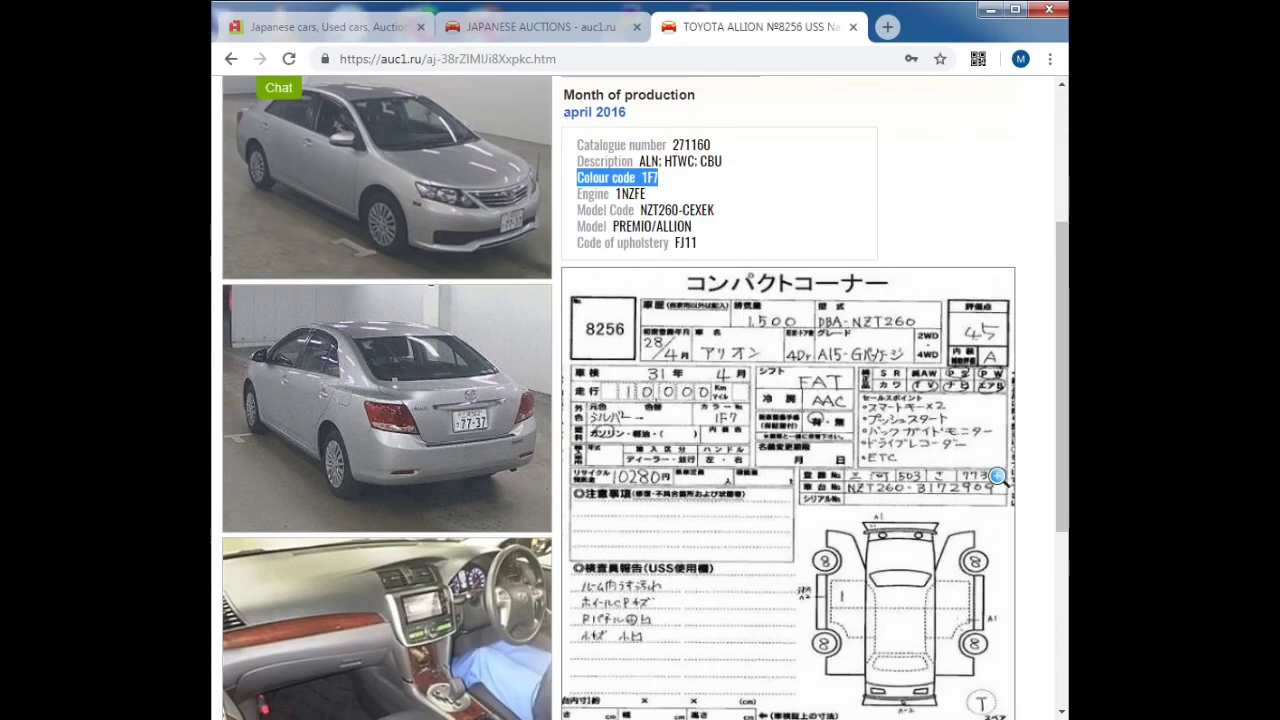
{"action": "scroll", "coordinate": [1014, 480], "scroll_direction": "down", "scroll_amount": 1}
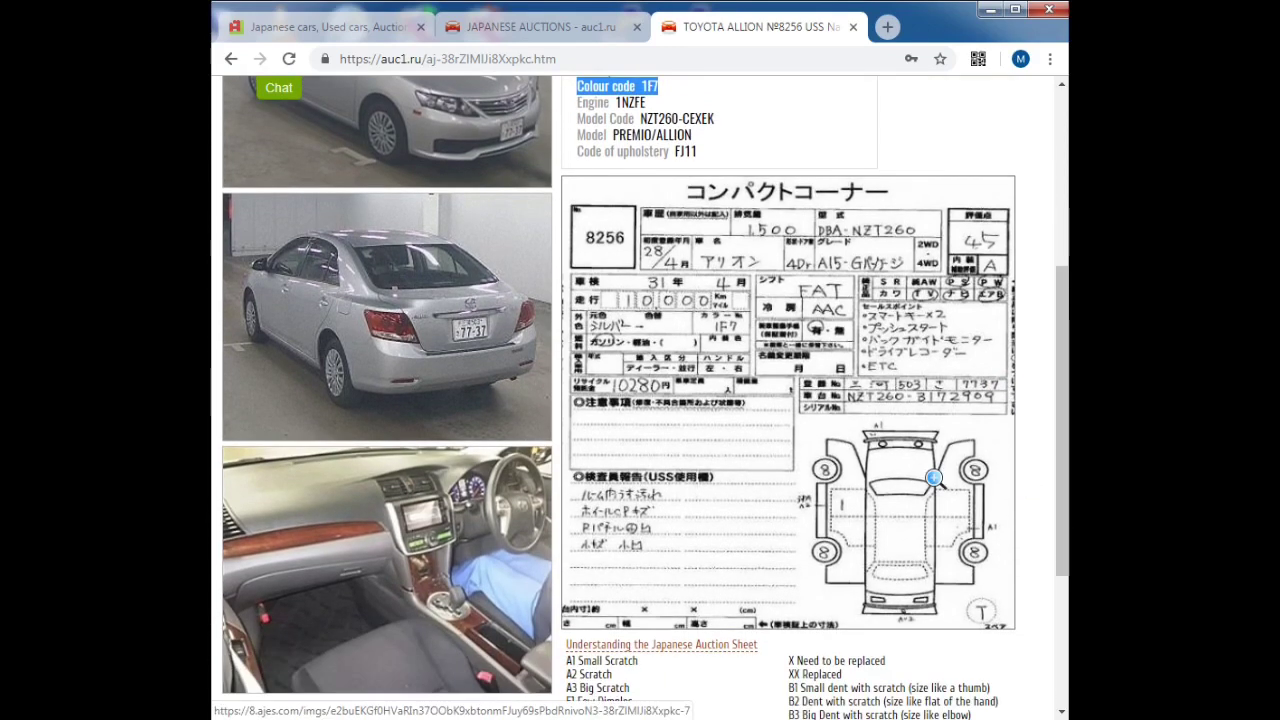
{"action": "left_click", "coordinate": [933, 478]}
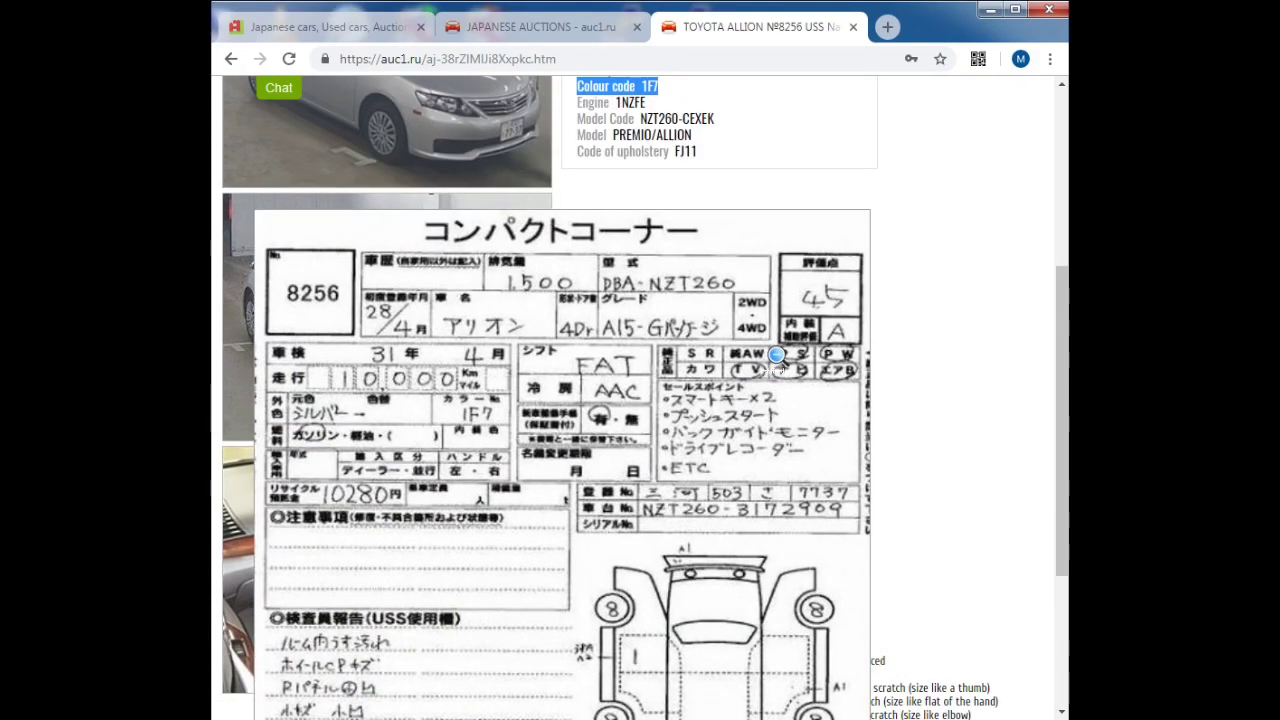
{"action": "left_click", "coordinate": [826, 318]}
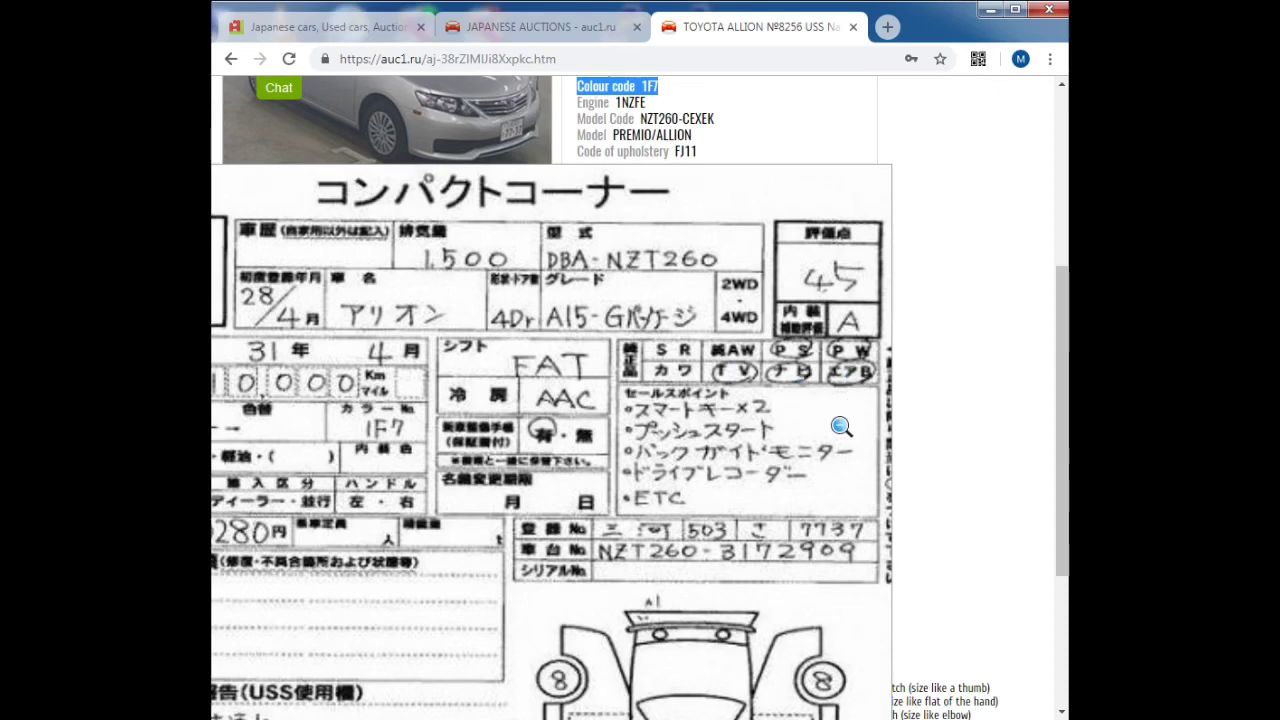
{"action": "scroll", "coordinate": [705, 488], "scroll_direction": "down", "scroll_amount": 4}
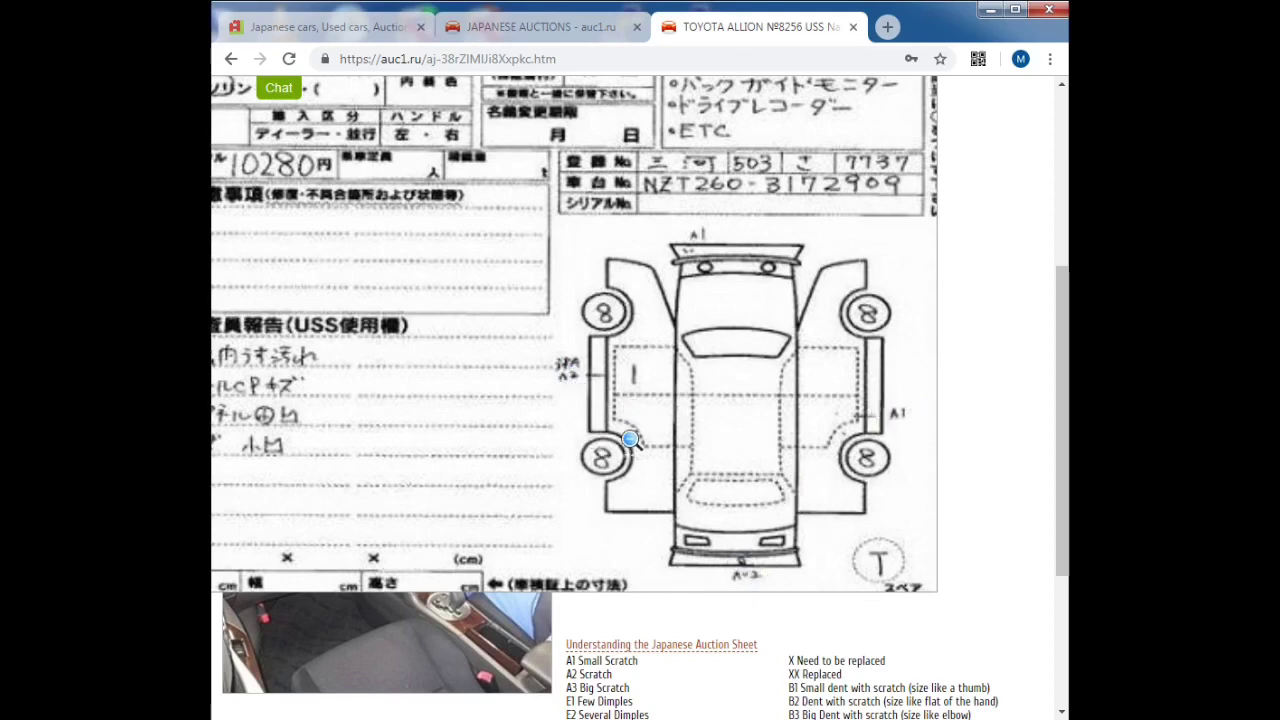
{"action": "left_click", "coordinate": [639, 474]}
Step: Review the damage-code legend and show sales statistics for 16 similar 2016 NZT260 Allions, averaging 1 441 100 ¥
{"action": "scroll", "coordinate": [791, 504], "scroll_direction": "down", "scroll_amount": 3}
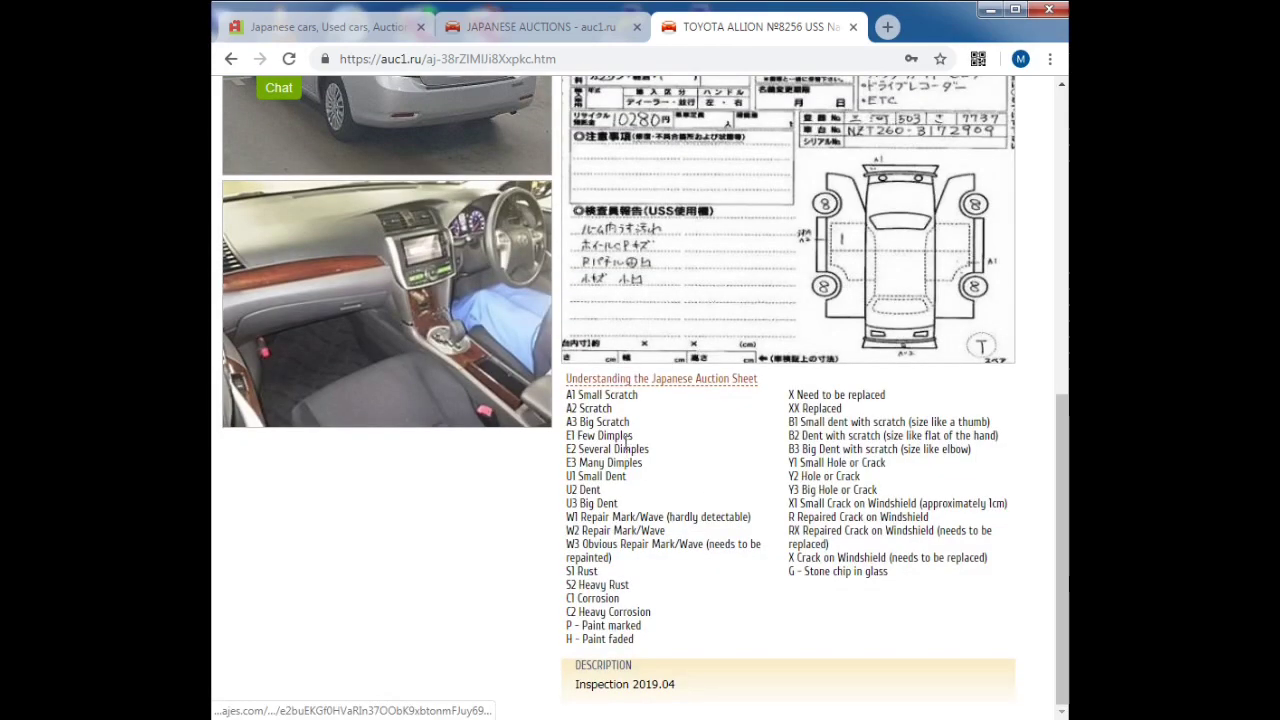
{"action": "left_click_drag", "start_coordinate": [613, 410], "coordinate": [588, 397]}
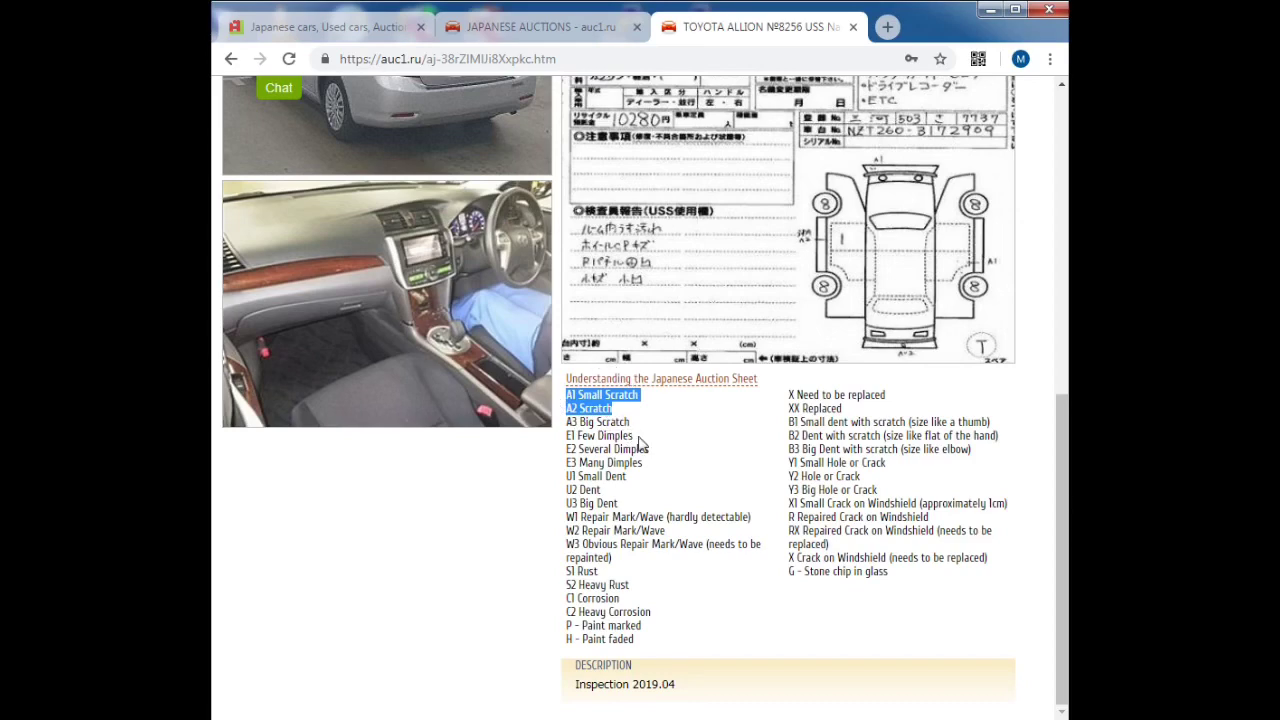
{"action": "scroll", "coordinate": [689, 452], "scroll_direction": "up", "scroll_amount": 6}
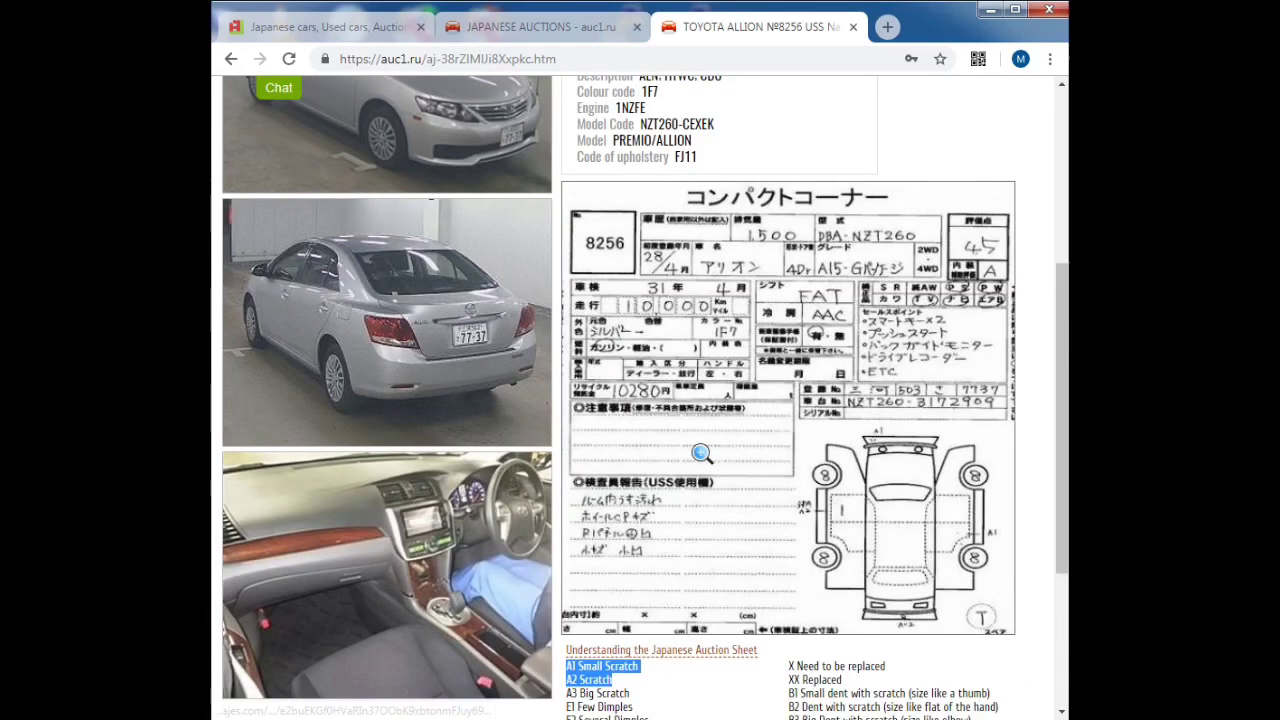
{"action": "left_click", "coordinate": [363, 168]}
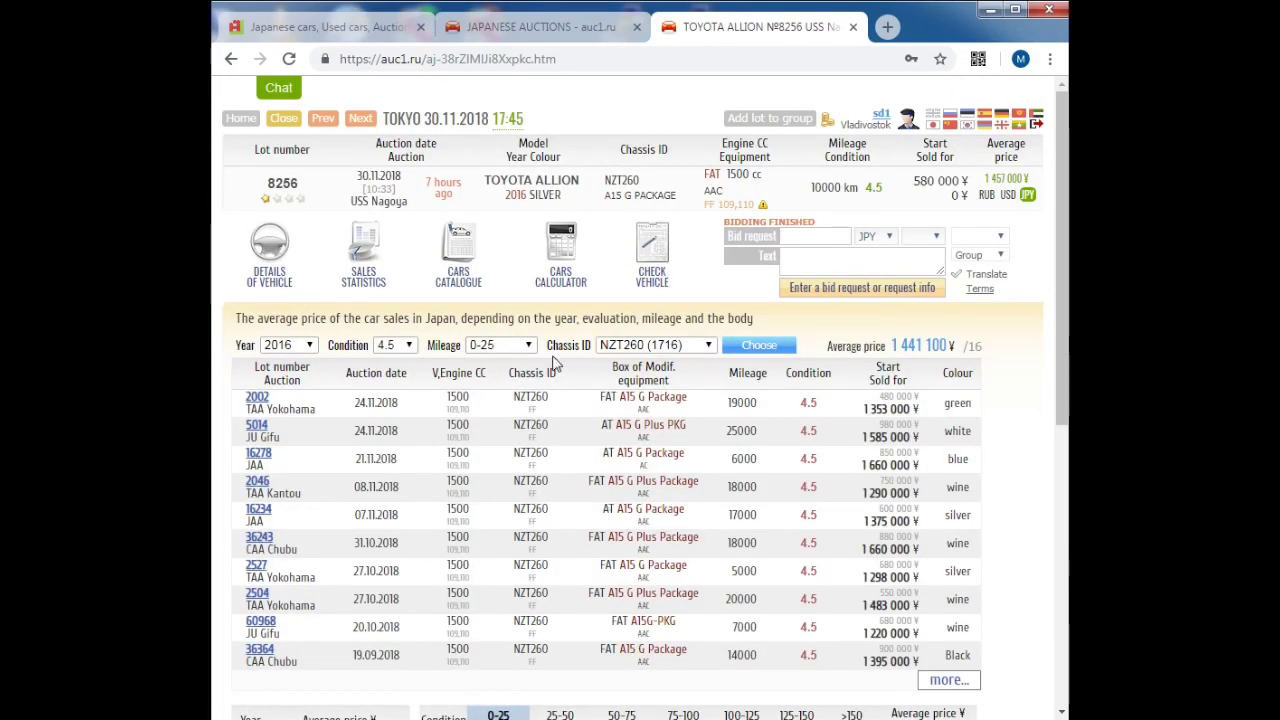
Step: Check the ALLION A15 G PACKAGE catalogue specs, including body size figures, then close that tab
{"action": "left_click", "coordinate": [452, 250]}
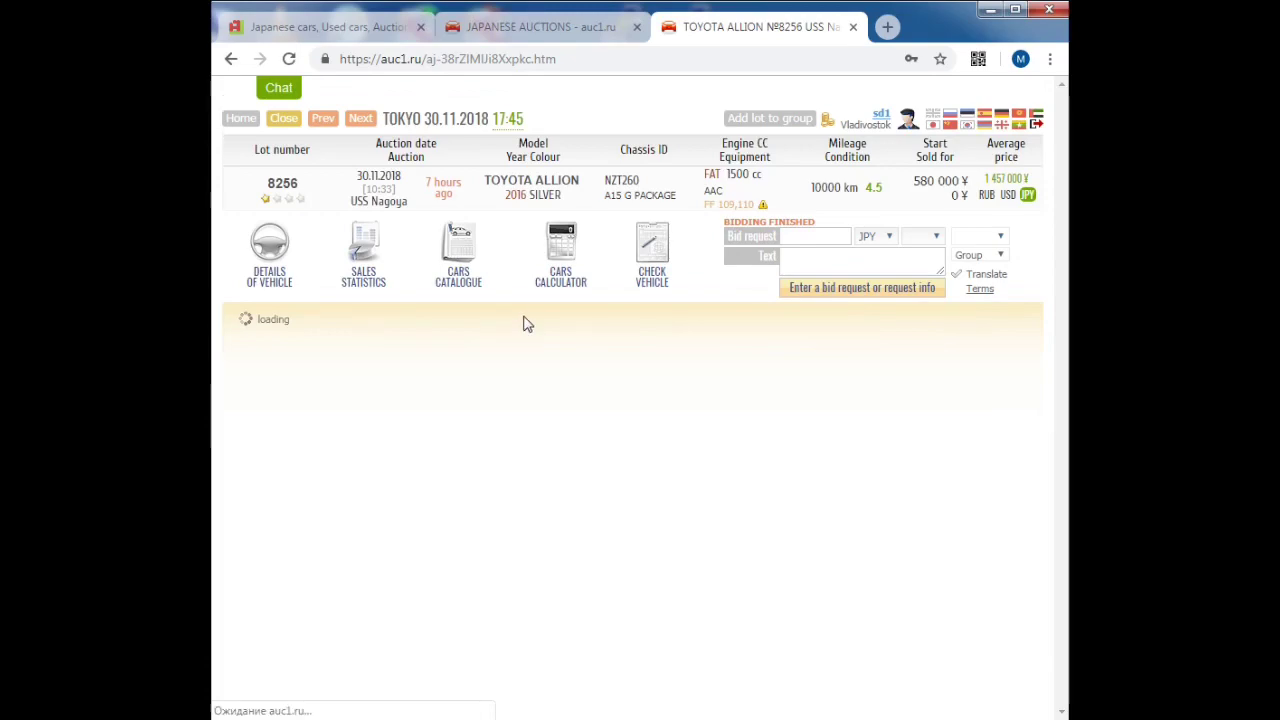
{"action": "left_click", "coordinate": [478, 392]}
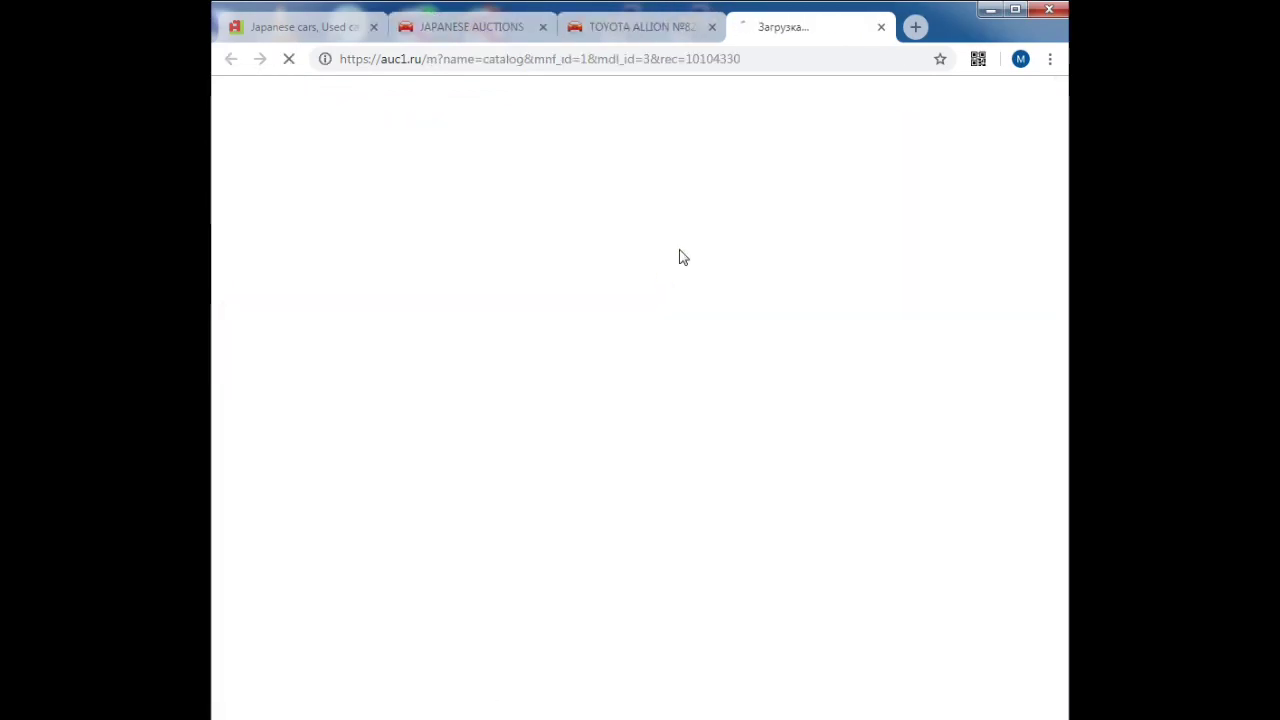
{"action": "scroll", "coordinate": [600, 393], "scroll_direction": "down", "scroll_amount": 1}
{"action": "scroll", "coordinate": [600, 393], "scroll_direction": "down", "scroll_amount": 2}
{"action": "scroll", "coordinate": [603, 411], "scroll_direction": "up", "scroll_amount": 3}
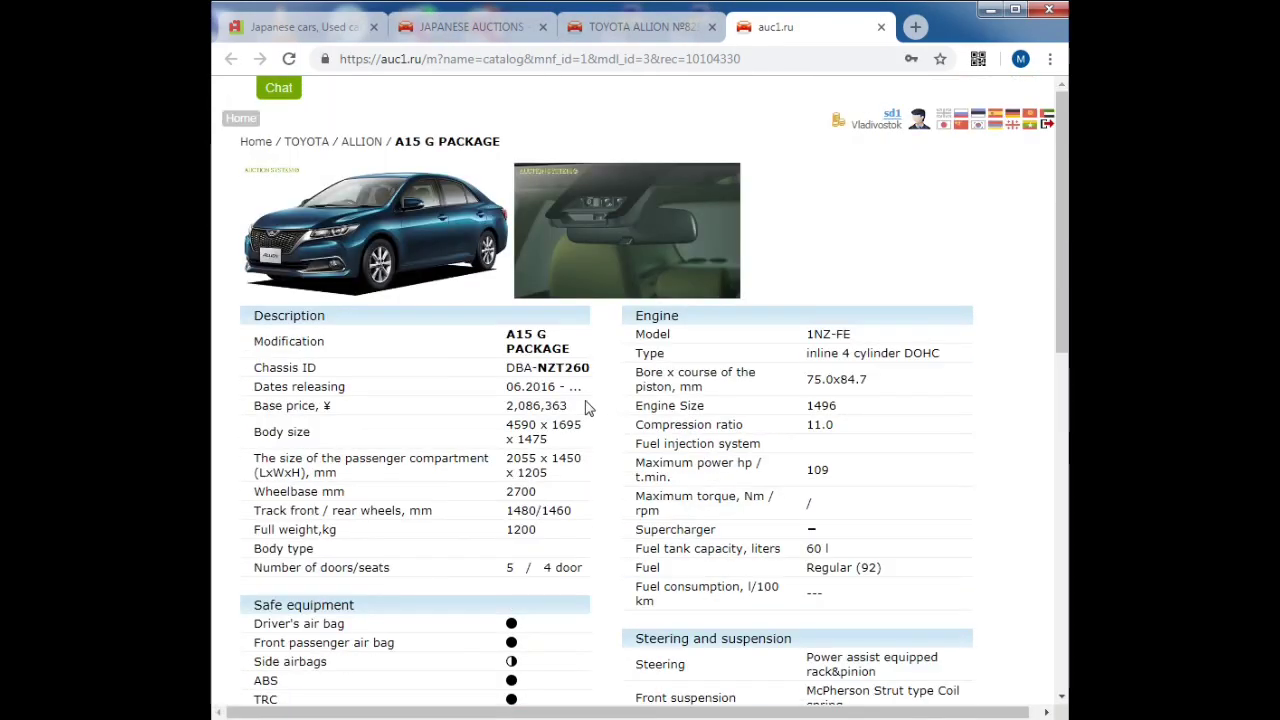
{"action": "left_click_drag", "start_coordinate": [565, 423], "coordinate": [529, 425]}
{"action": "left_click", "coordinate": [881, 27]}
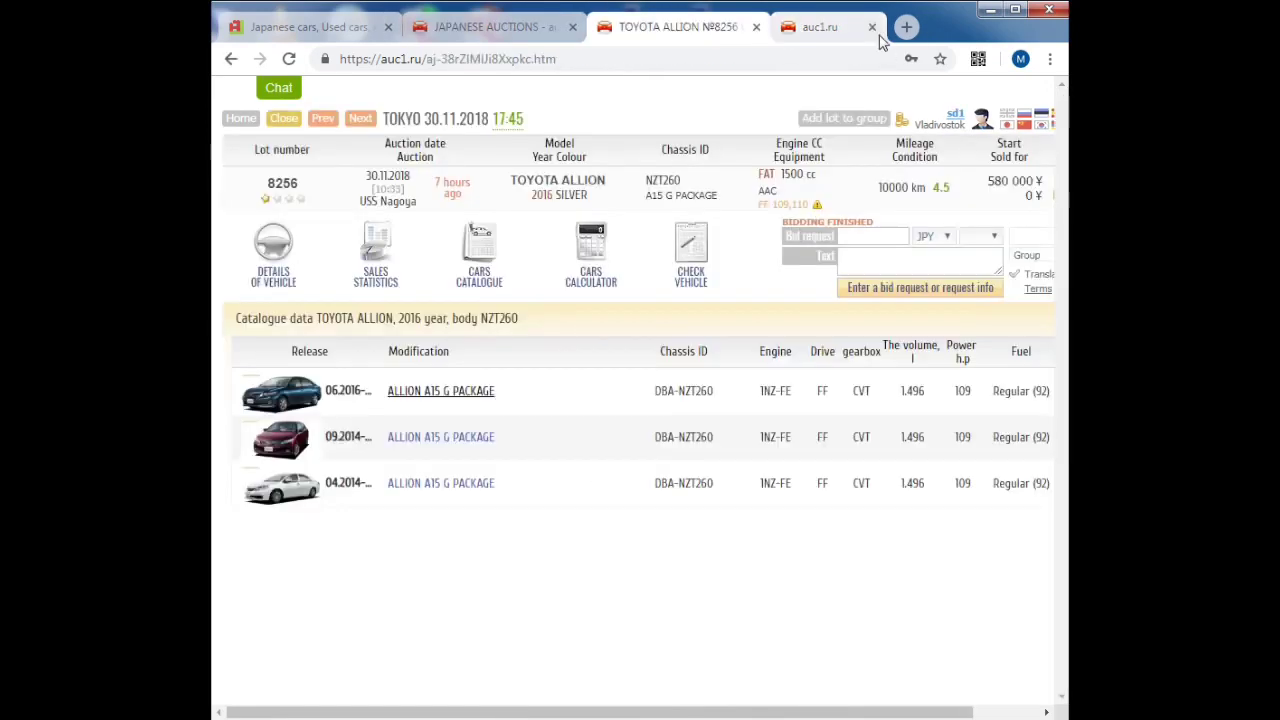
Step: Review this lot's import cost in the cars calculator and the tks.ru customs duty calculator, then close it
{"action": "left_click", "coordinate": [596, 256]}
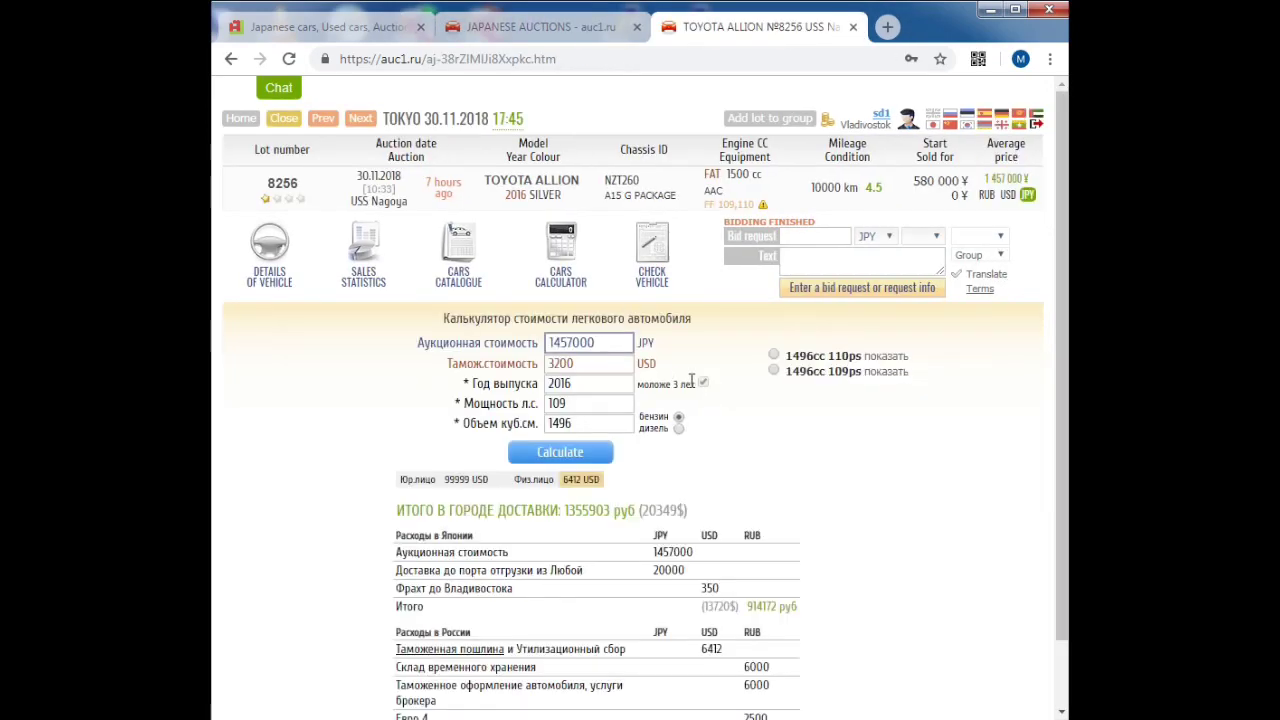
{"action": "mouse_move", "coordinate": [461, 655]}
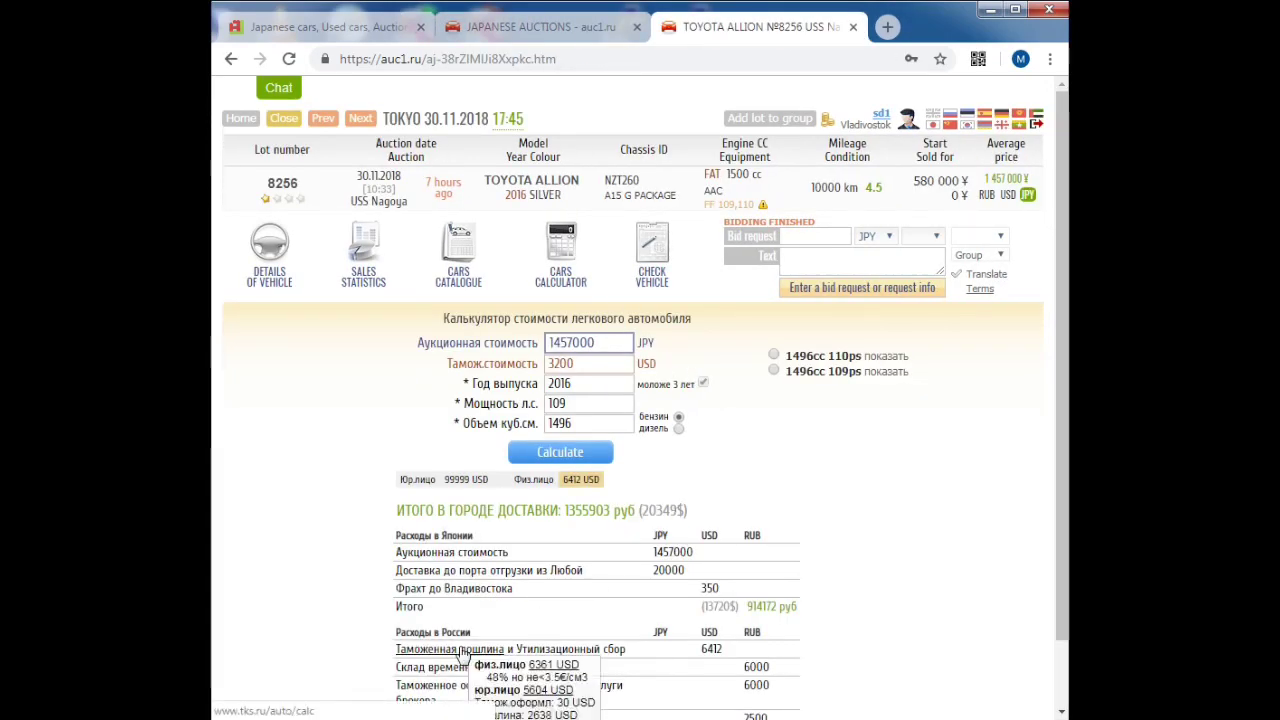
{"action": "scroll", "coordinate": [470, 580], "scroll_direction": "down", "scroll_amount": 1}
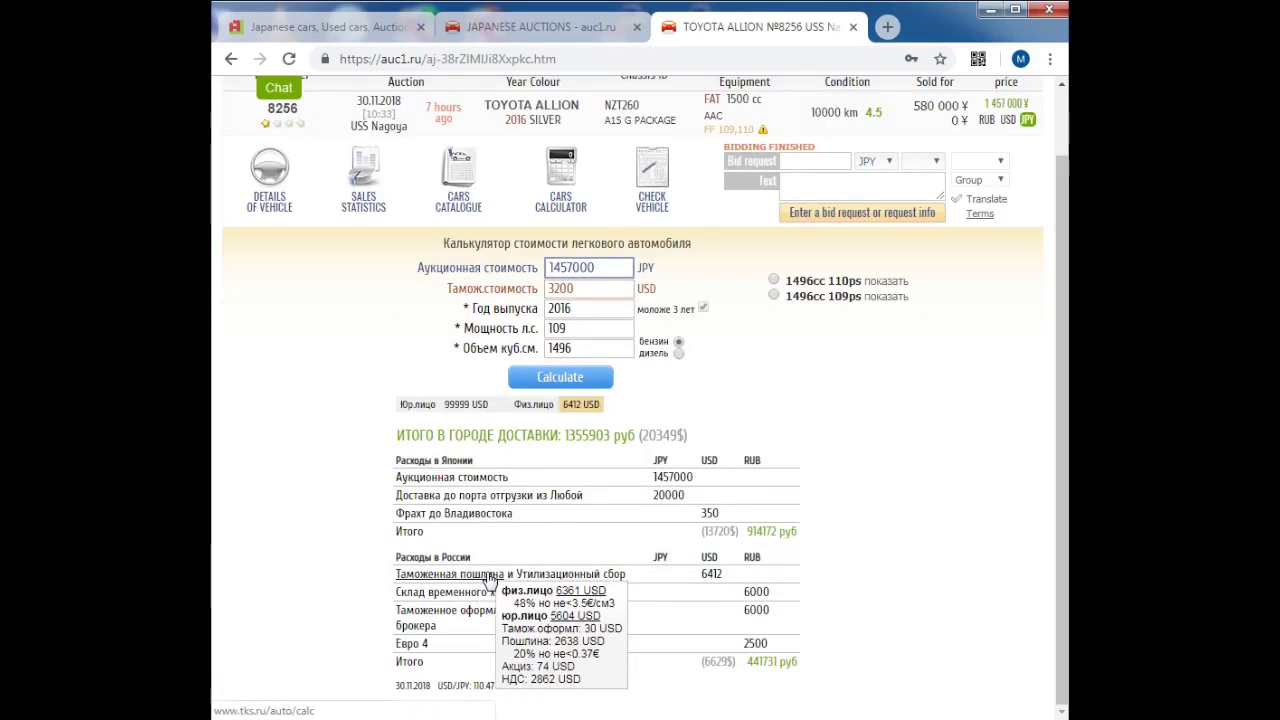
{"action": "left_click", "coordinate": [489, 578]}
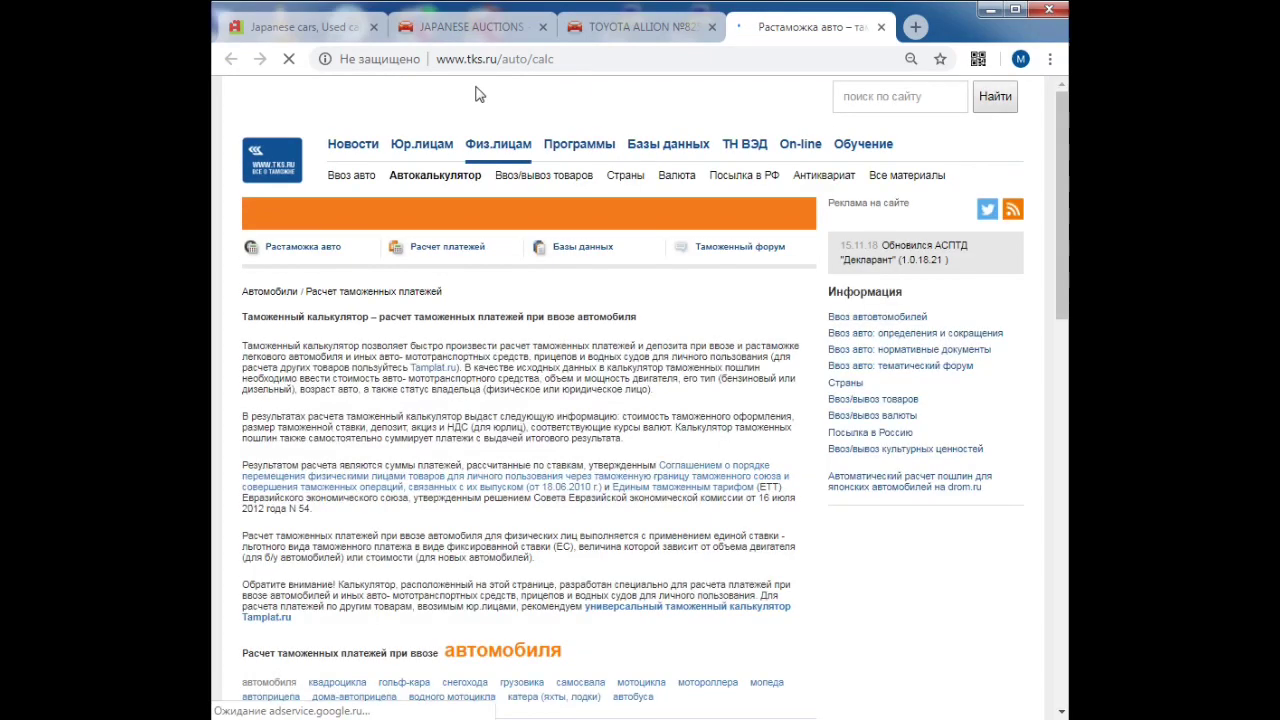
{"action": "left_click", "coordinate": [486, 58]}
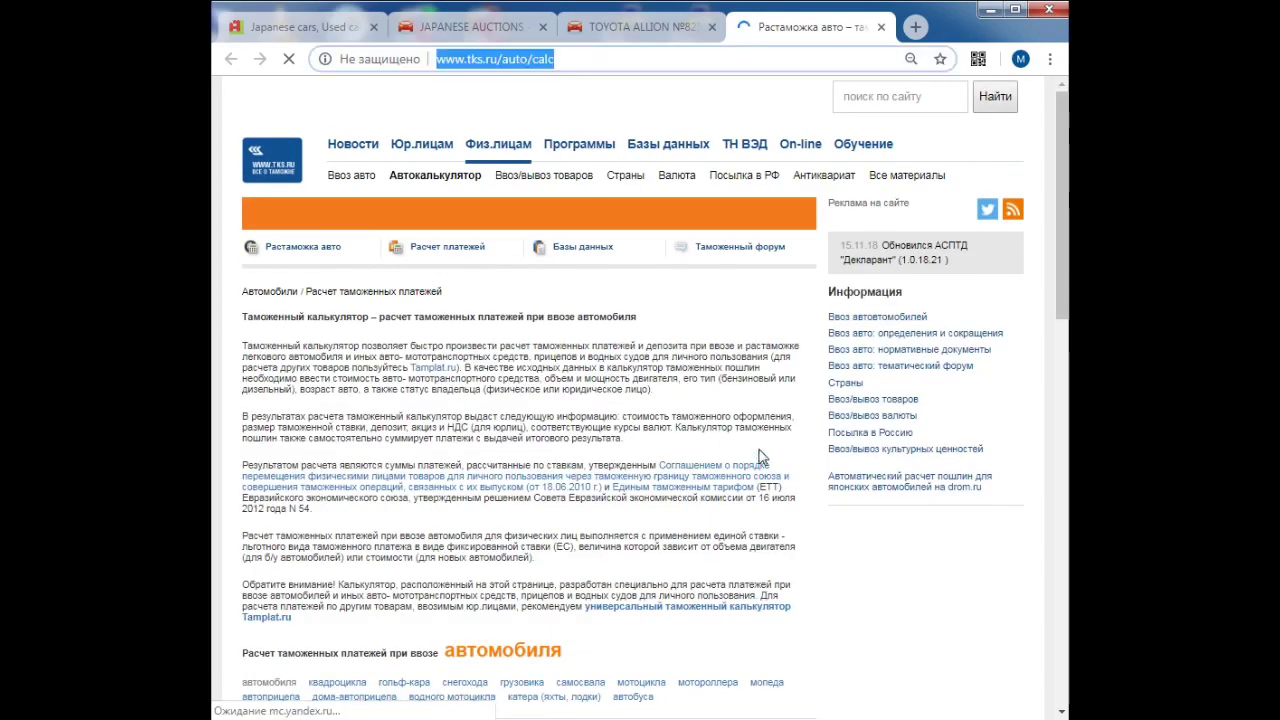
{"action": "left_click", "coordinate": [880, 27]}
{"action": "mouse_move", "coordinate": [489, 580]}
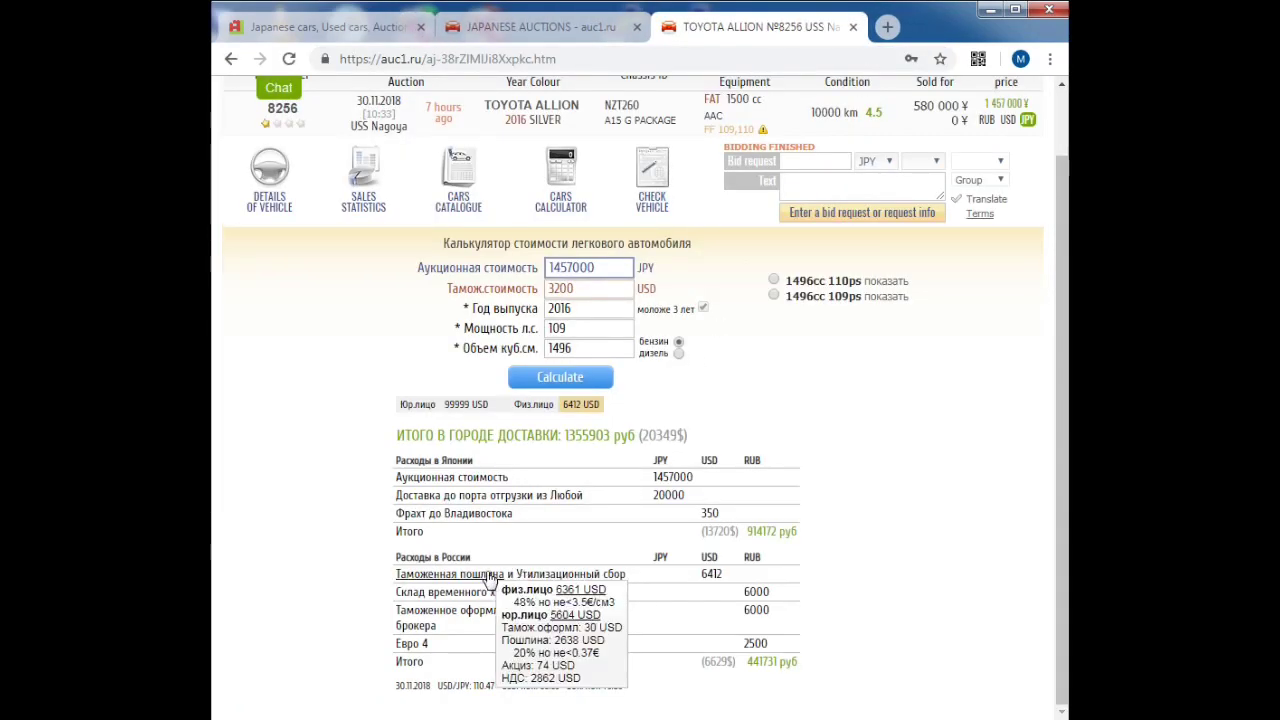
{"action": "mouse_move", "coordinate": [550, 582]}
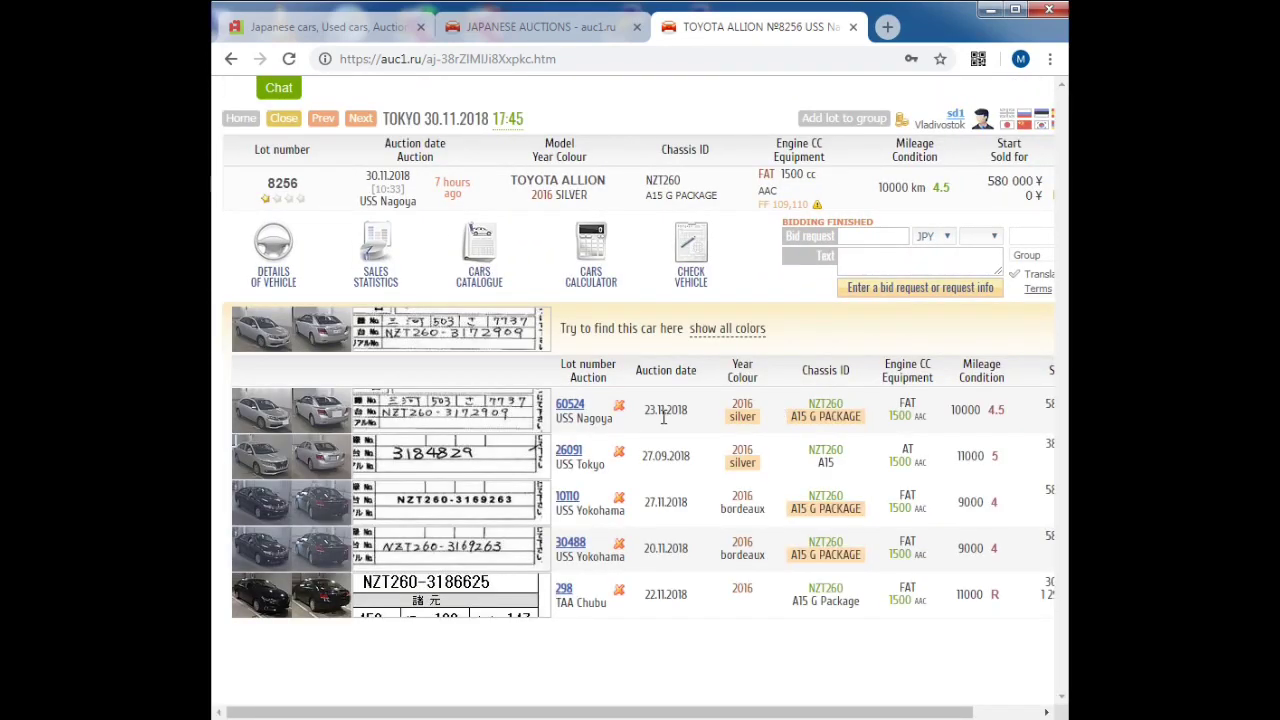
{"action": "left_click_drag", "start_coordinate": [697, 420], "coordinate": [643, 409]}
{"action": "left_click", "coordinate": [370, 175]}
{"action": "left_click_drag", "start_coordinate": [388, 176], "coordinate": [407, 176]}
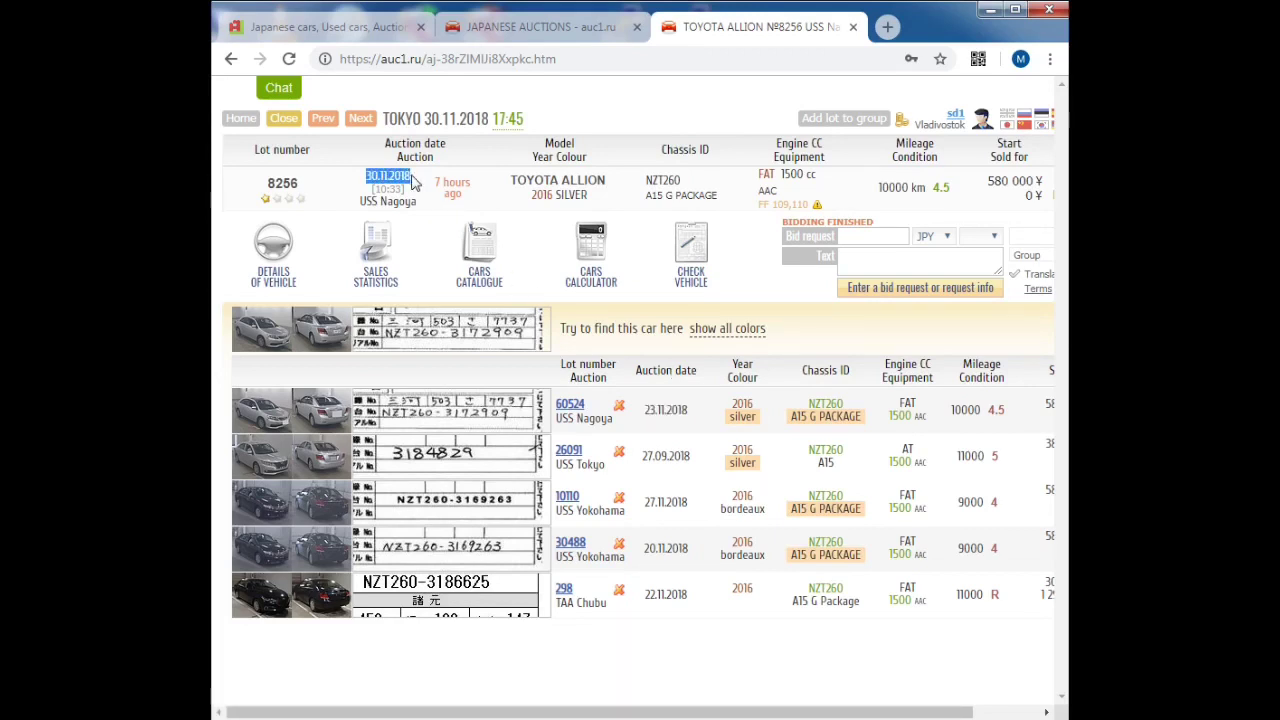
{"action": "left_click_drag", "start_coordinate": [987, 181], "coordinate": [970, 182]}
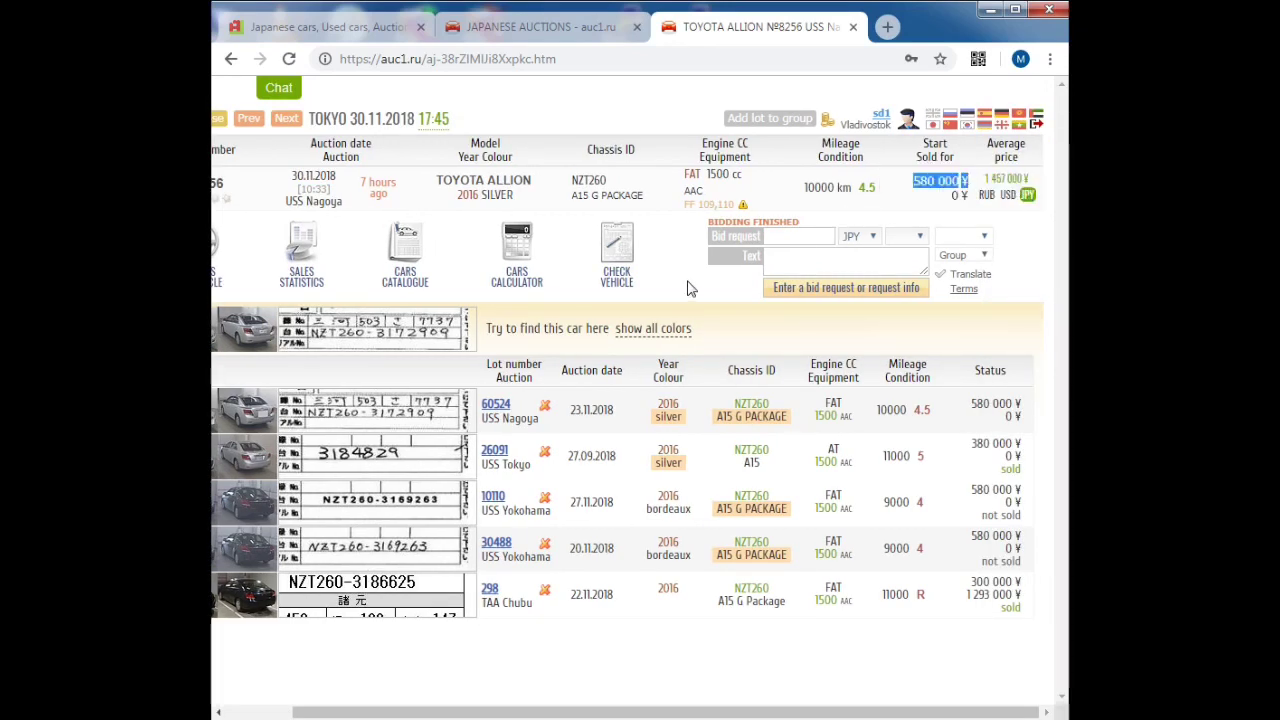
Step: Submit a 1300000 JPY bid on lot 8256, accepting the terms, and view it in the Electronic Office
{"action": "left_click", "coordinate": [806, 236]}
{"action": "type", "text": "13"}
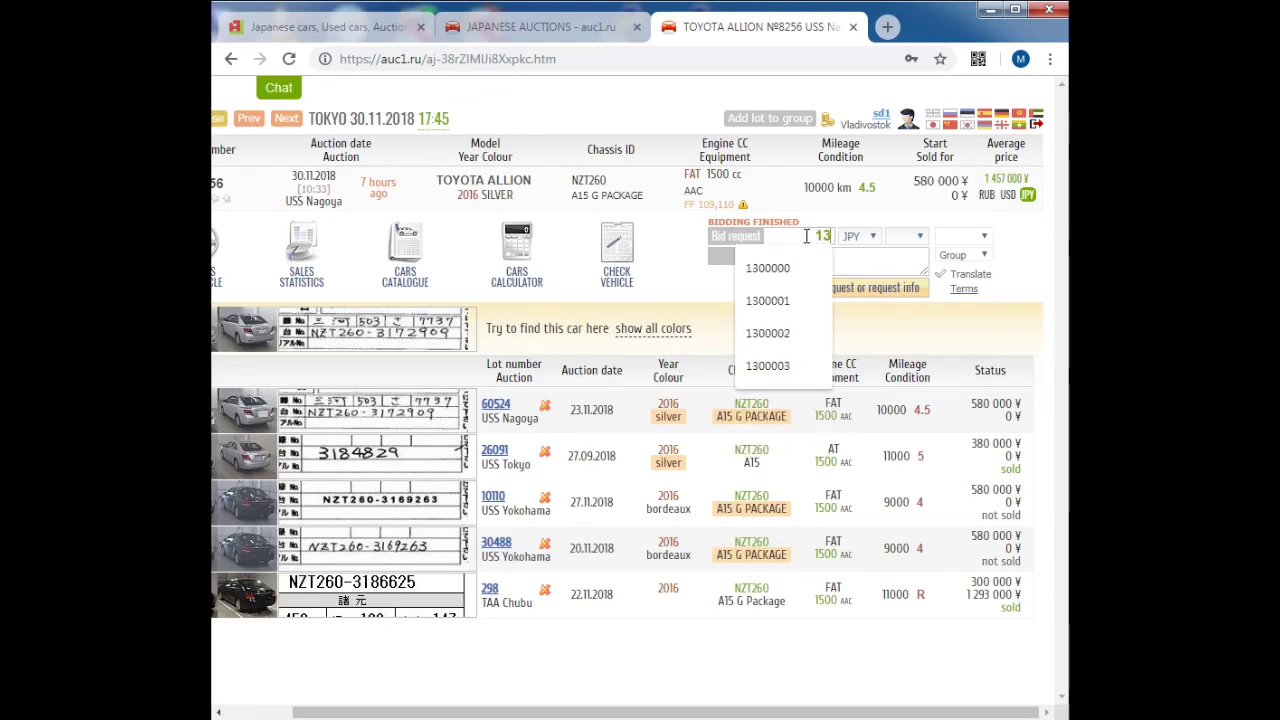
{"action": "type", "text": "00000"}
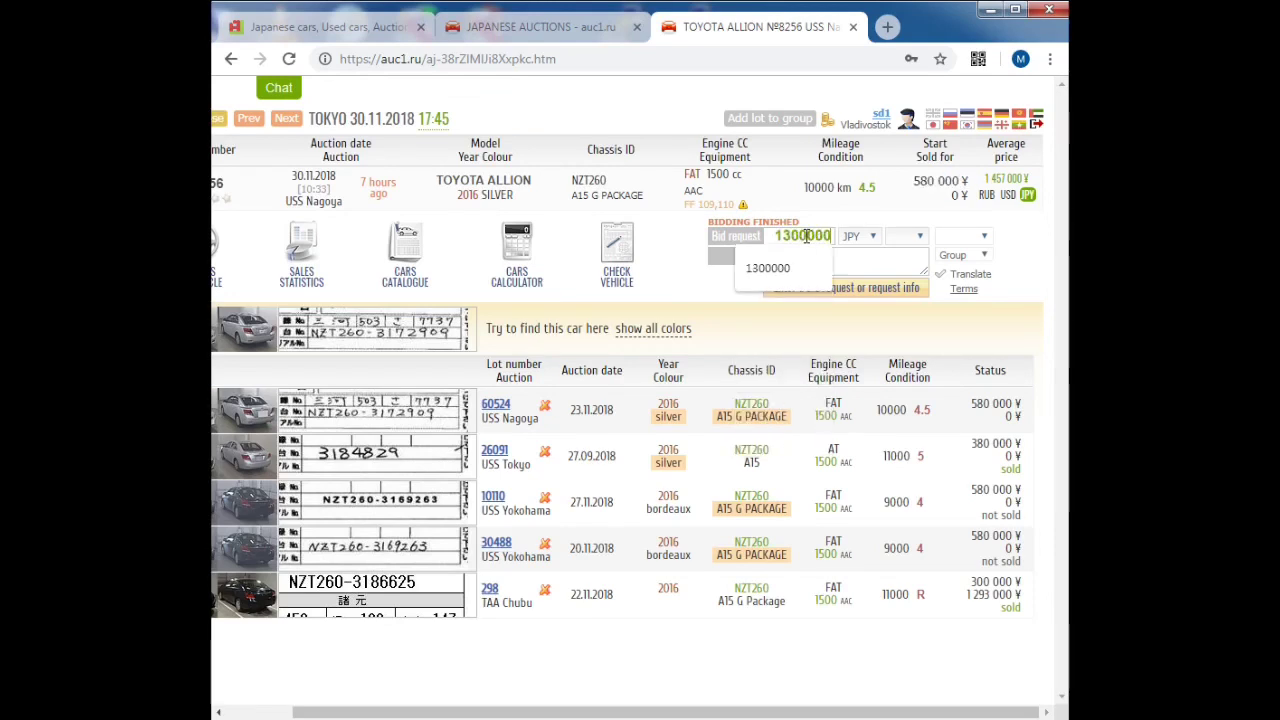
{"action": "left_click", "coordinate": [916, 182]}
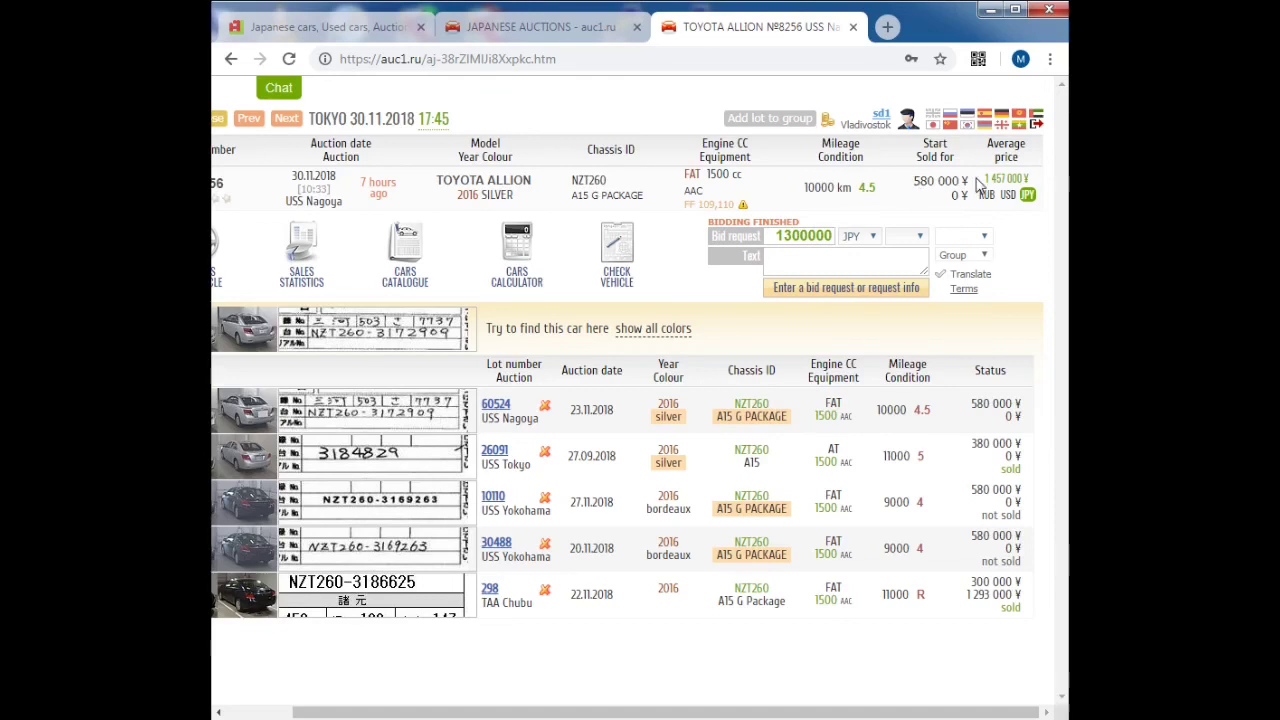
{"action": "mouse_move", "coordinate": [998, 182]}
{"action": "left_click", "coordinate": [811, 263]}
{"action": "left_click", "coordinate": [842, 290]}
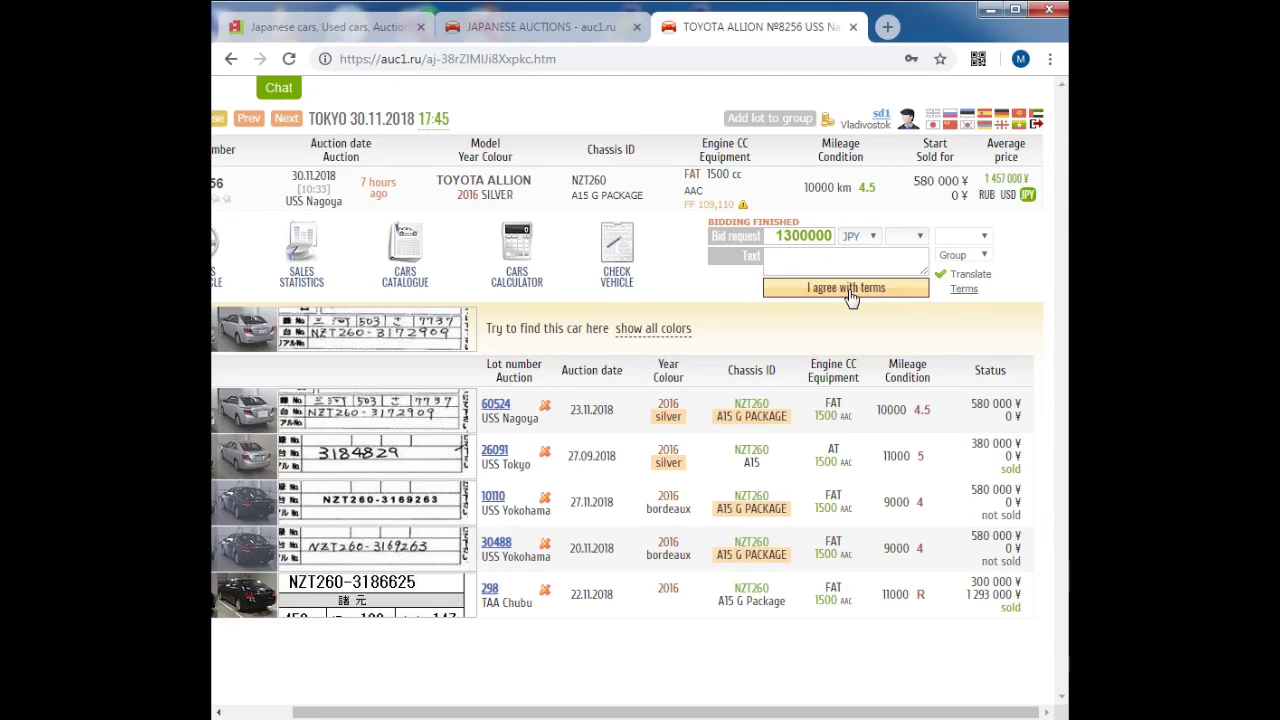
{"action": "left_click", "coordinate": [848, 294]}
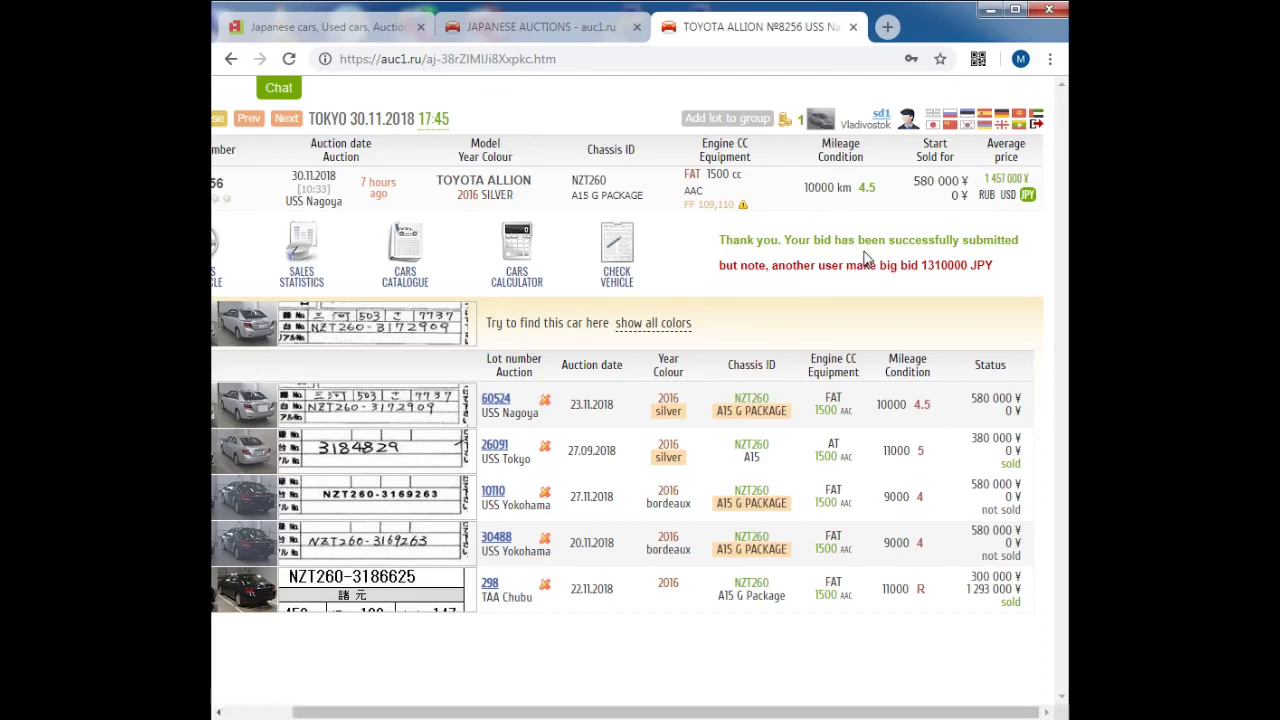
{"action": "left_click", "coordinate": [907, 121]}
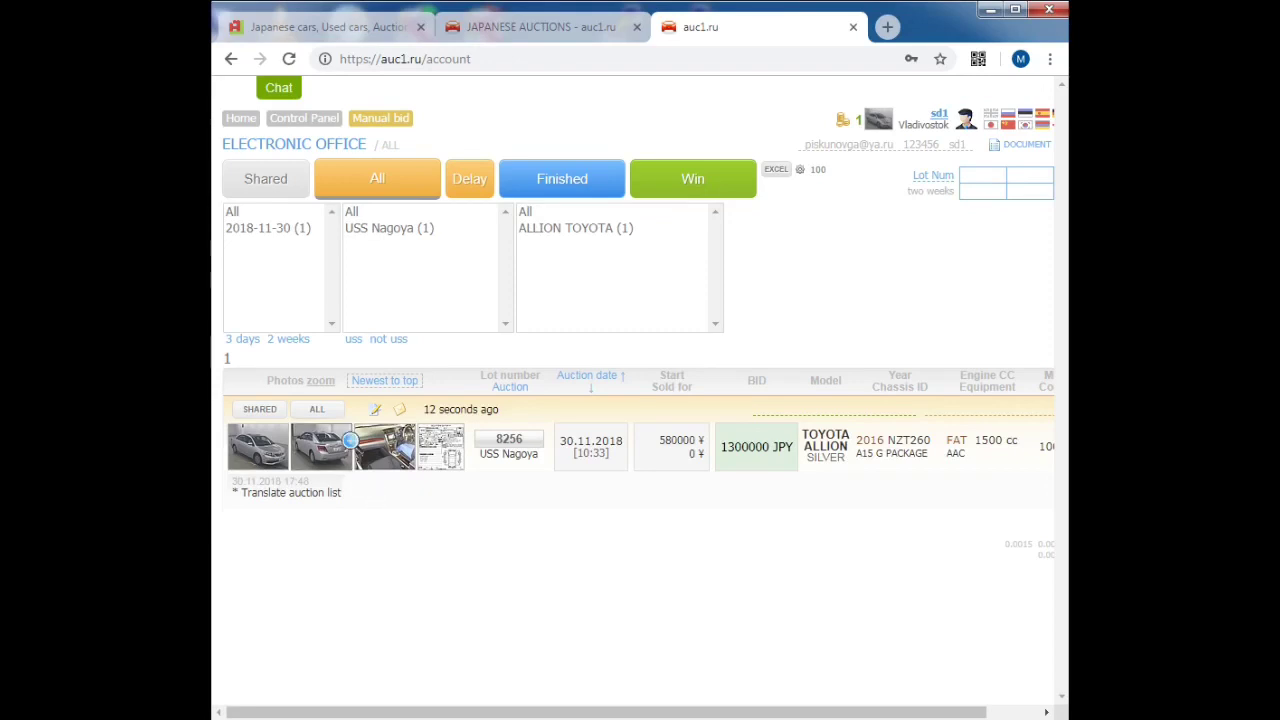
Step: Add lots 5012 and 2092 from the Toyota Allion results to the bids group
{"action": "left_click", "coordinate": [551, 29]}
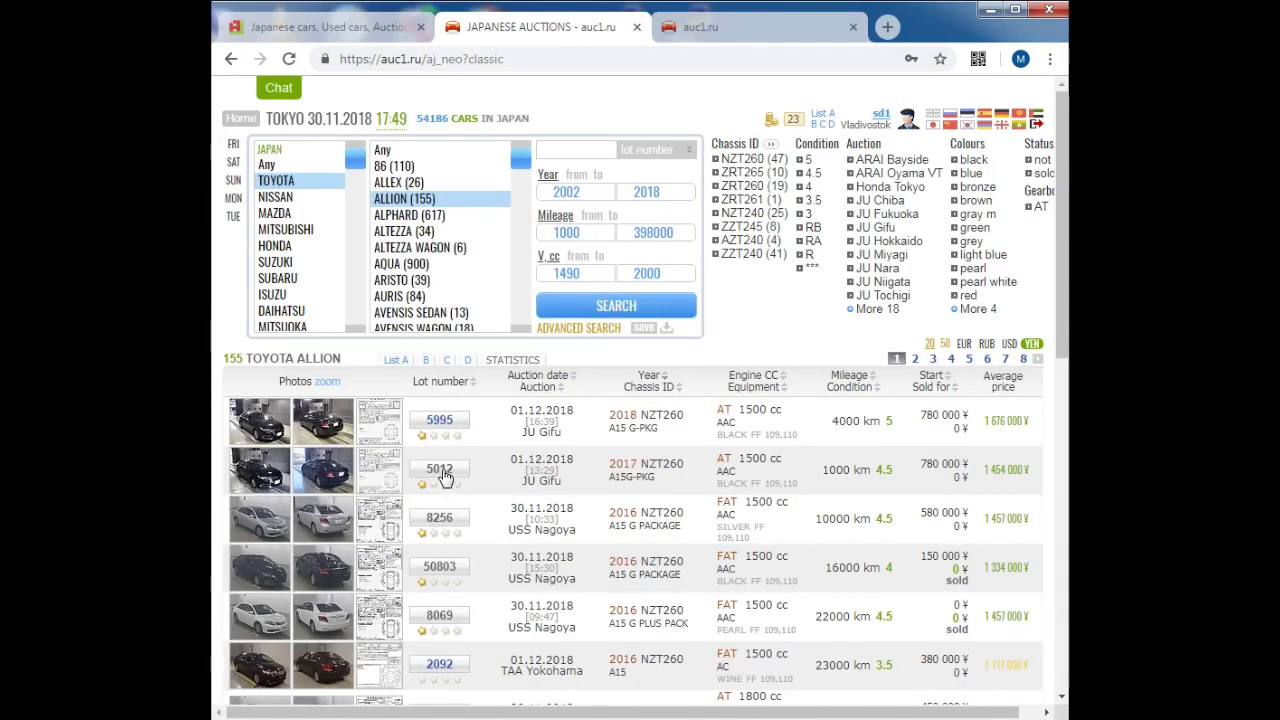
{"action": "left_click", "coordinate": [440, 470]}
{"action": "left_click", "coordinate": [715, 120]}
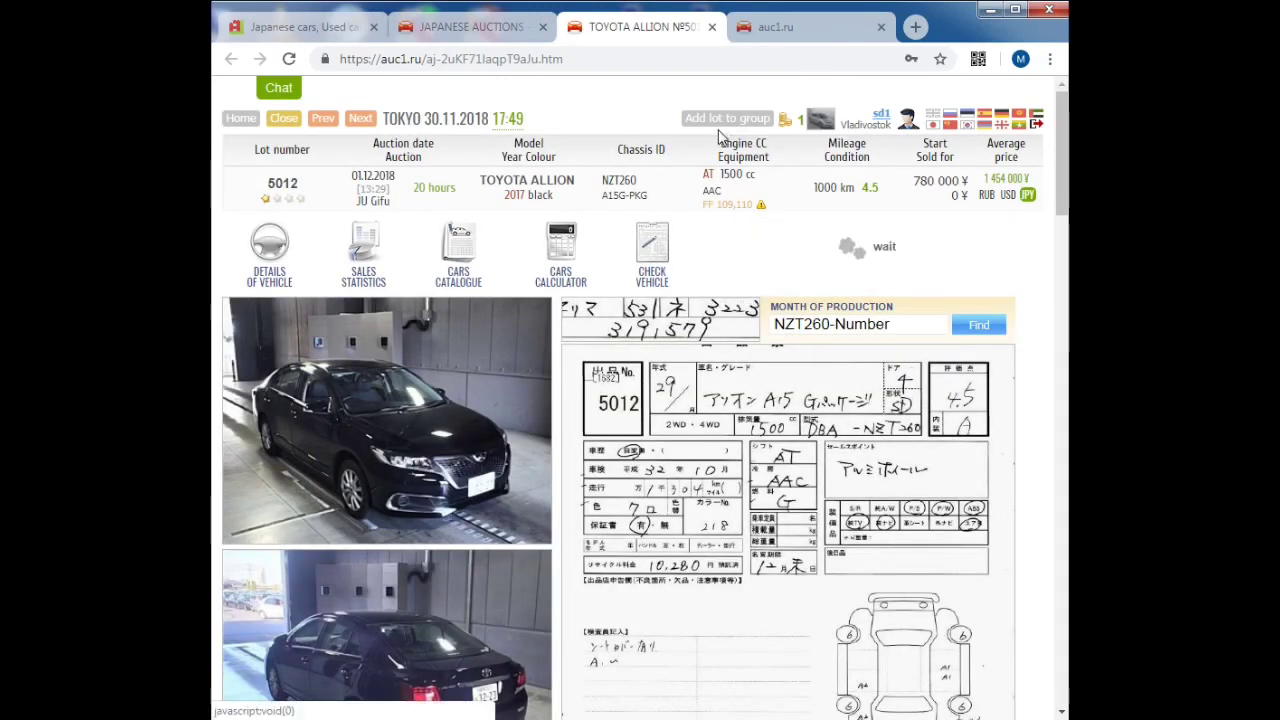
{"action": "key", "text": "ctrl+w"}
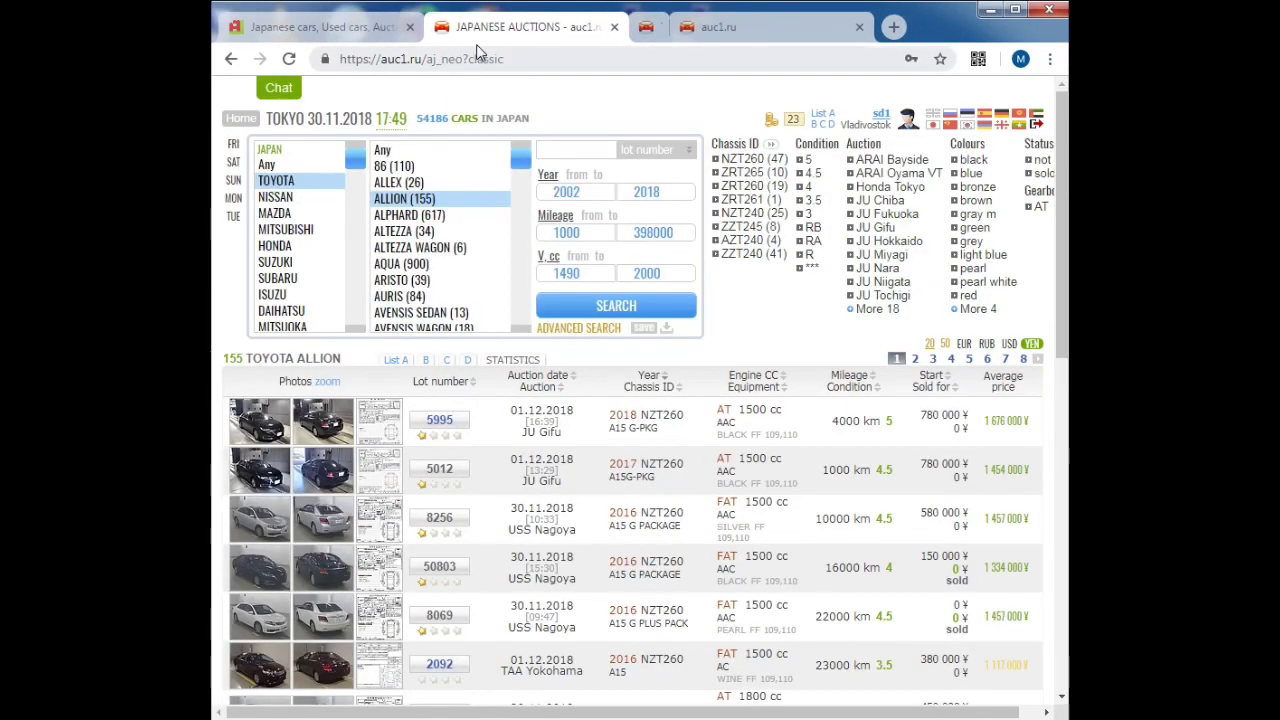
{"action": "left_click", "coordinate": [439, 664]}
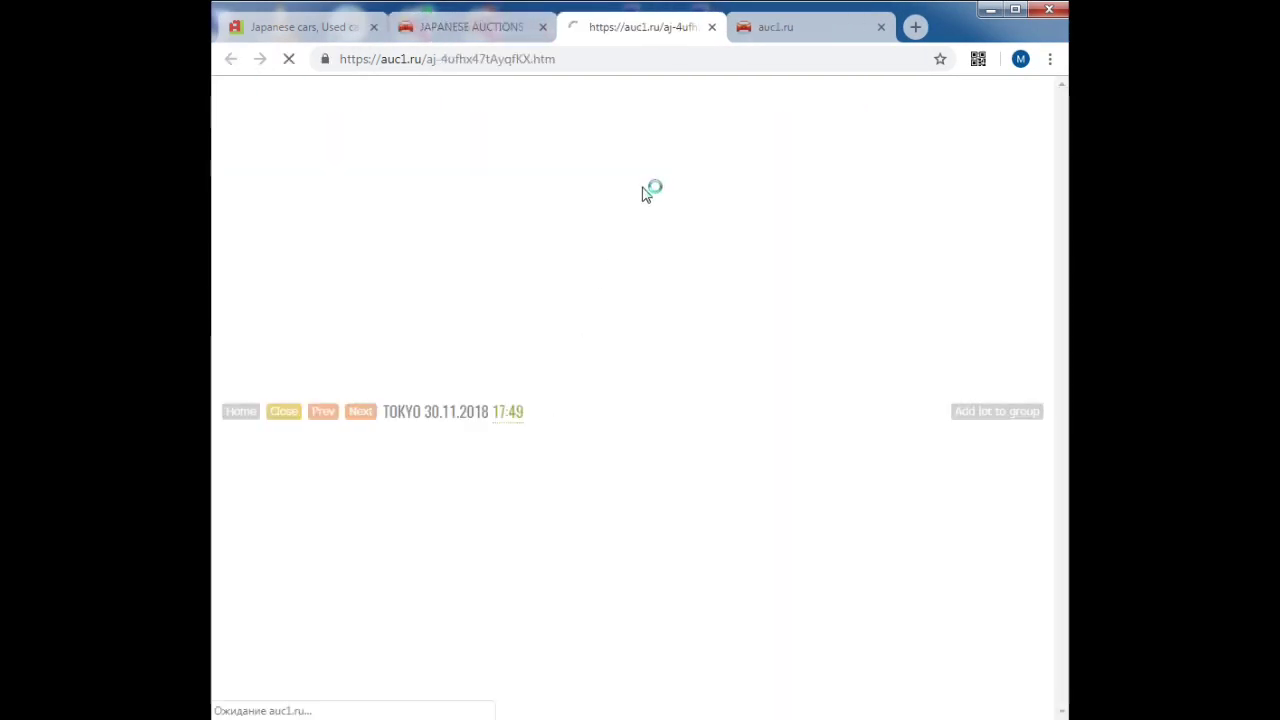
{"action": "left_click", "coordinate": [655, 120]}
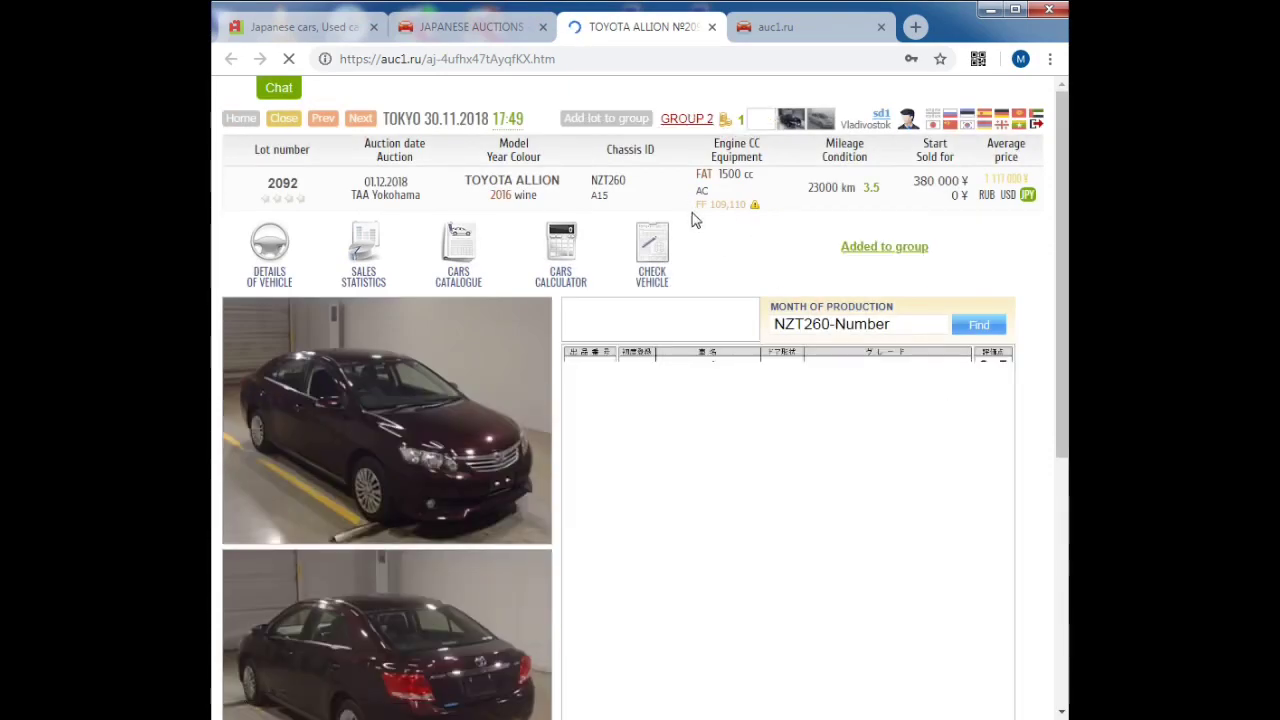
Step: Set the bids group to buy 1 car and send it
{"action": "left_click", "coordinate": [680, 120]}
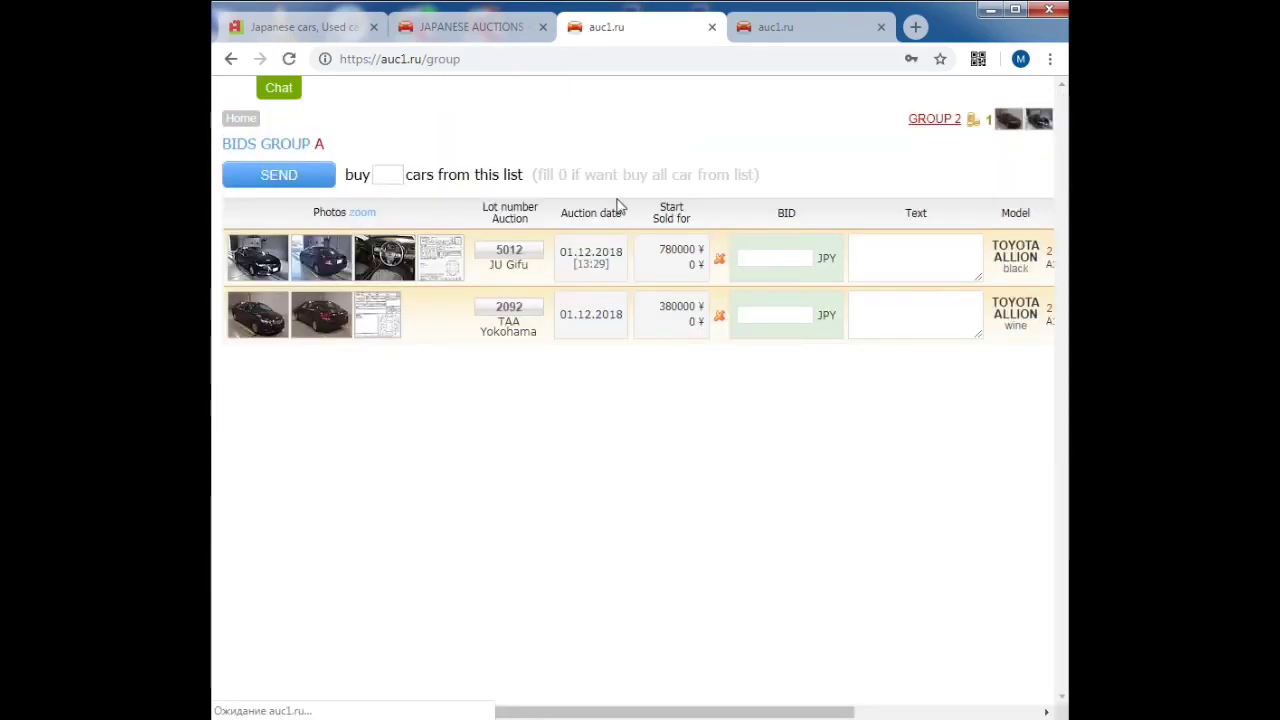
{"action": "left_click", "coordinate": [384, 177]}
{"action": "type", "text": "1"}
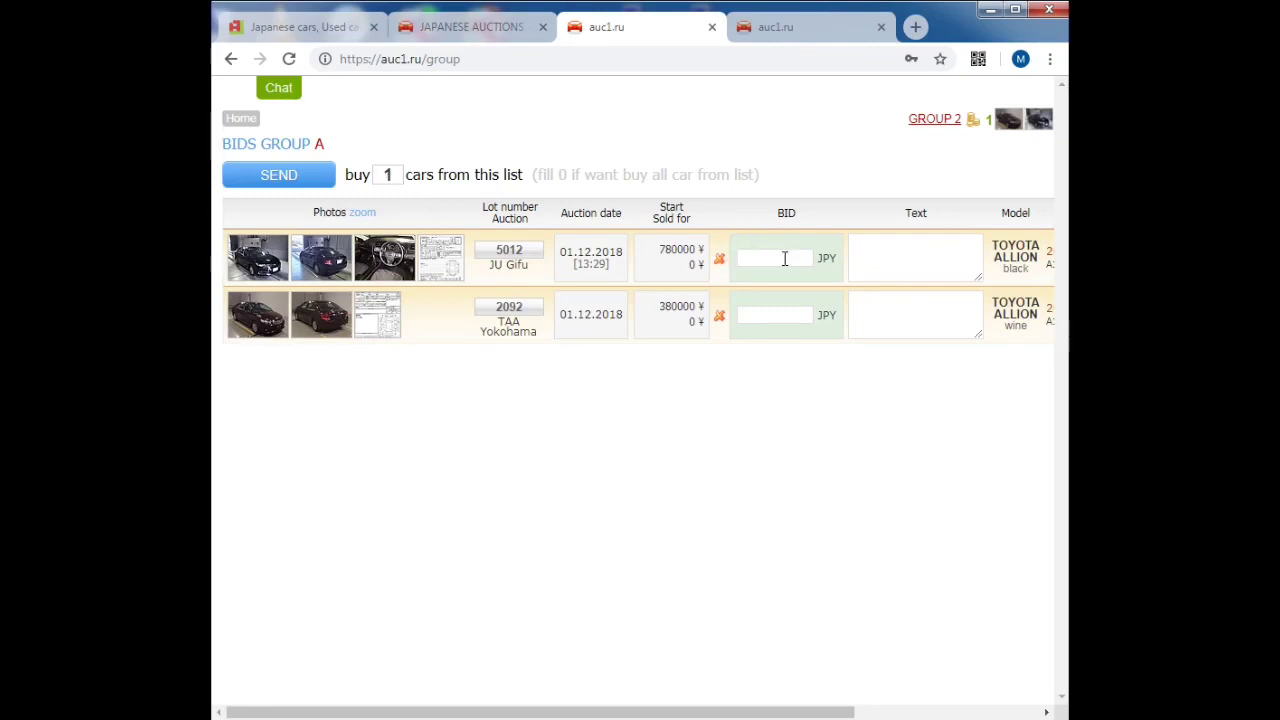
{"action": "left_click", "coordinate": [333, 185]}
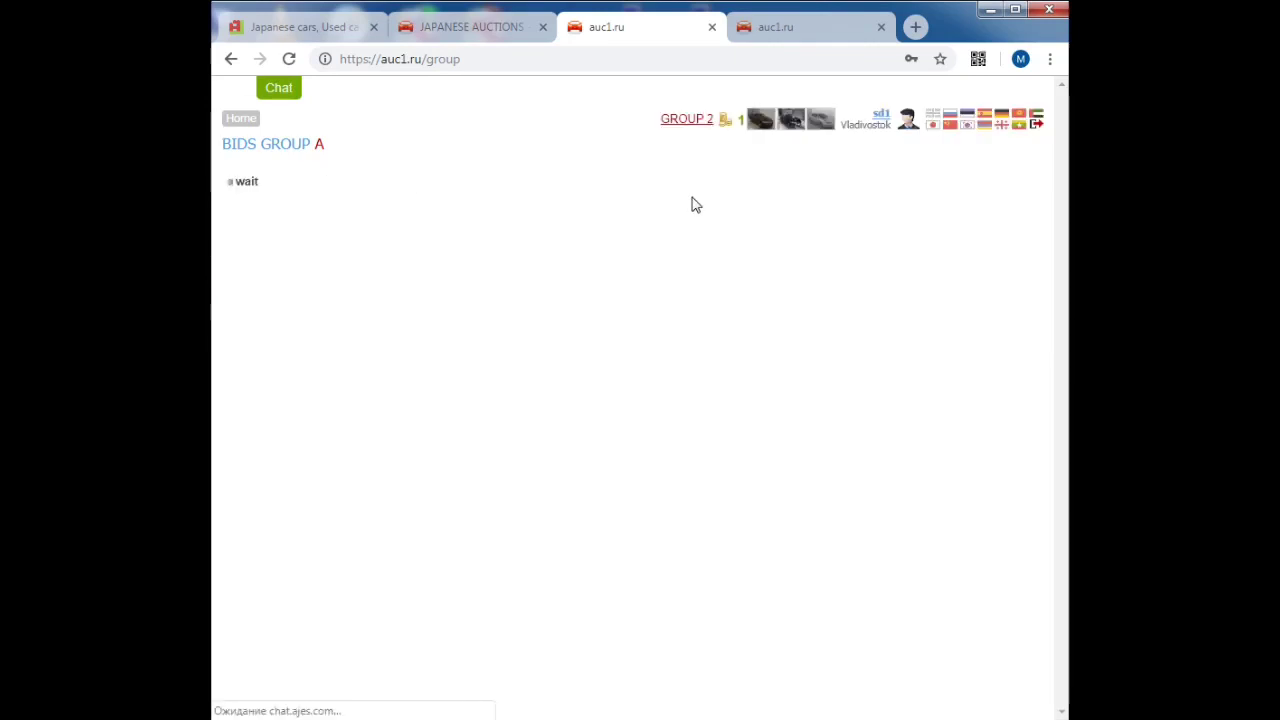